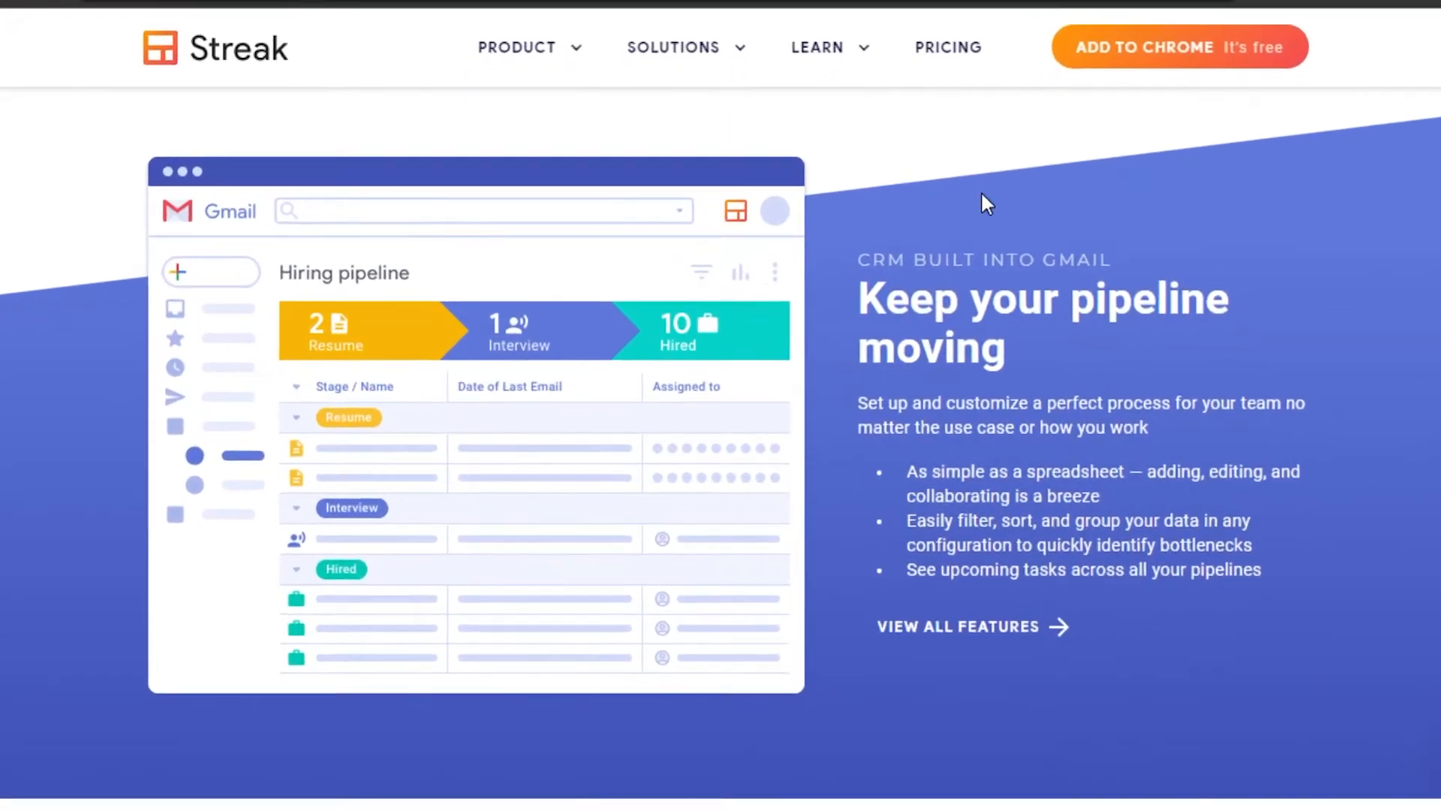
# Look through the Streak homepage, covering its pipeline overview, inbox features, user reviews and Google partner sections
pyautogui.scroll(-15, 721, 450)
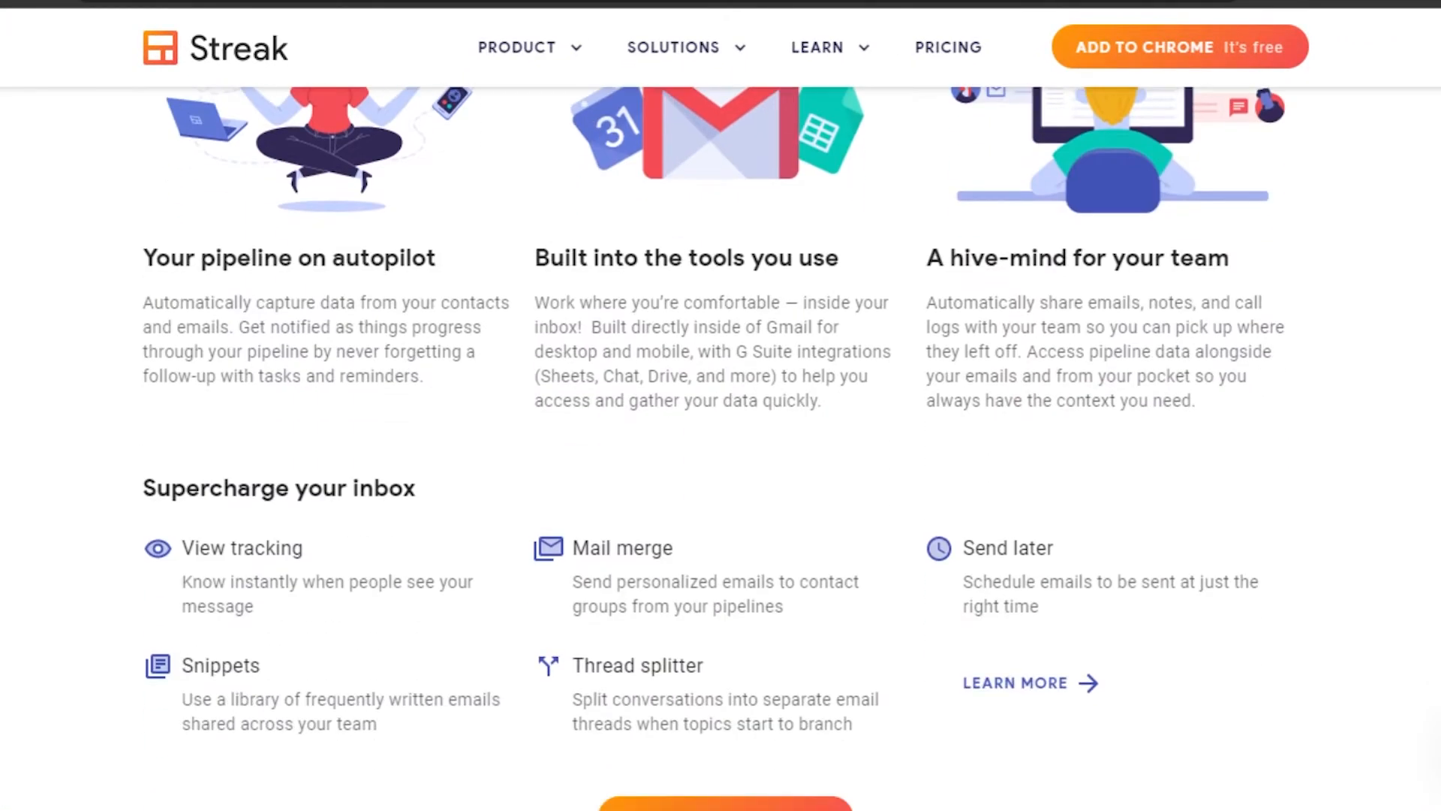
pyautogui.scroll(-20, 721, 451)
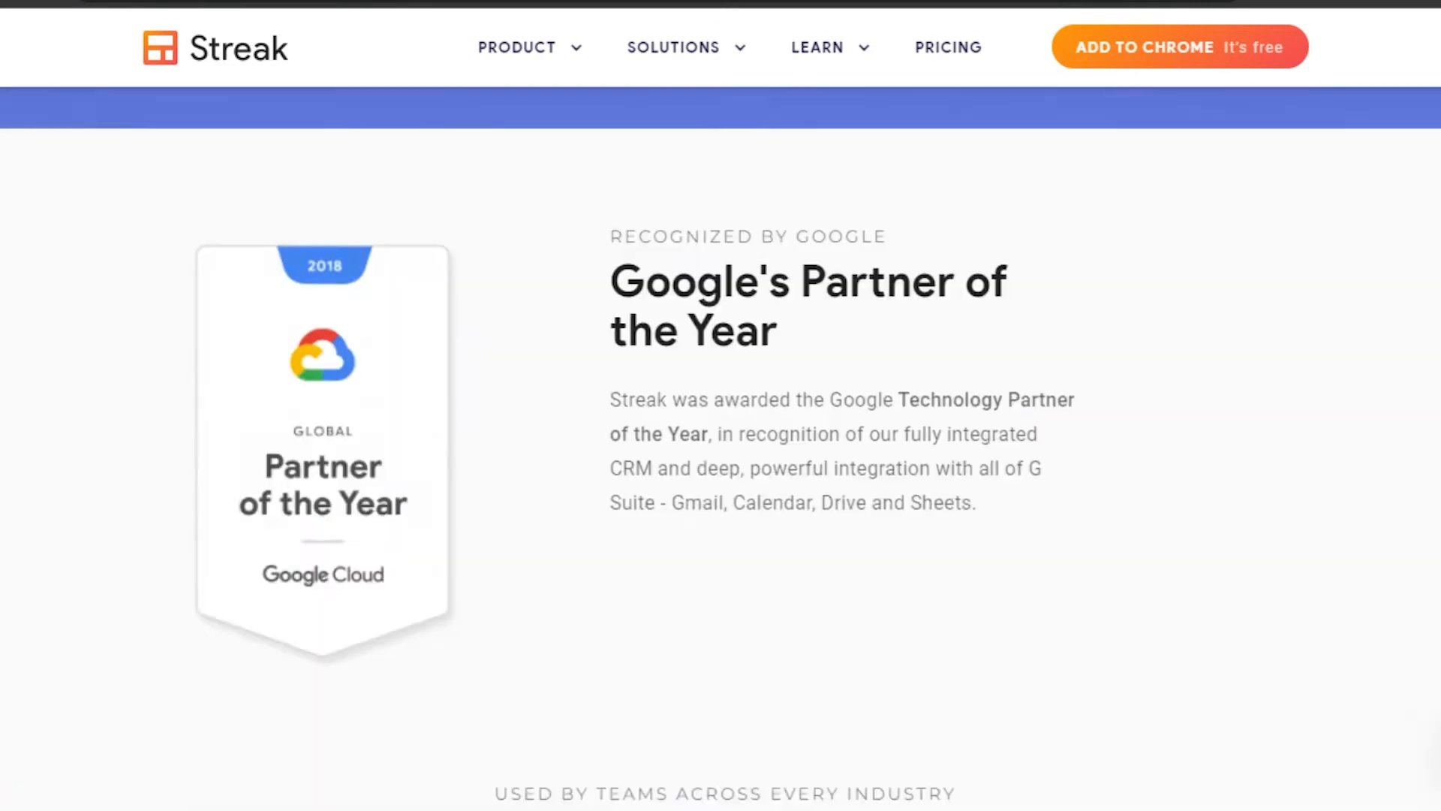
pyautogui.scroll(5, 721, 451)
pyautogui.scroll(8, 721, 450)
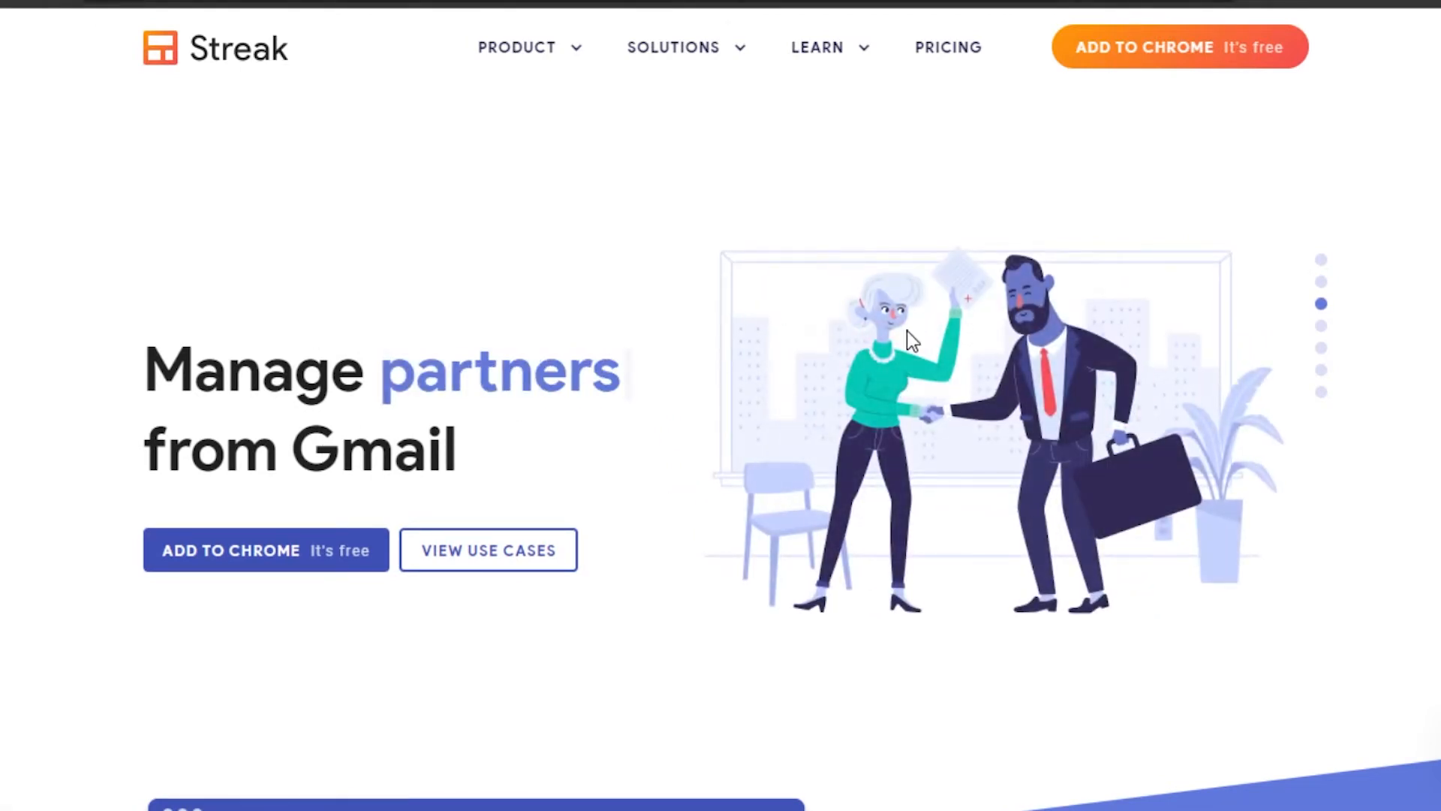
pyautogui.scroll(-20, 721, 450)
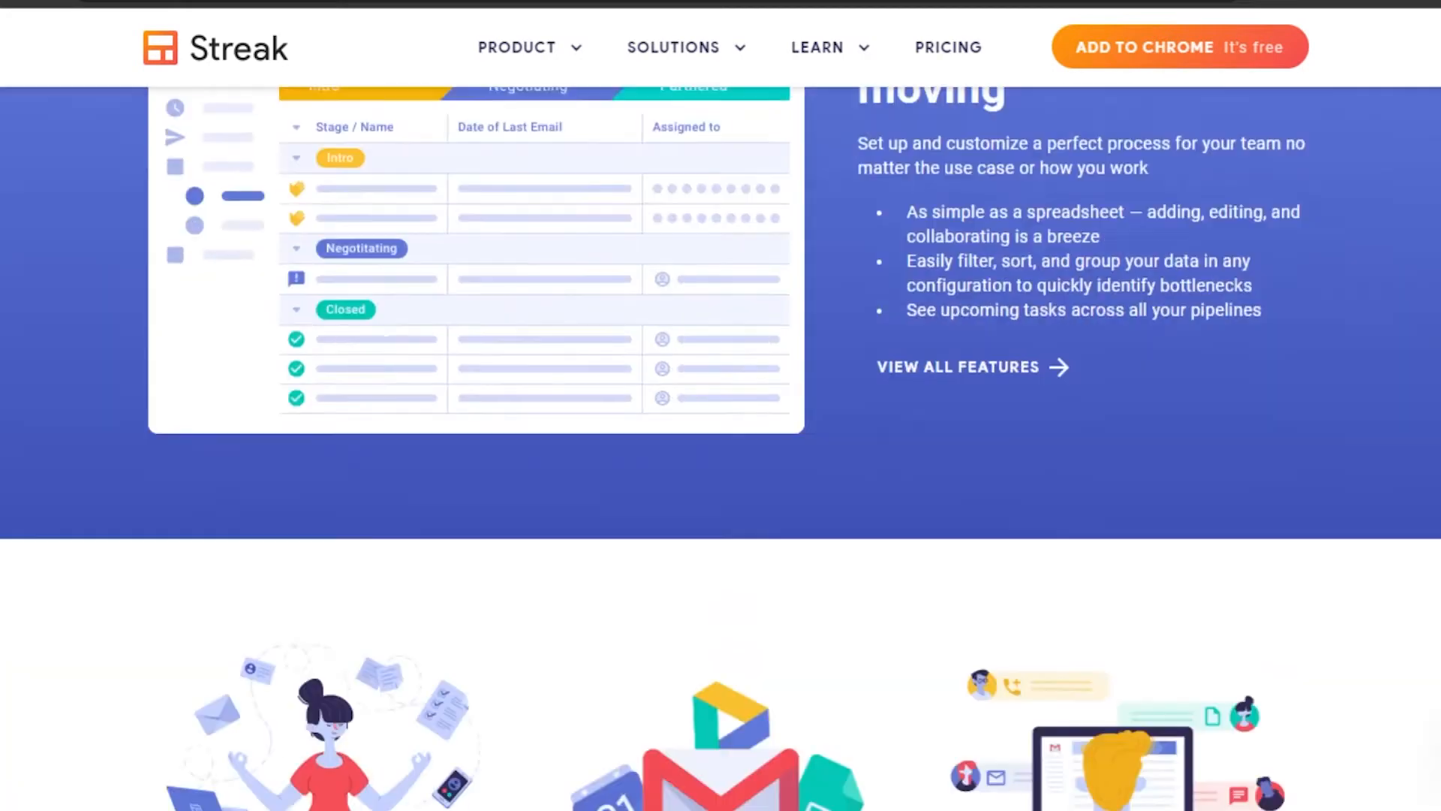
pyautogui.scroll(-2, 721, 450)
pyautogui.scroll(8, 721, 450)
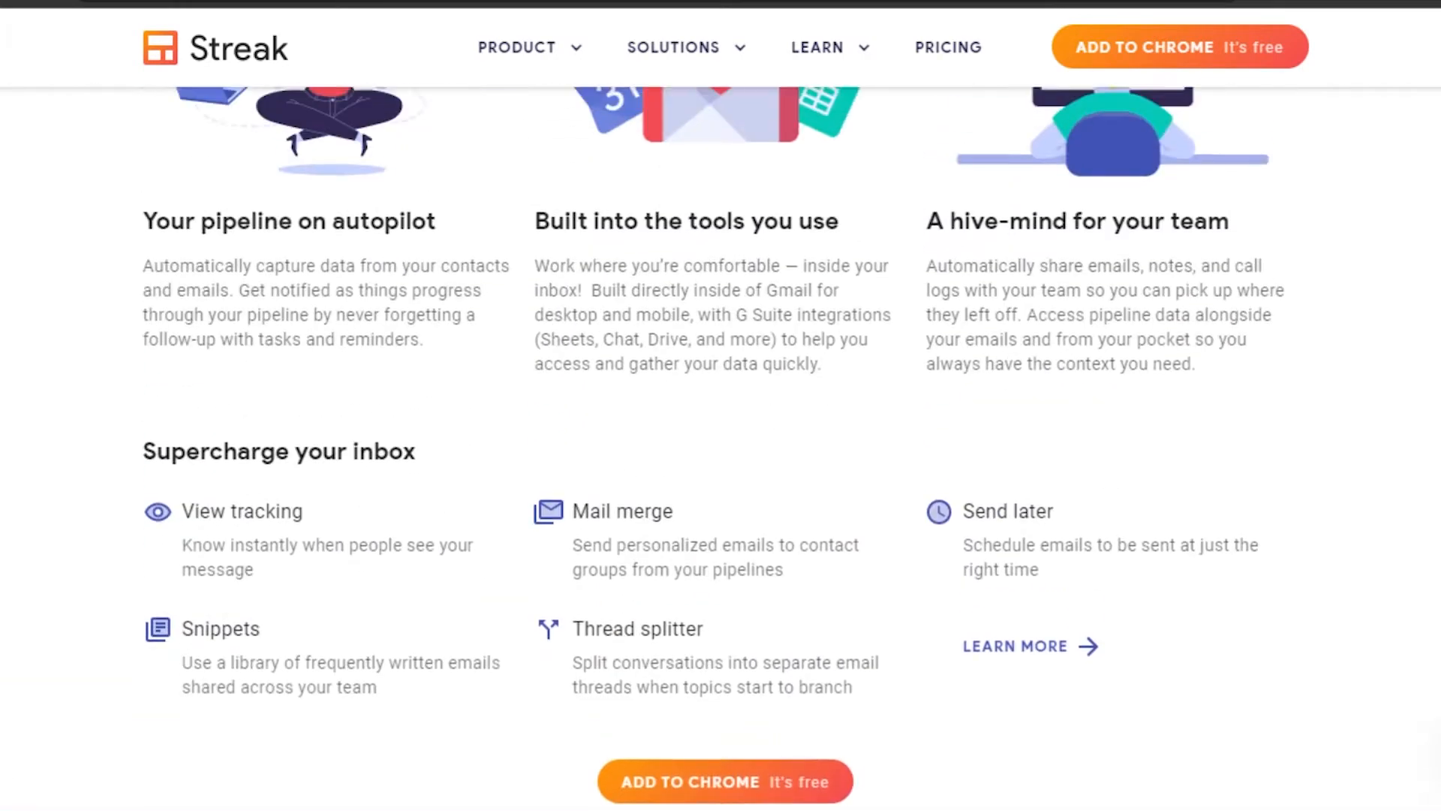
pyautogui.scroll(-2, 720, 451)
pyautogui.scroll(-2, 720, 450)
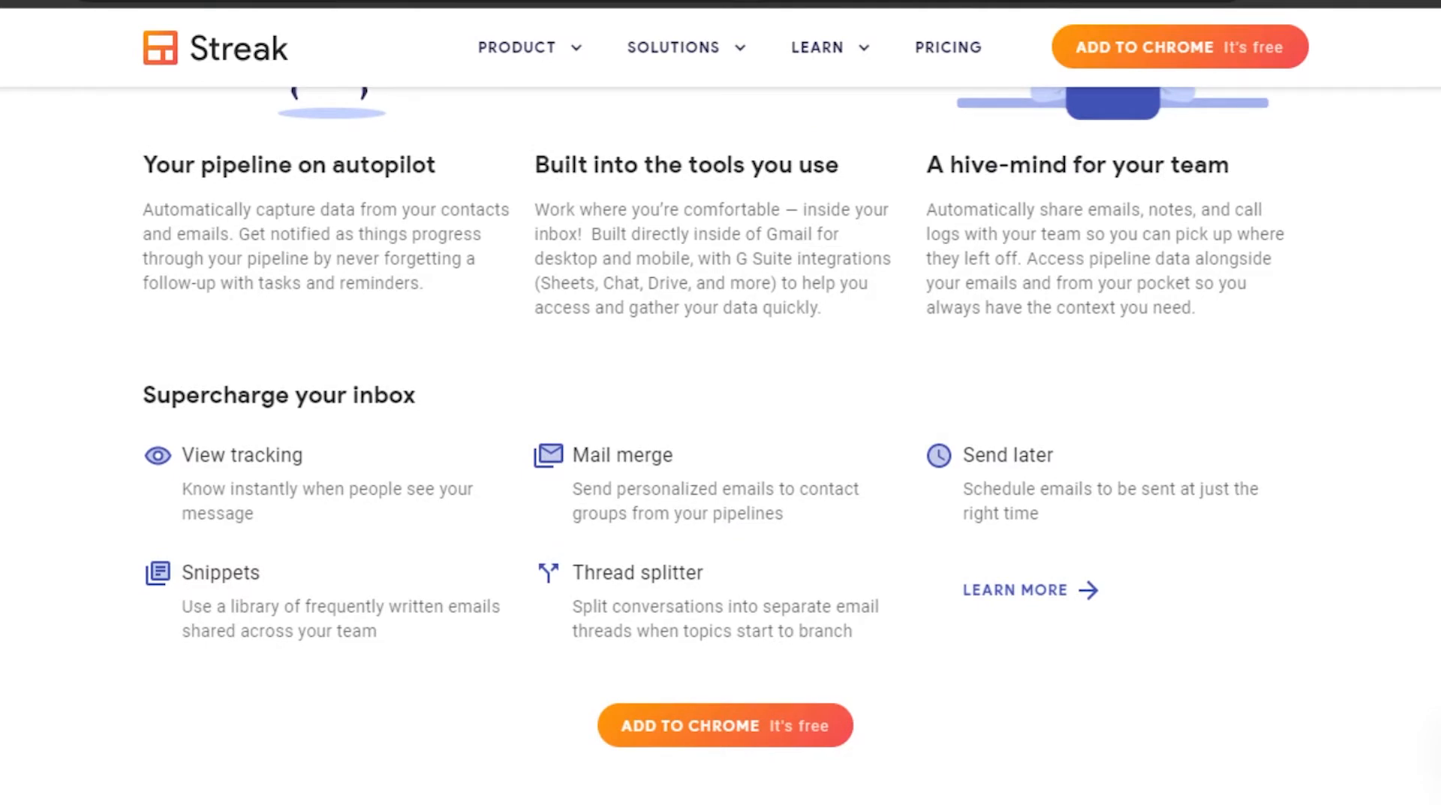
pyautogui.scroll(-20, 721, 450)
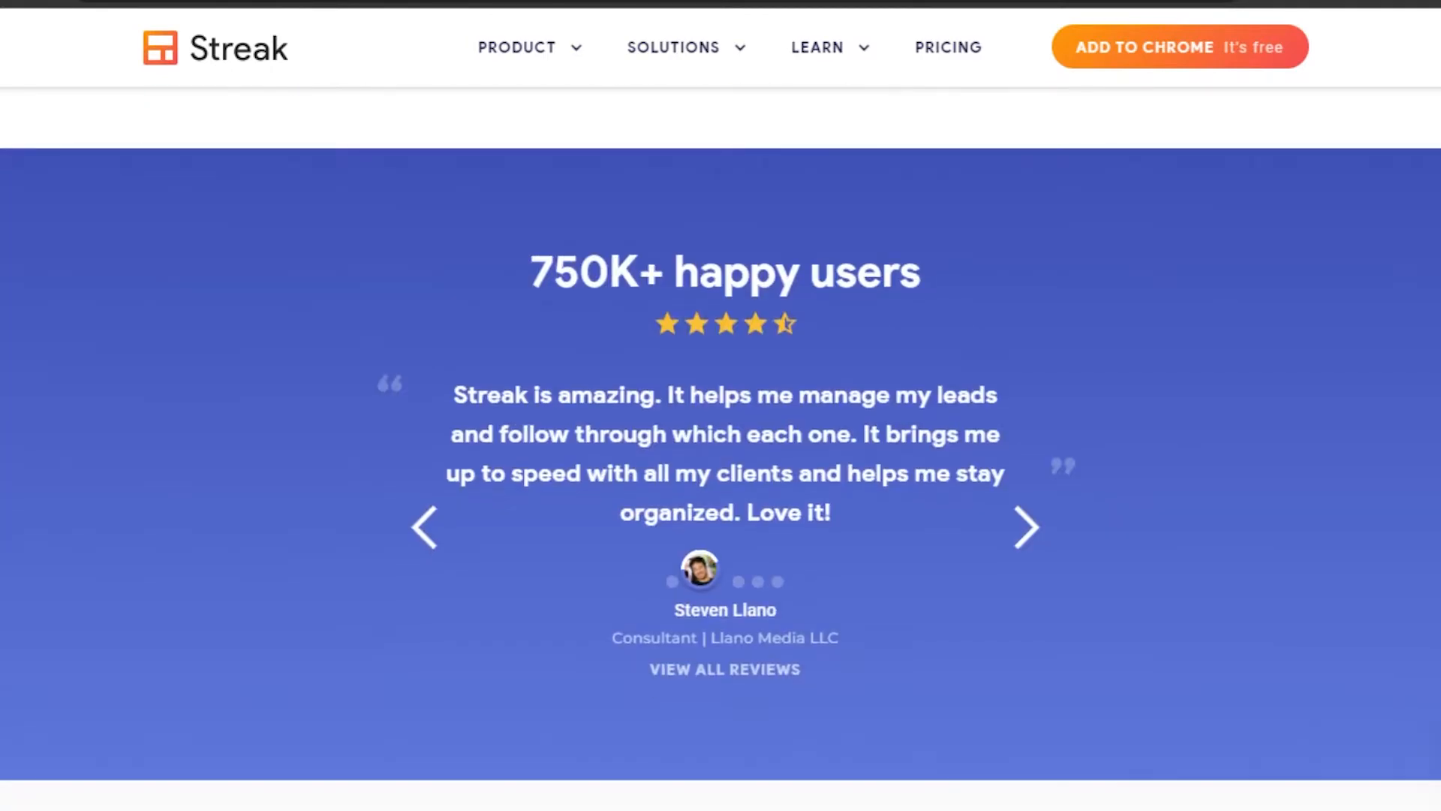
pyautogui.scroll(-12, 721, 450)
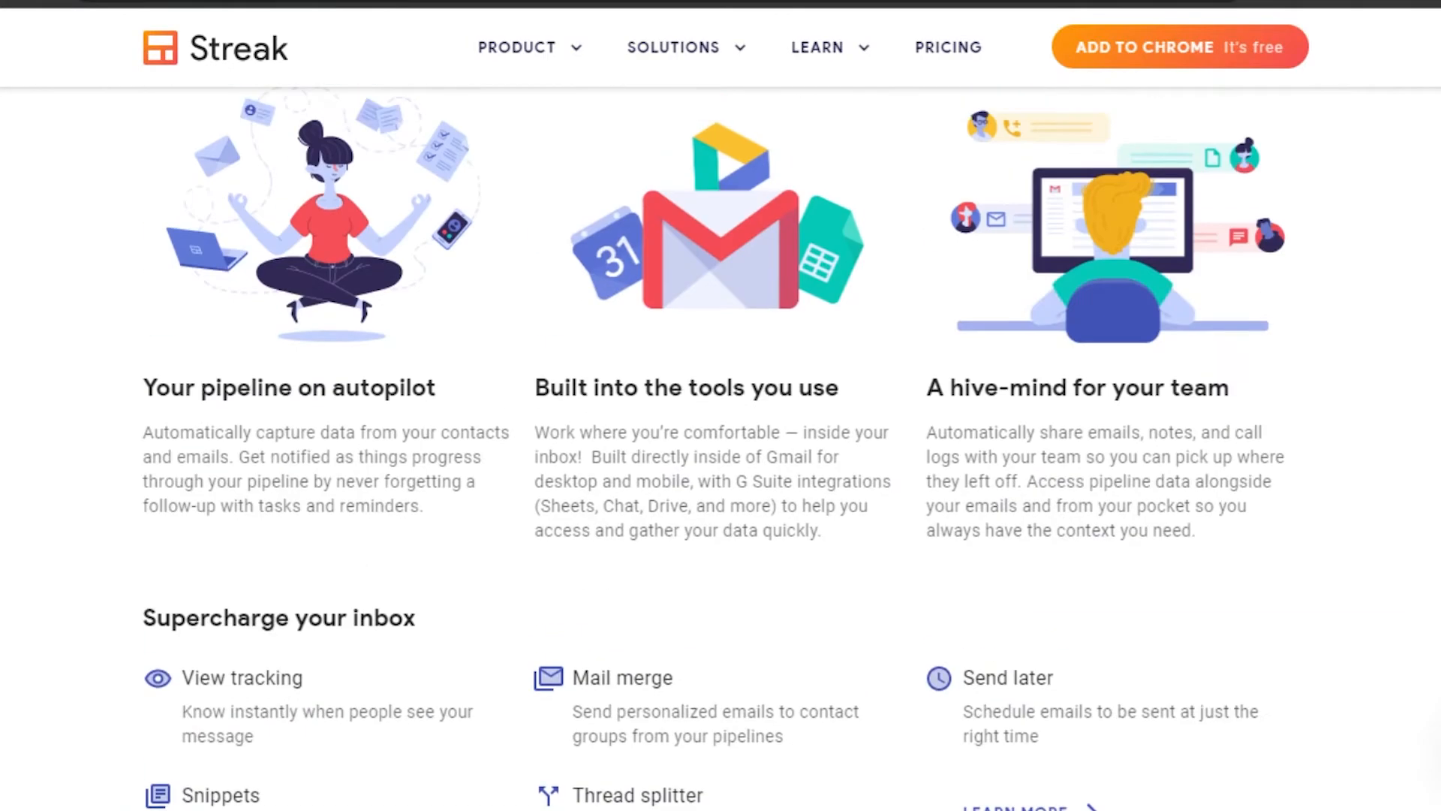
pyautogui.scroll(15, 720, 450)
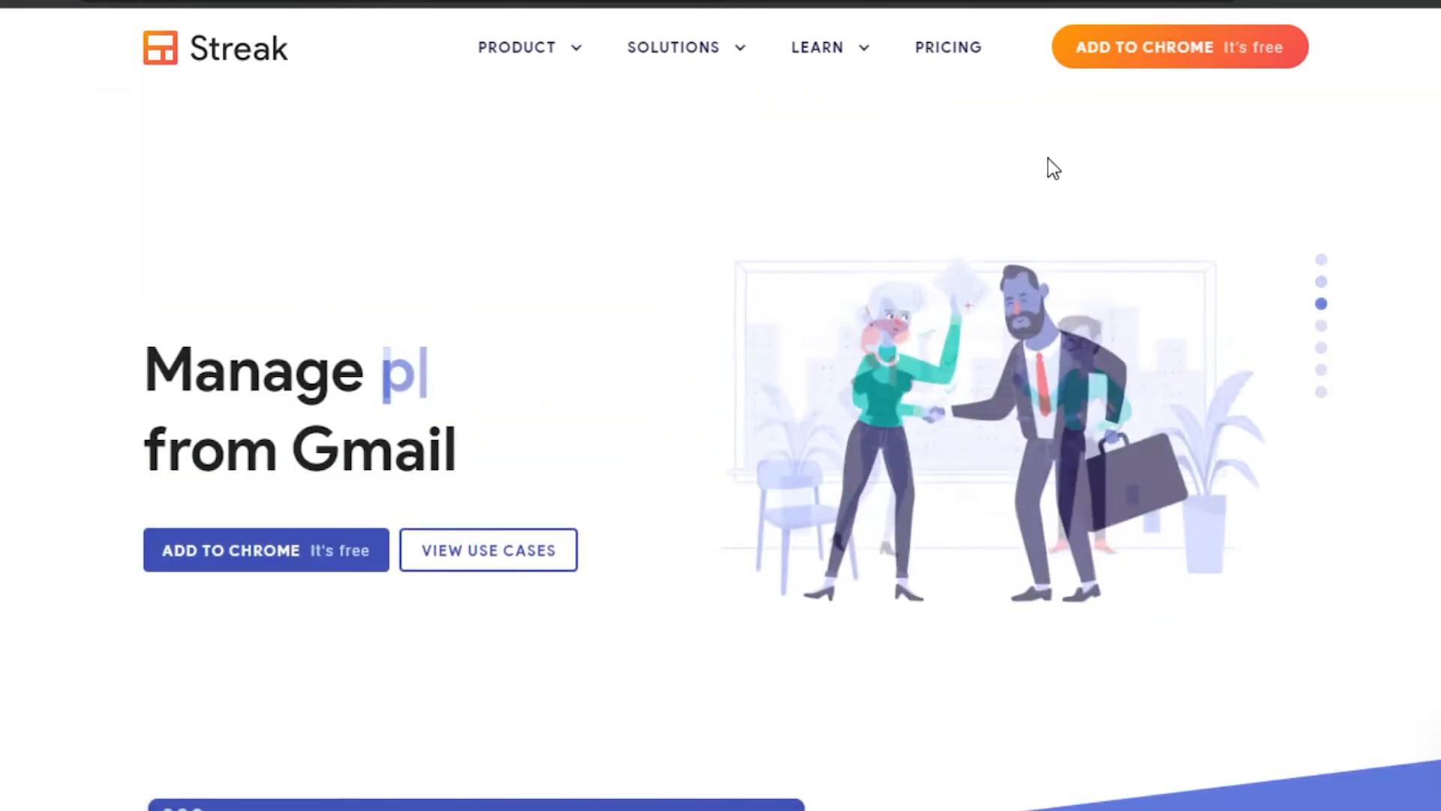
# Install the Streak CRM for Gmail extension in Chrome from its web store page and dismiss the installation notice
pyautogui.click(1141, 54)
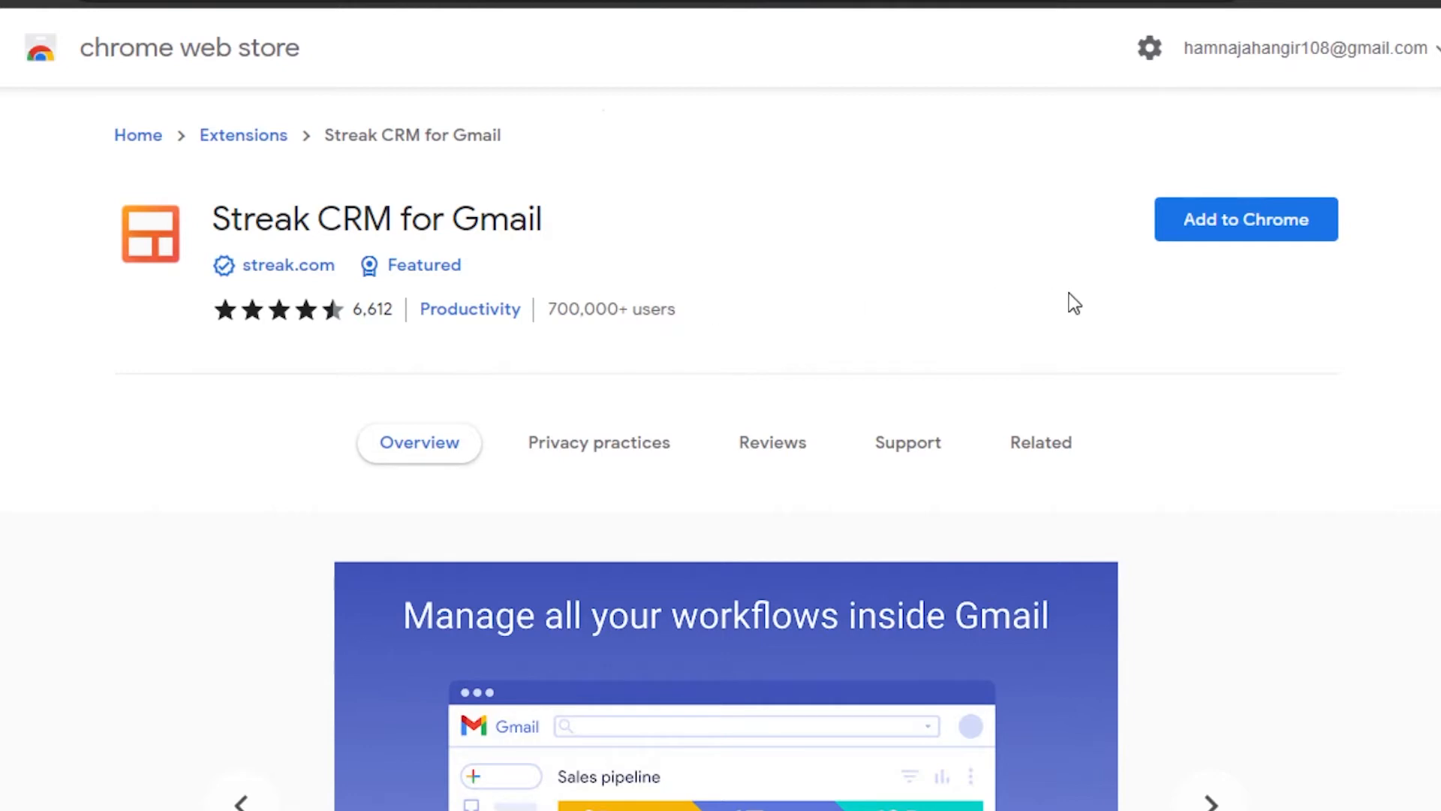
pyautogui.click(1208, 218)
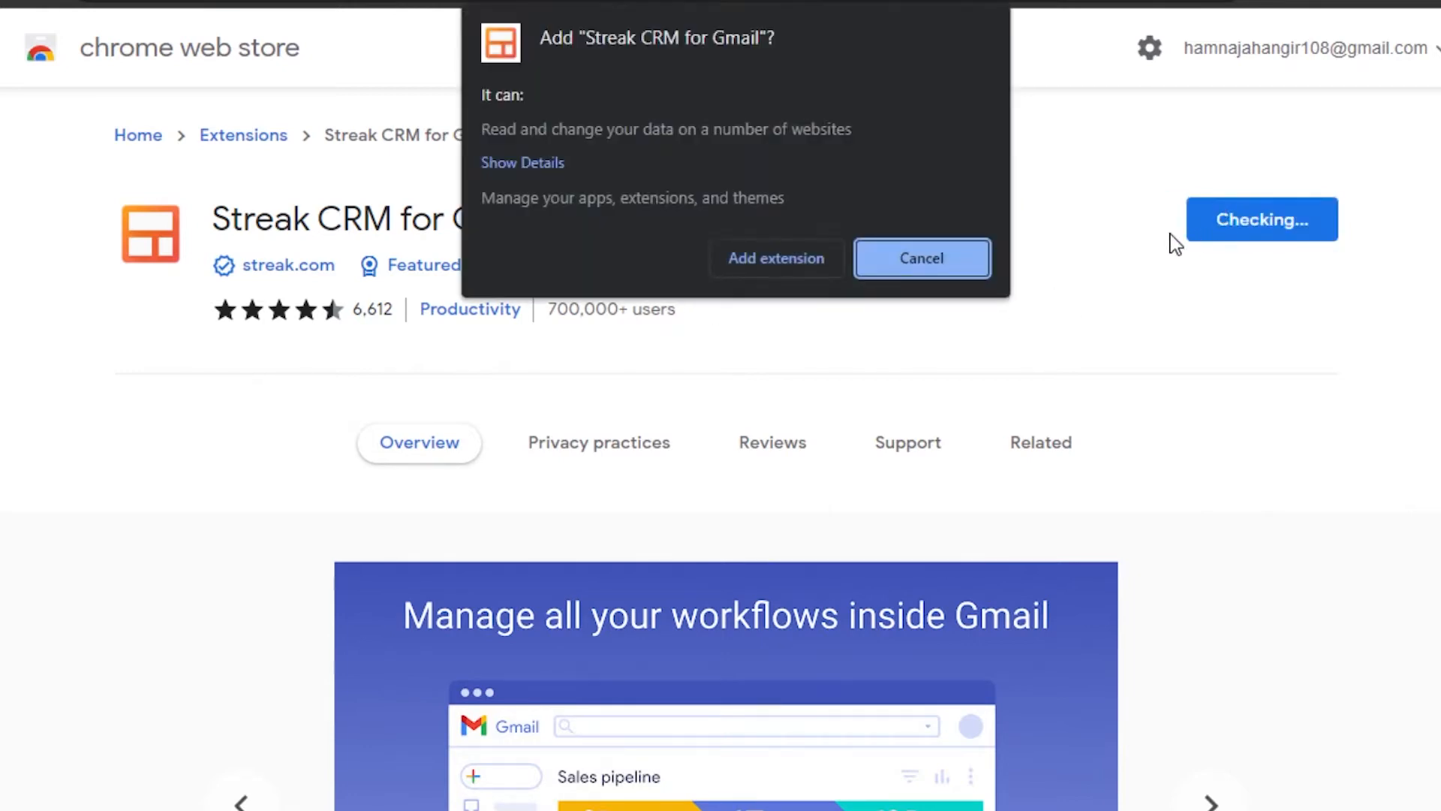
pyautogui.click(745, 271)
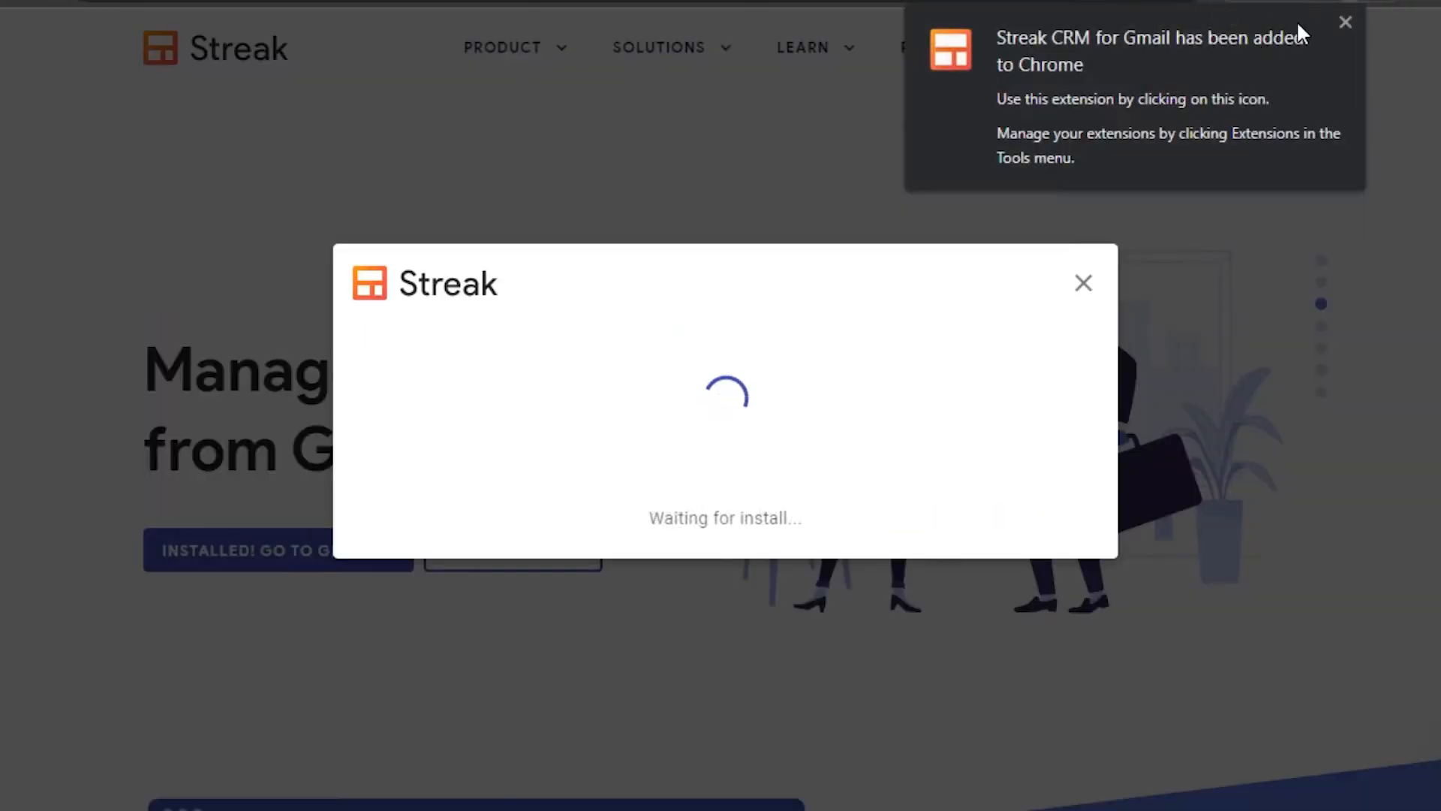
pyautogui.click(1345, 21)
# Check the browser's extension list in Gmail and dismiss the chat notice and Streak's introductory popup
pyautogui.click(1391, 2)
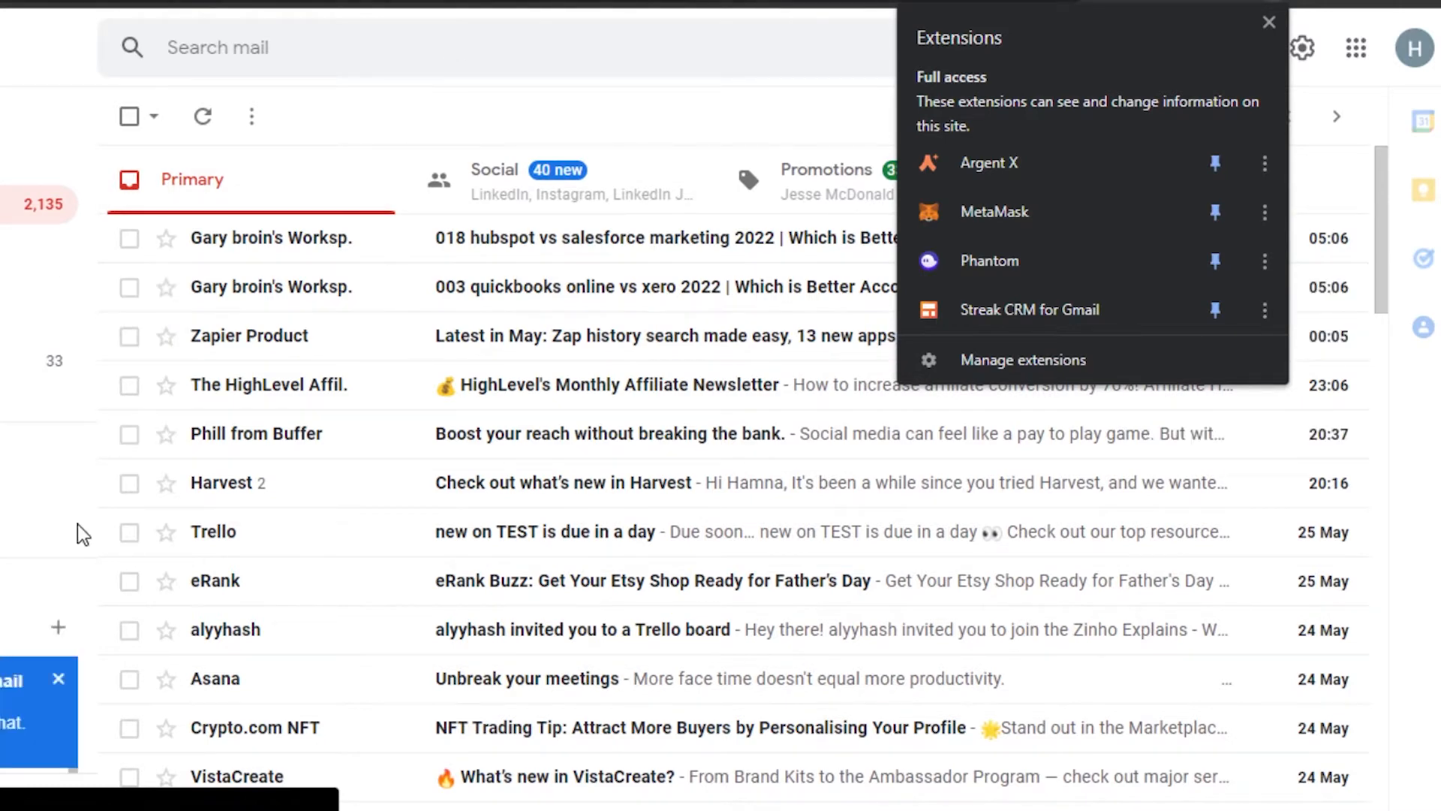
pyautogui.click(58, 678)
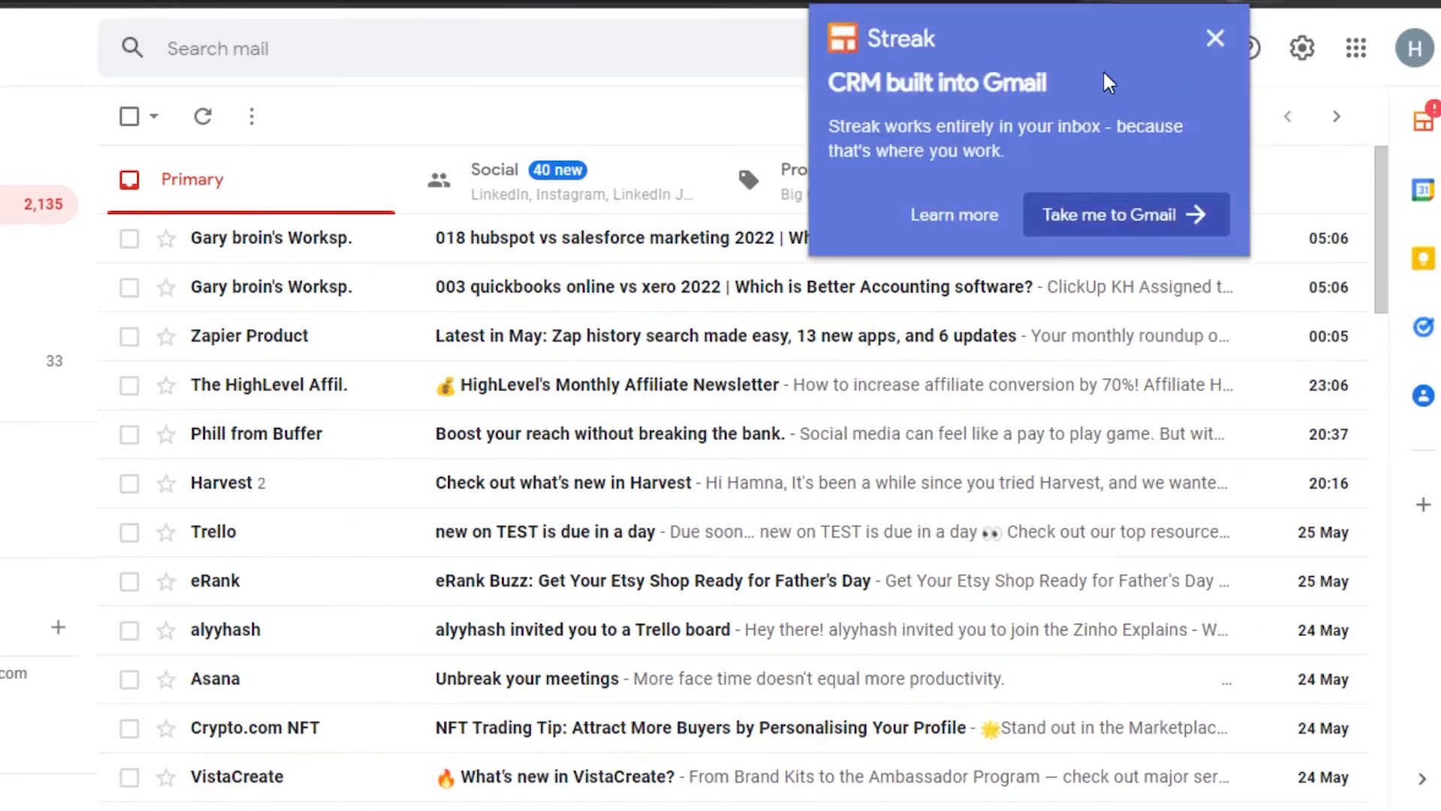
pyautogui.click(1212, 39)
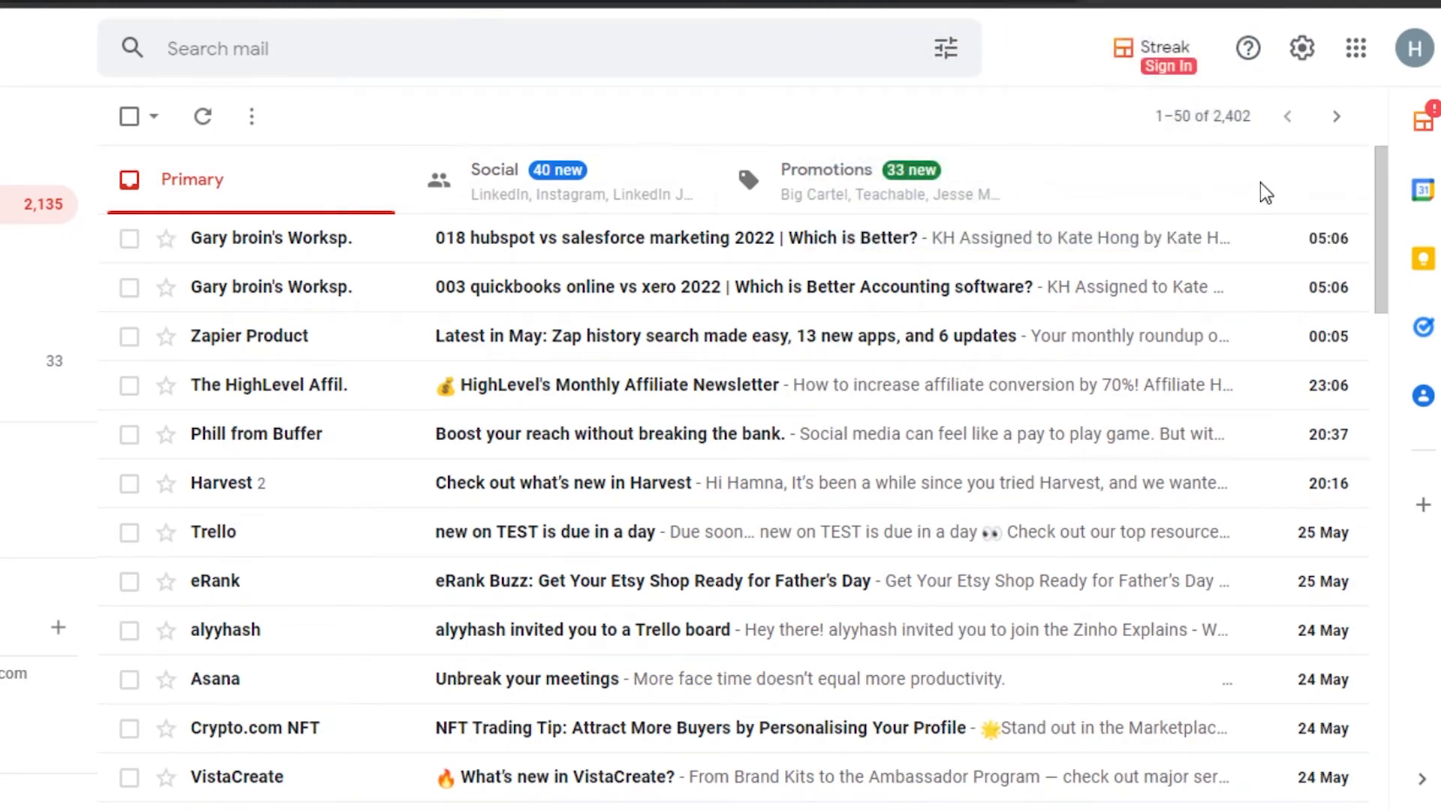
# Sign in to Streak with the existing Google account and allow the requested access permissions
pyautogui.click(1430, 131)
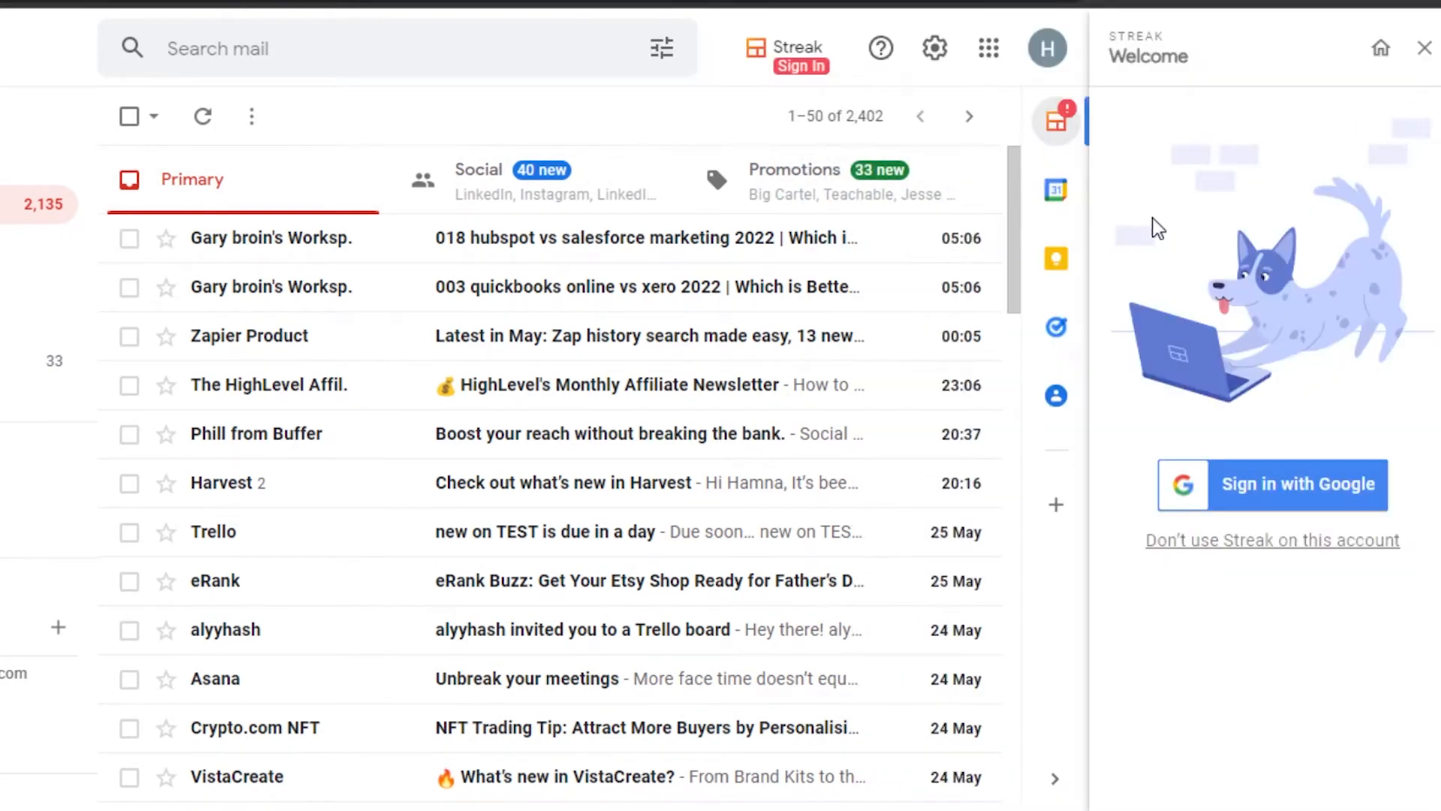
pyautogui.click(1312, 496)
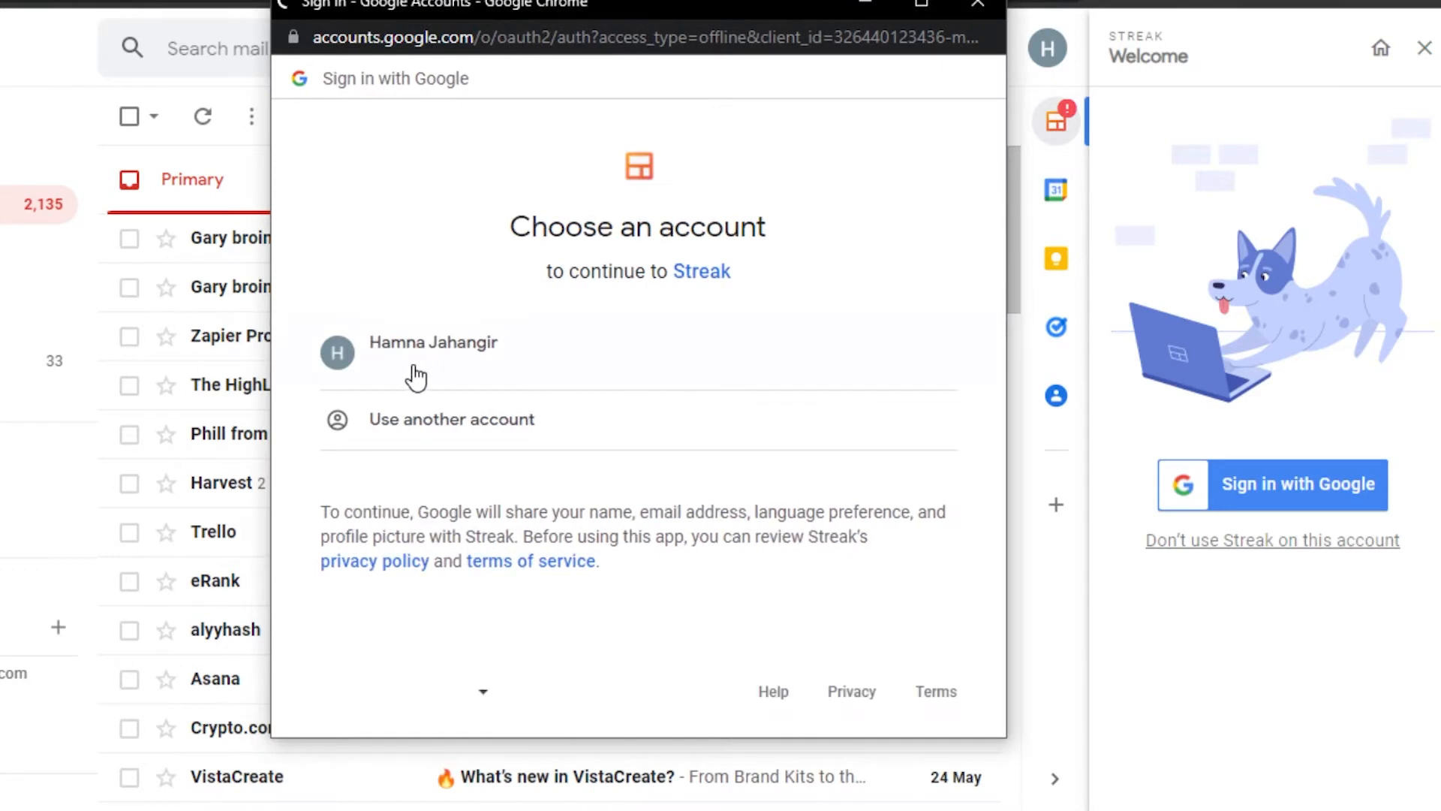
pyautogui.click(456, 355)
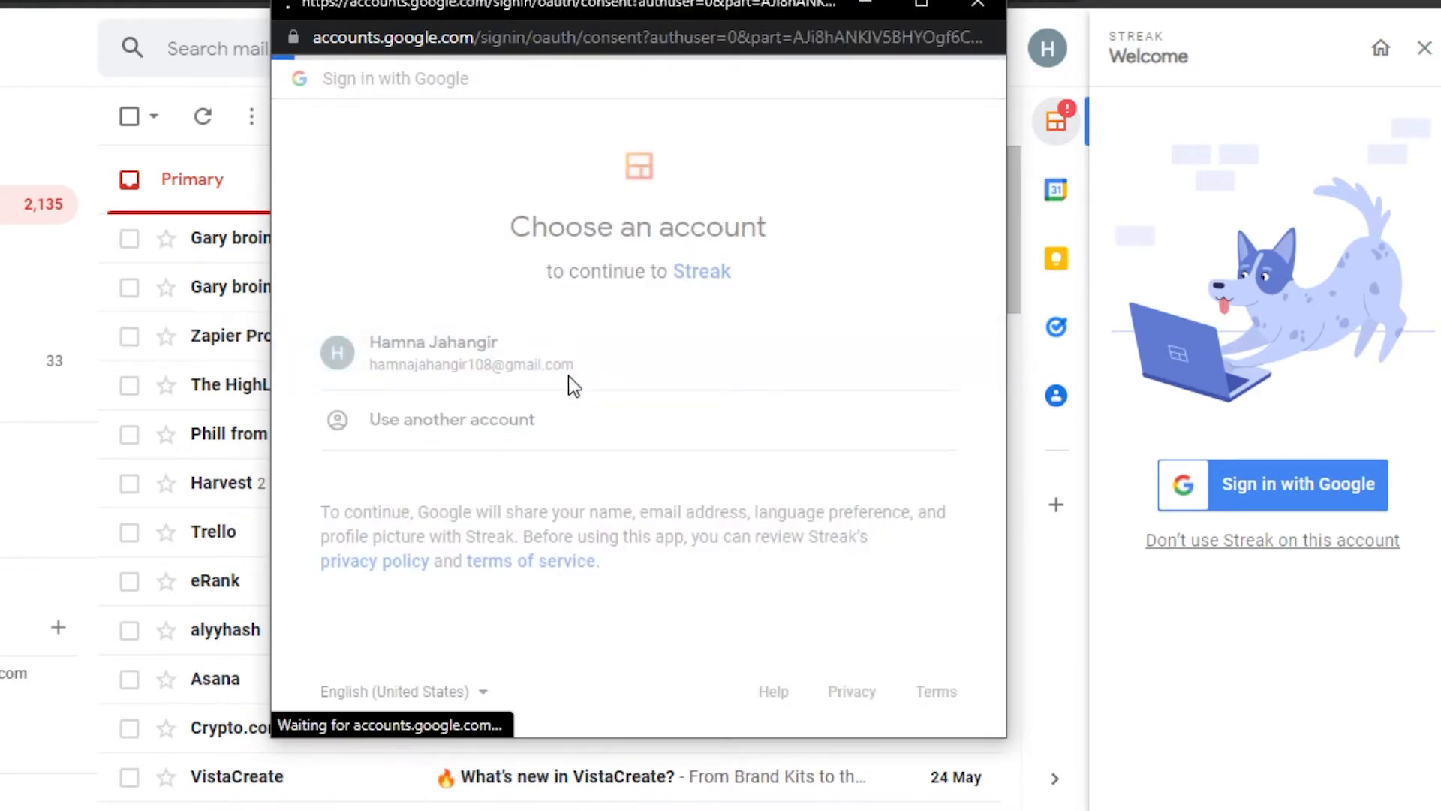
pyautogui.moveTo(995, 210); pyautogui.dragTo(1004, 496)
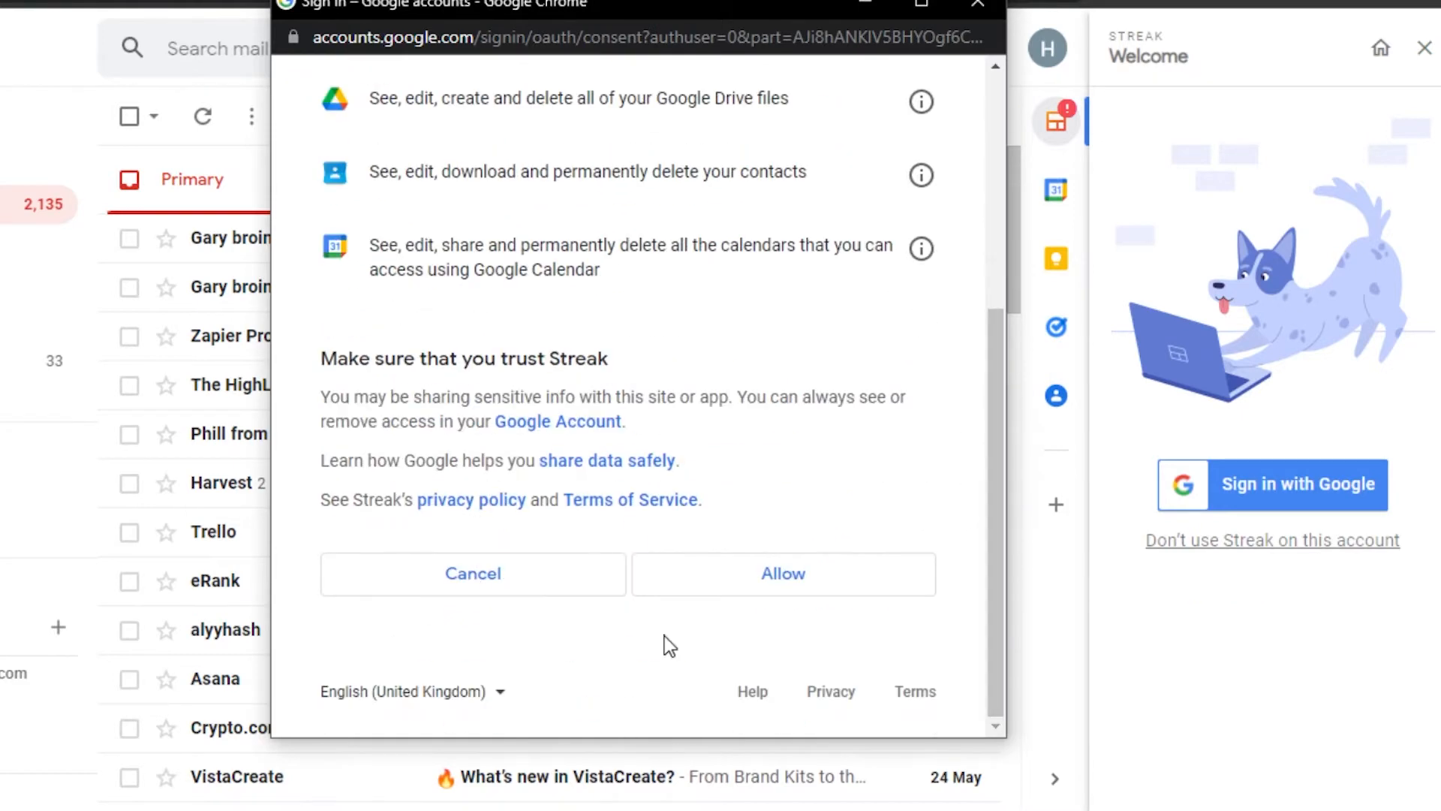
pyautogui.click(745, 575)
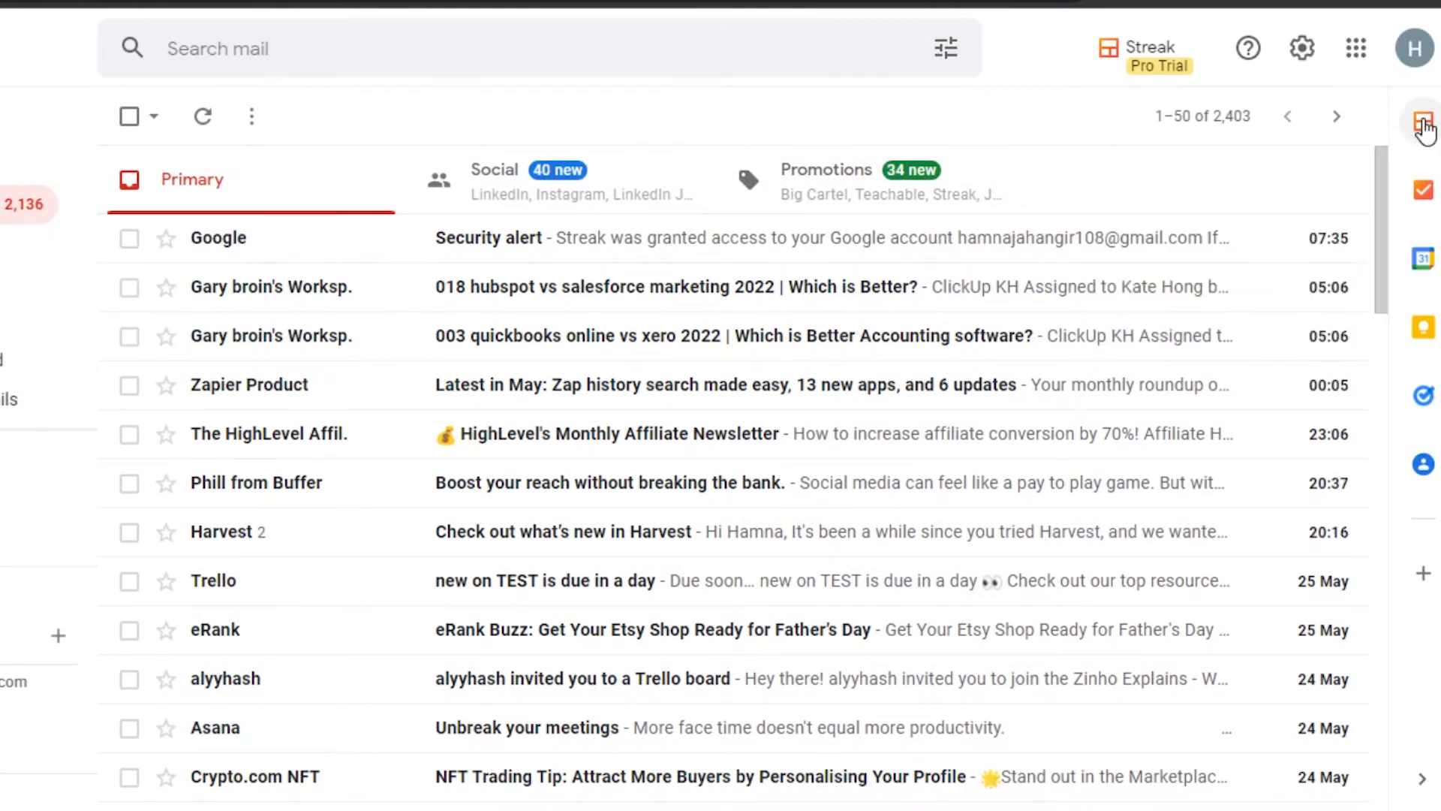
# Examine the pipeline filter in Streak's upcoming tasks, switching Show Completed on and back off before closing it
pyautogui.click(1424, 193)
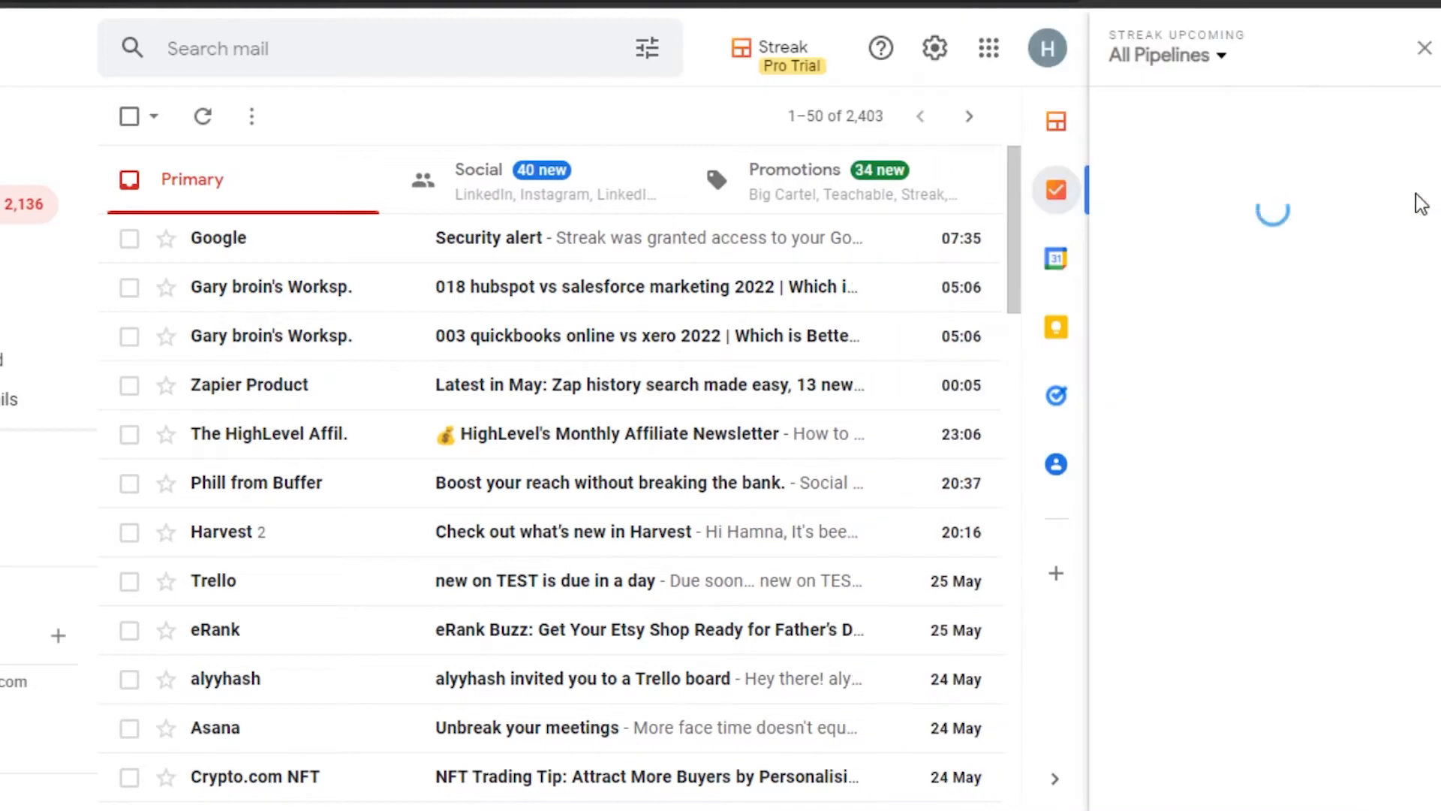
pyautogui.click(1180, 57)
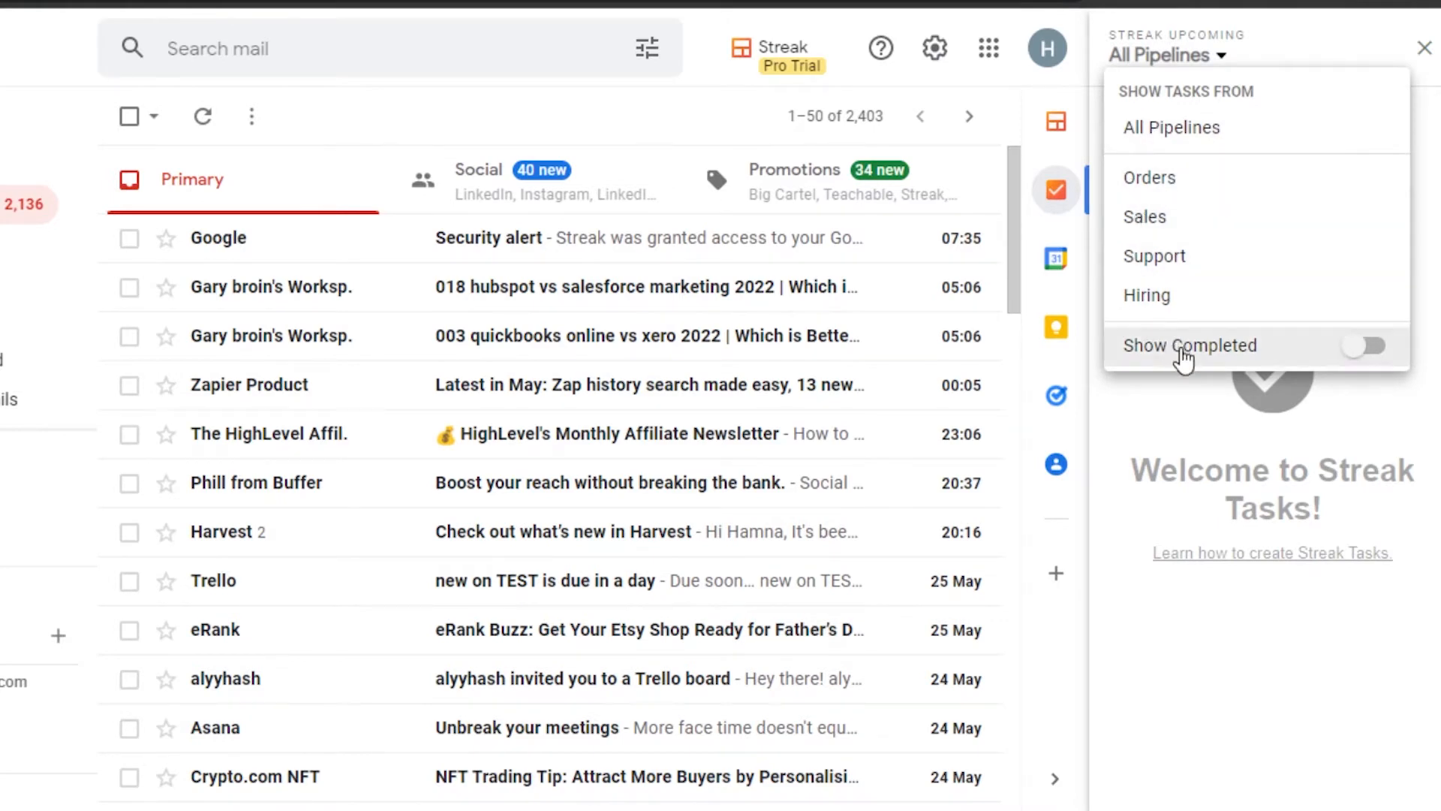
pyautogui.click(1368, 349)
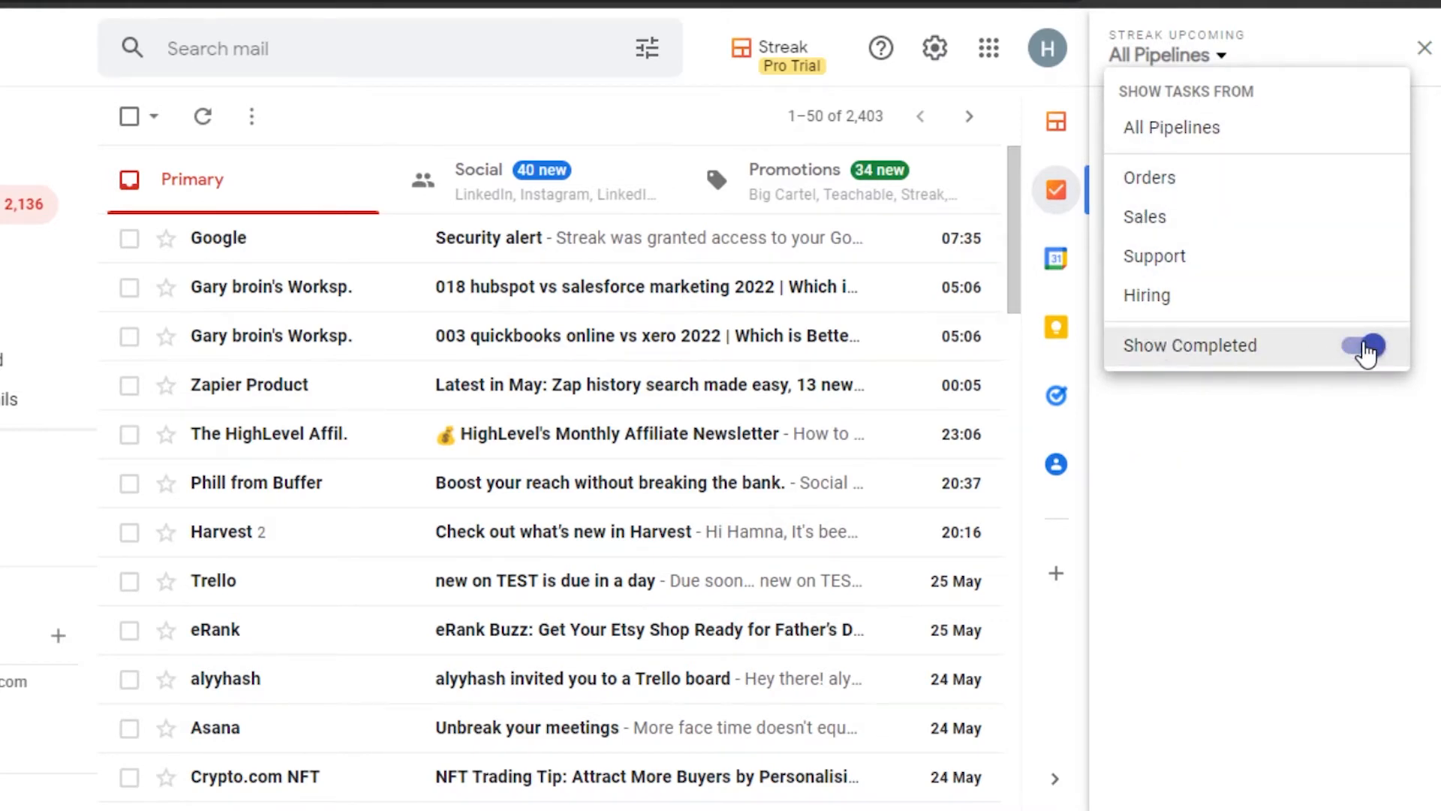
pyautogui.click(1368, 349)
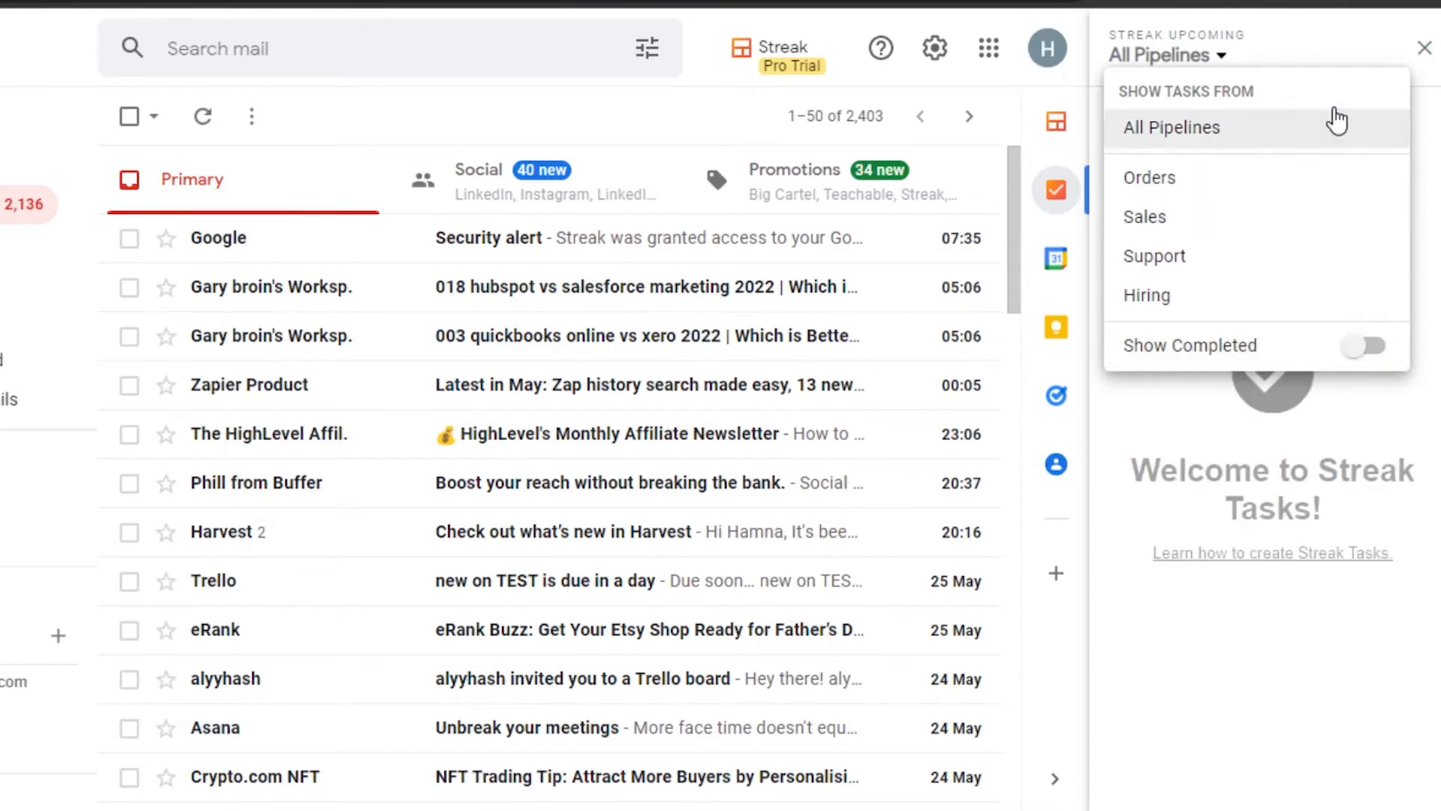
pyautogui.click(1425, 49)
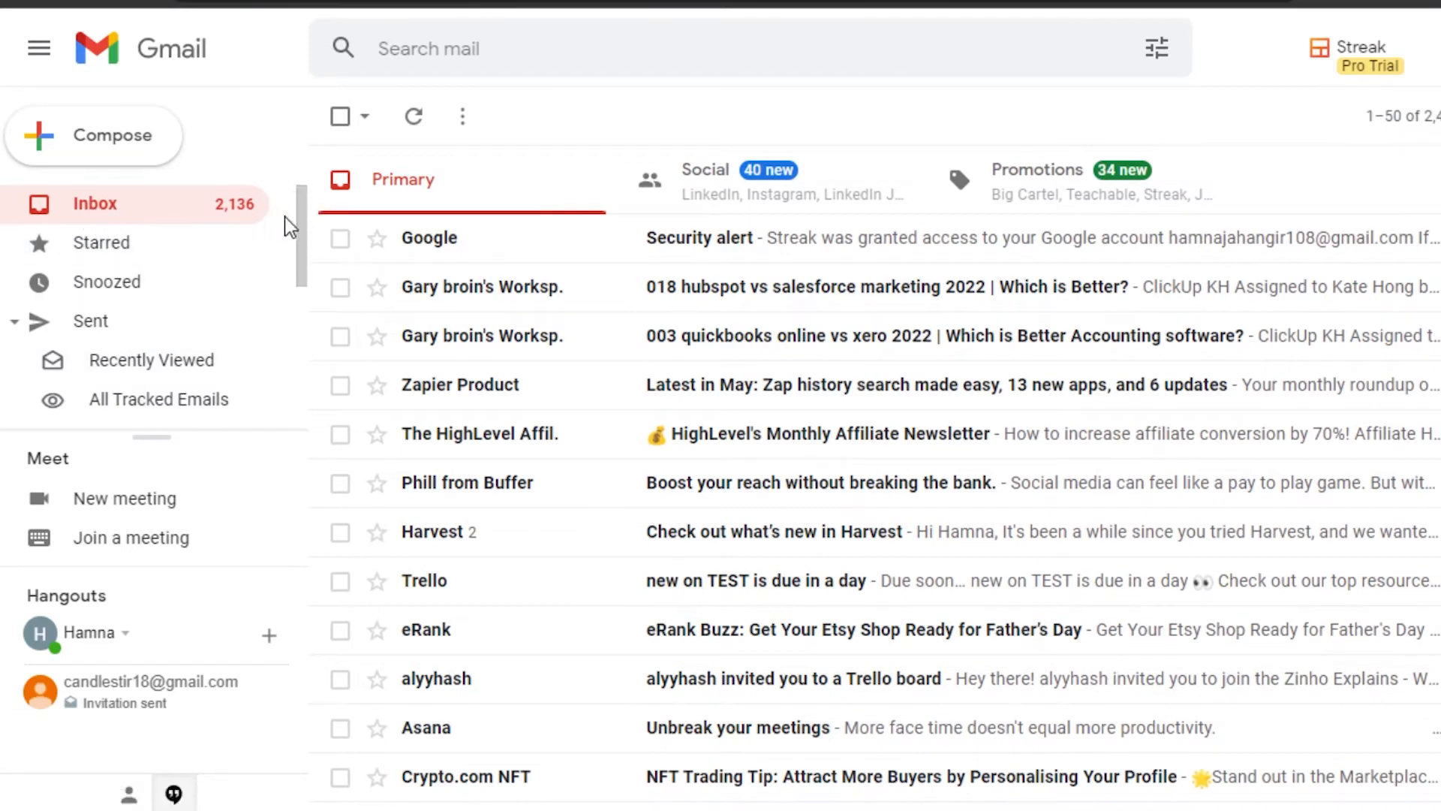
# Collapse the Streak Pipelines list in Gmail and start creating a new pipeline
pyautogui.moveTo(300, 231); pyautogui.dragTo(308, 372)
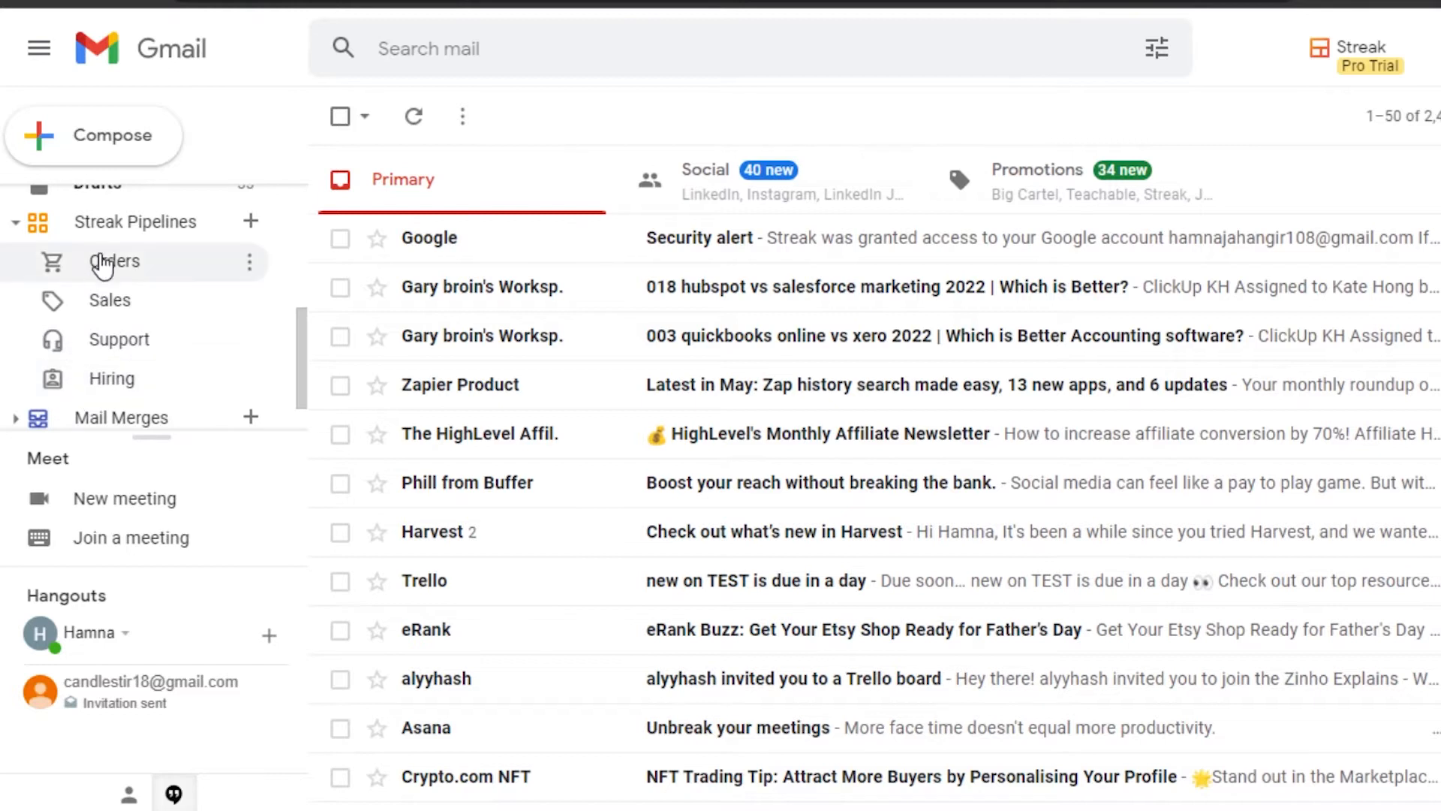
pyautogui.click(113, 223)
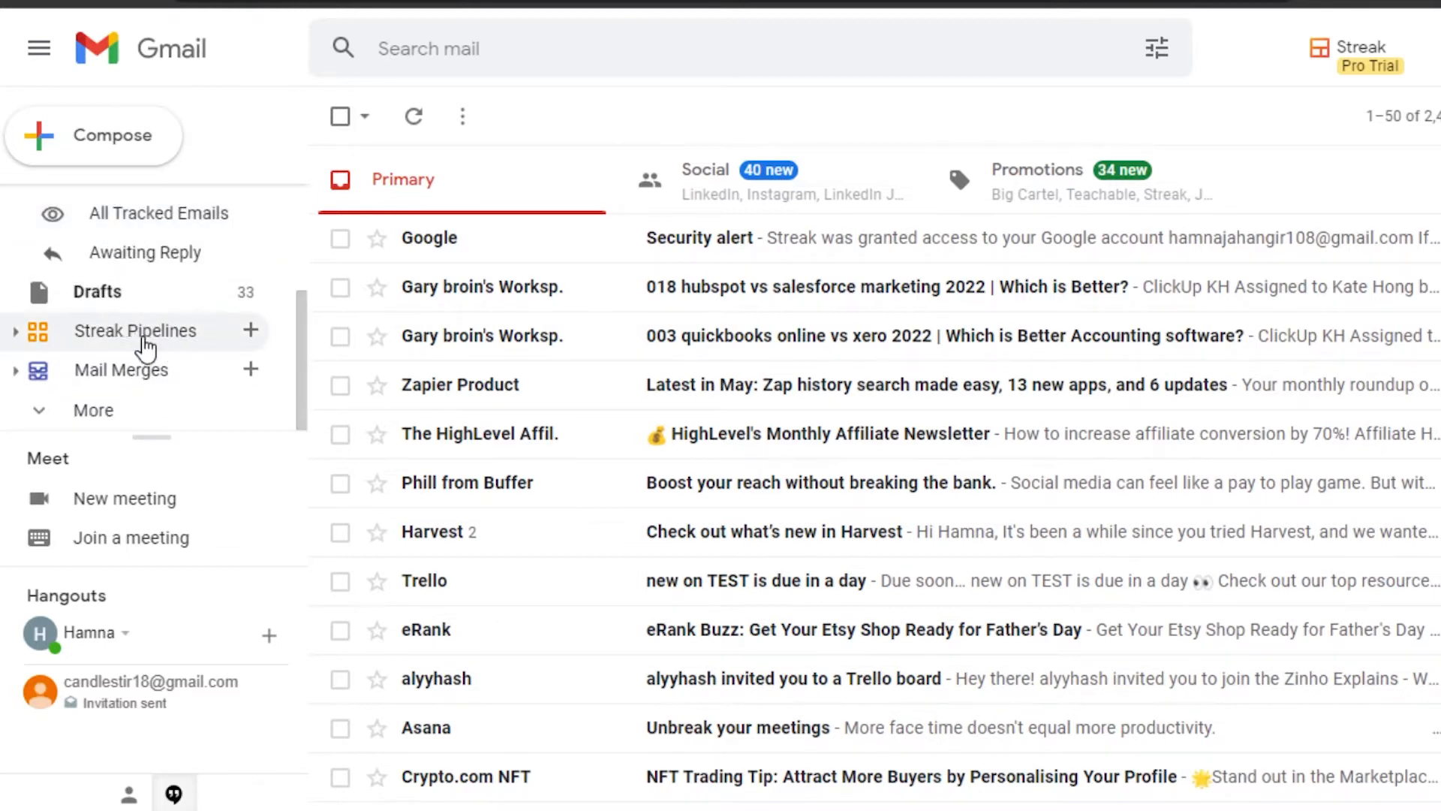
pyautogui.click(250, 330)
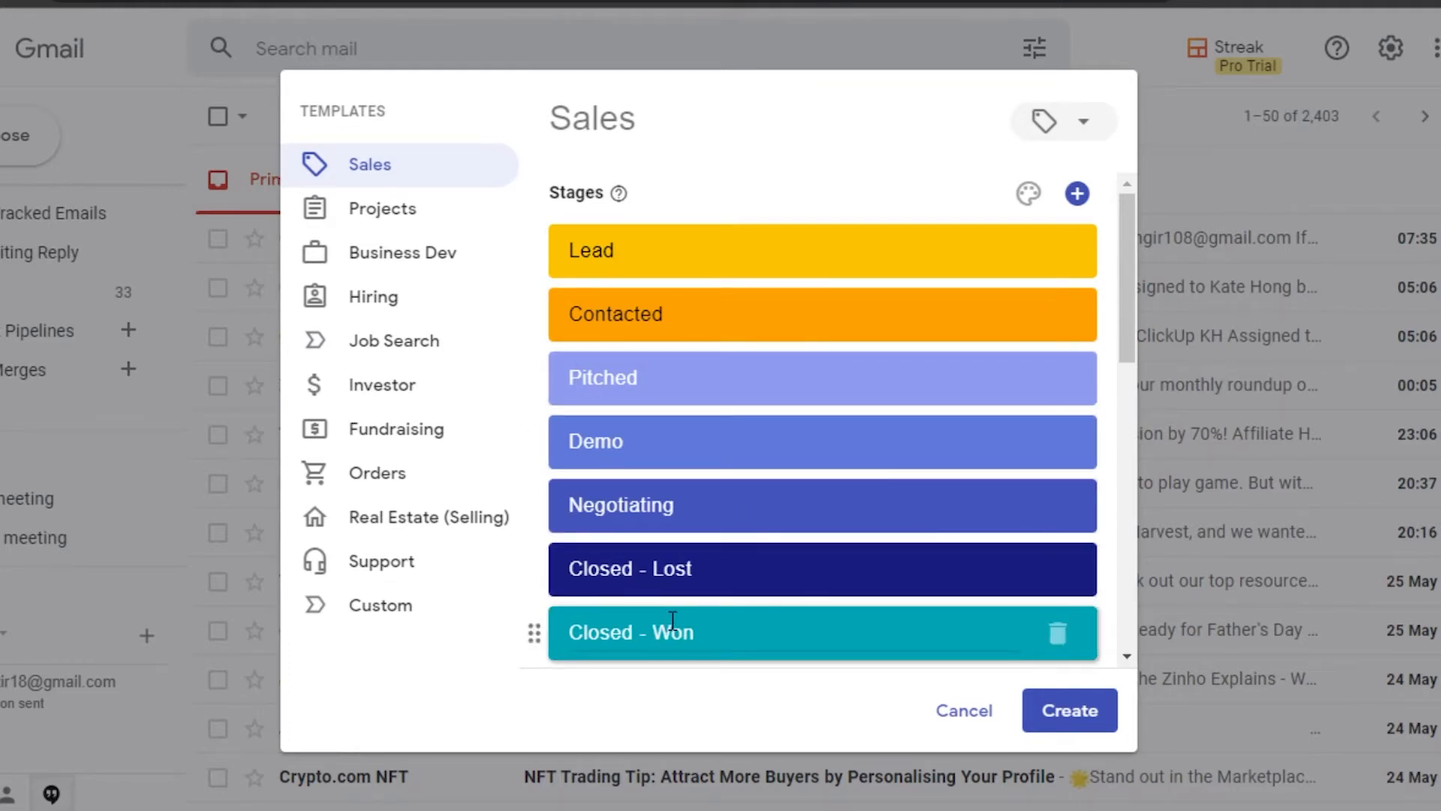
# Compare the stages of the Projects, Business Dev, Hiring, Investor and Custom pipeline templates
pyautogui.click(428, 204)
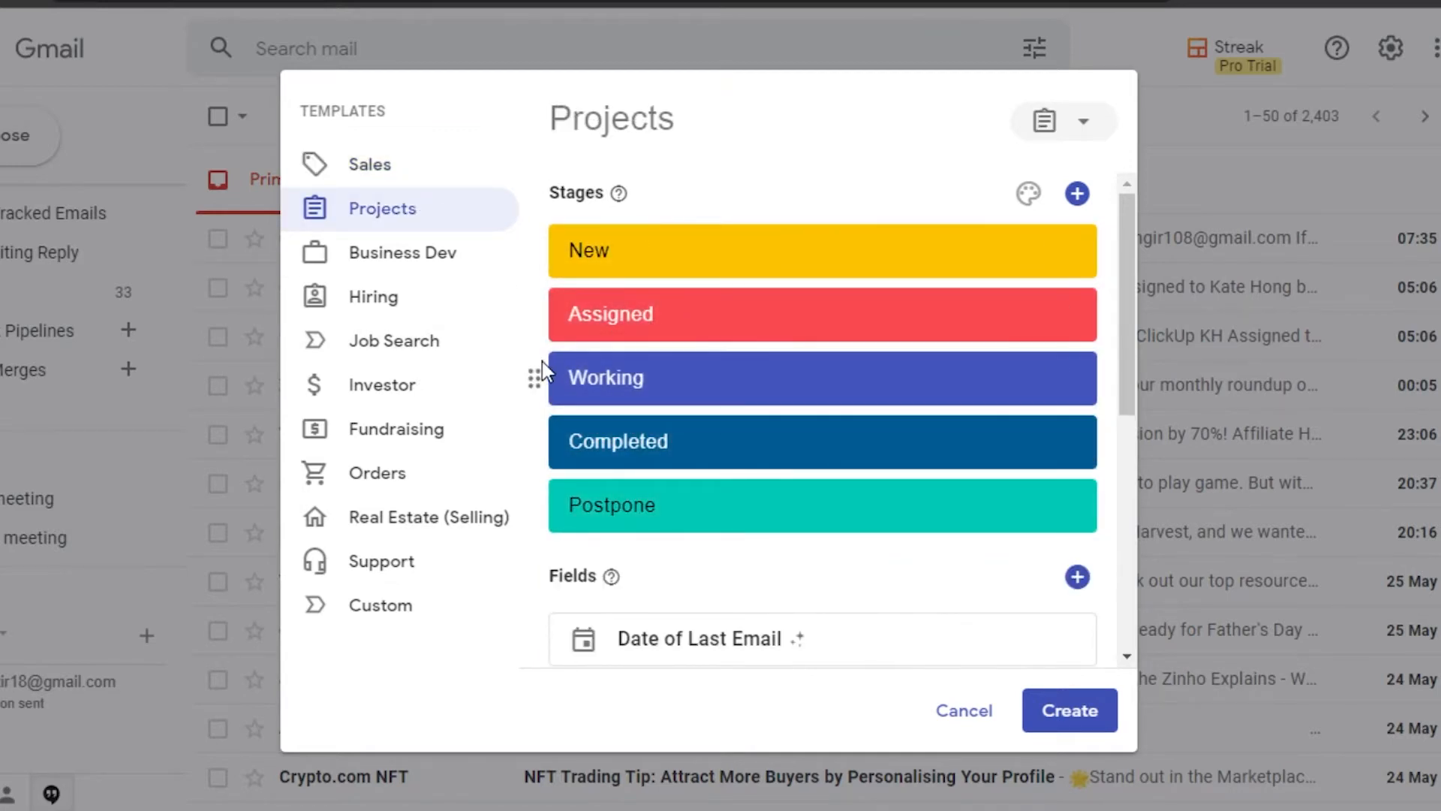
pyautogui.click(353, 257)
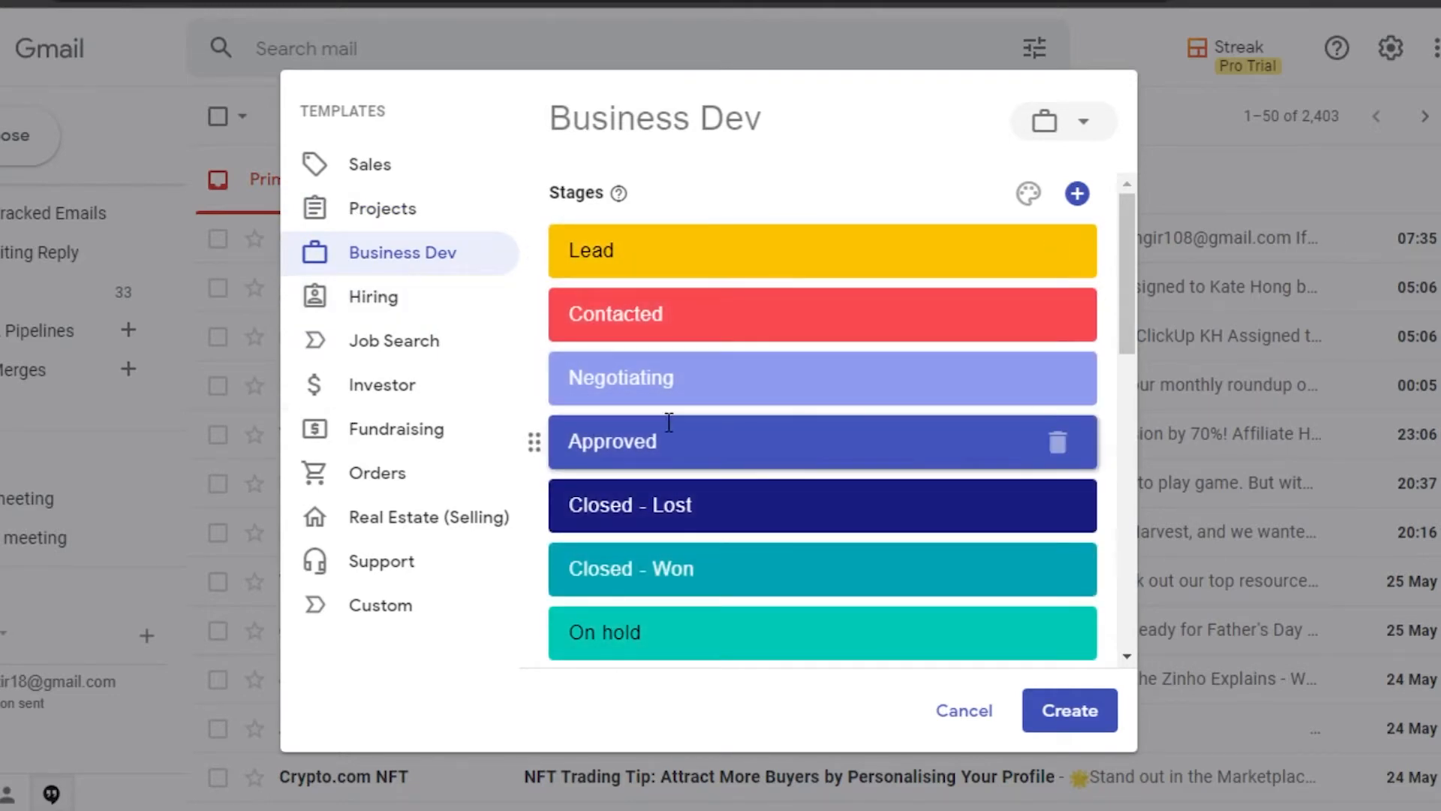
pyautogui.click(370, 302)
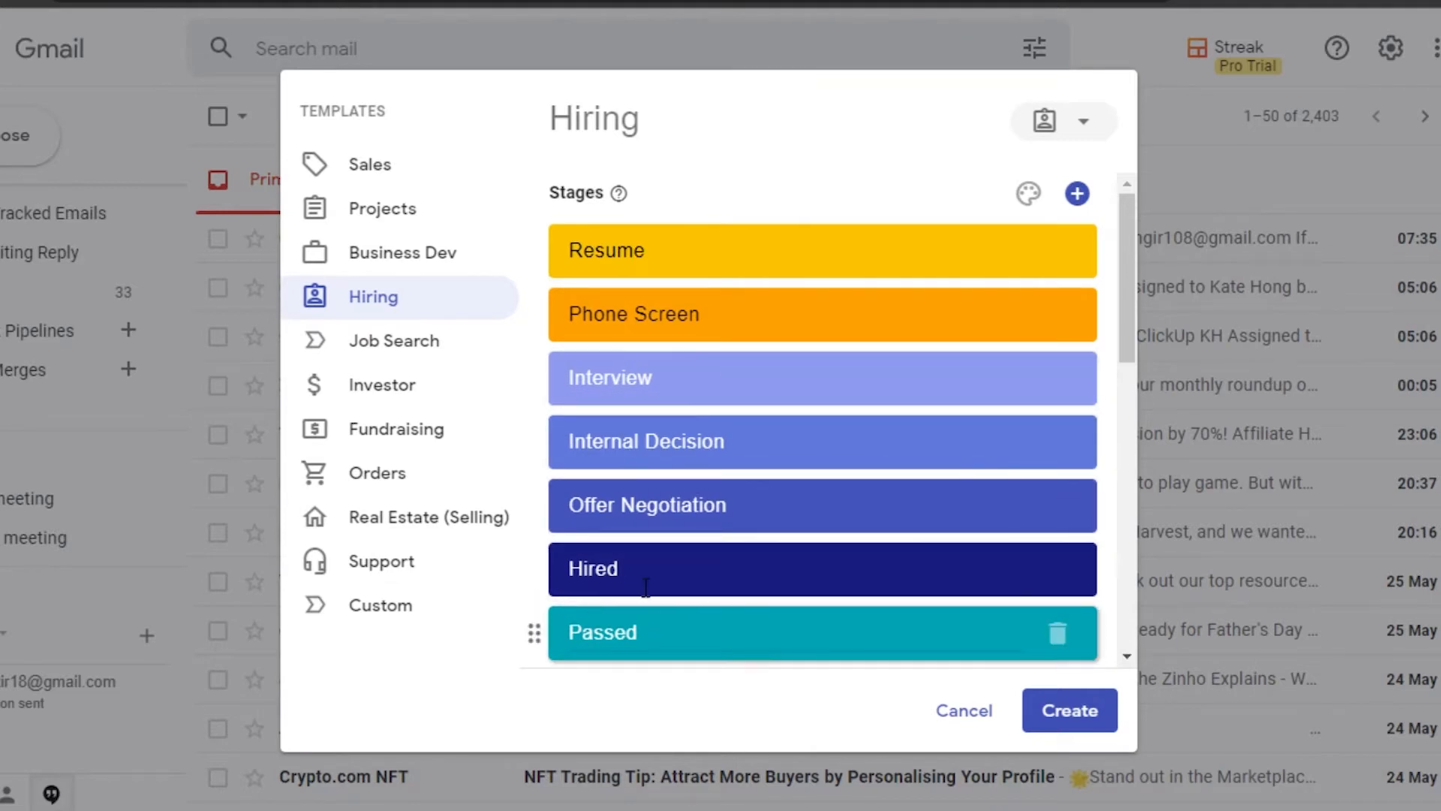
pyautogui.click(404, 390)
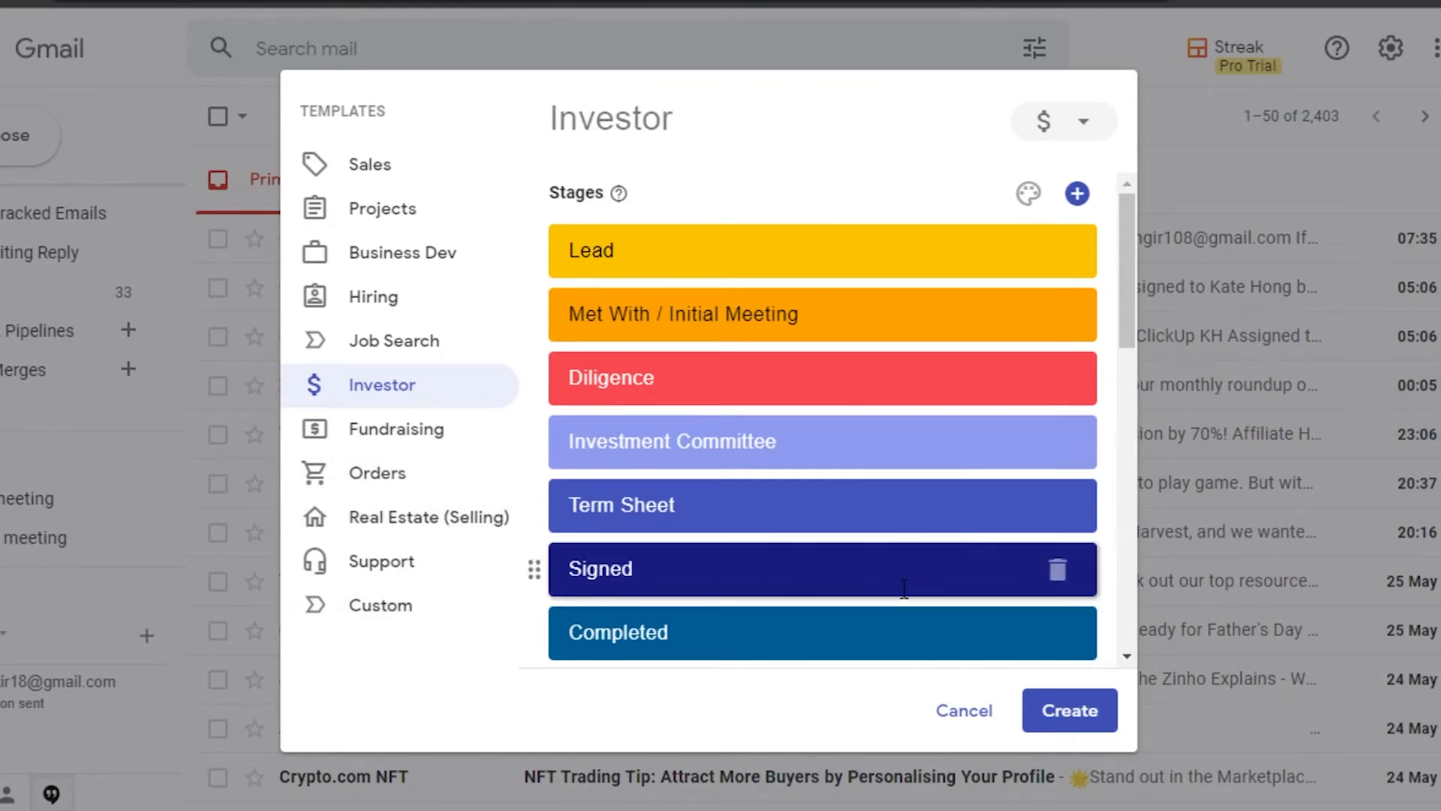
pyautogui.click(391, 617)
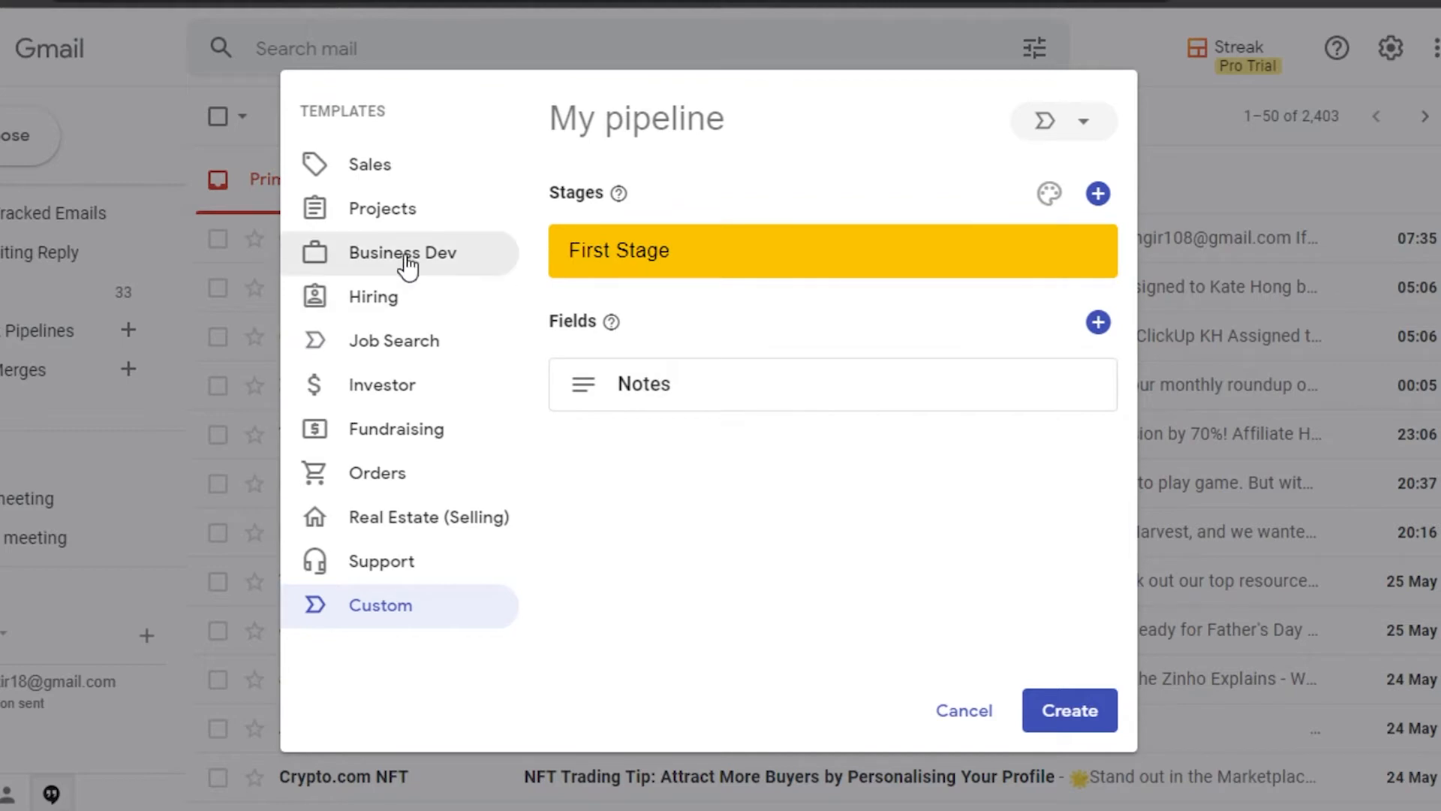
# Choose the Sales template for the new pipeline and review its stages and fields
pyautogui.click(376, 164)
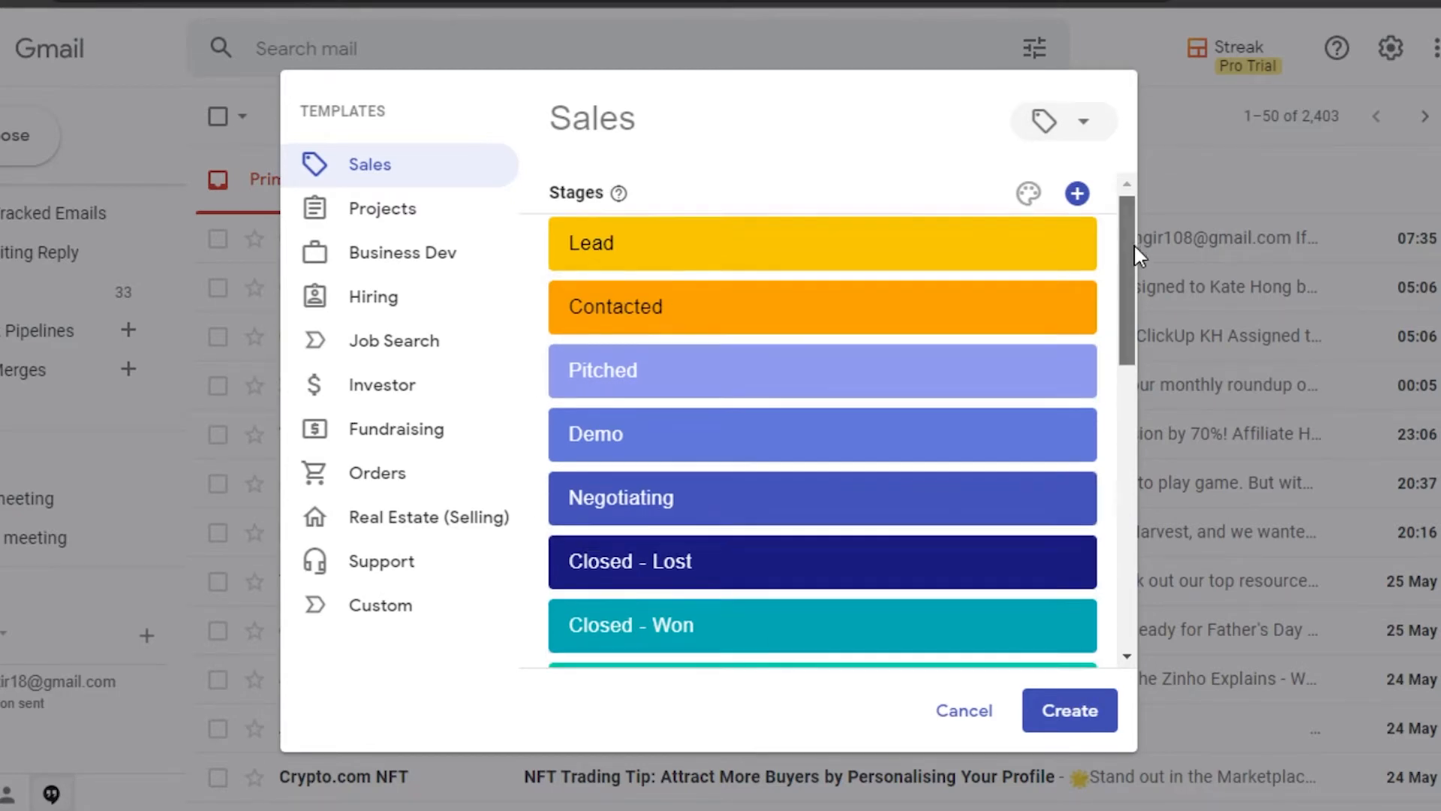
pyautogui.moveTo(1134, 243); pyautogui.dragTo(1103, 524)
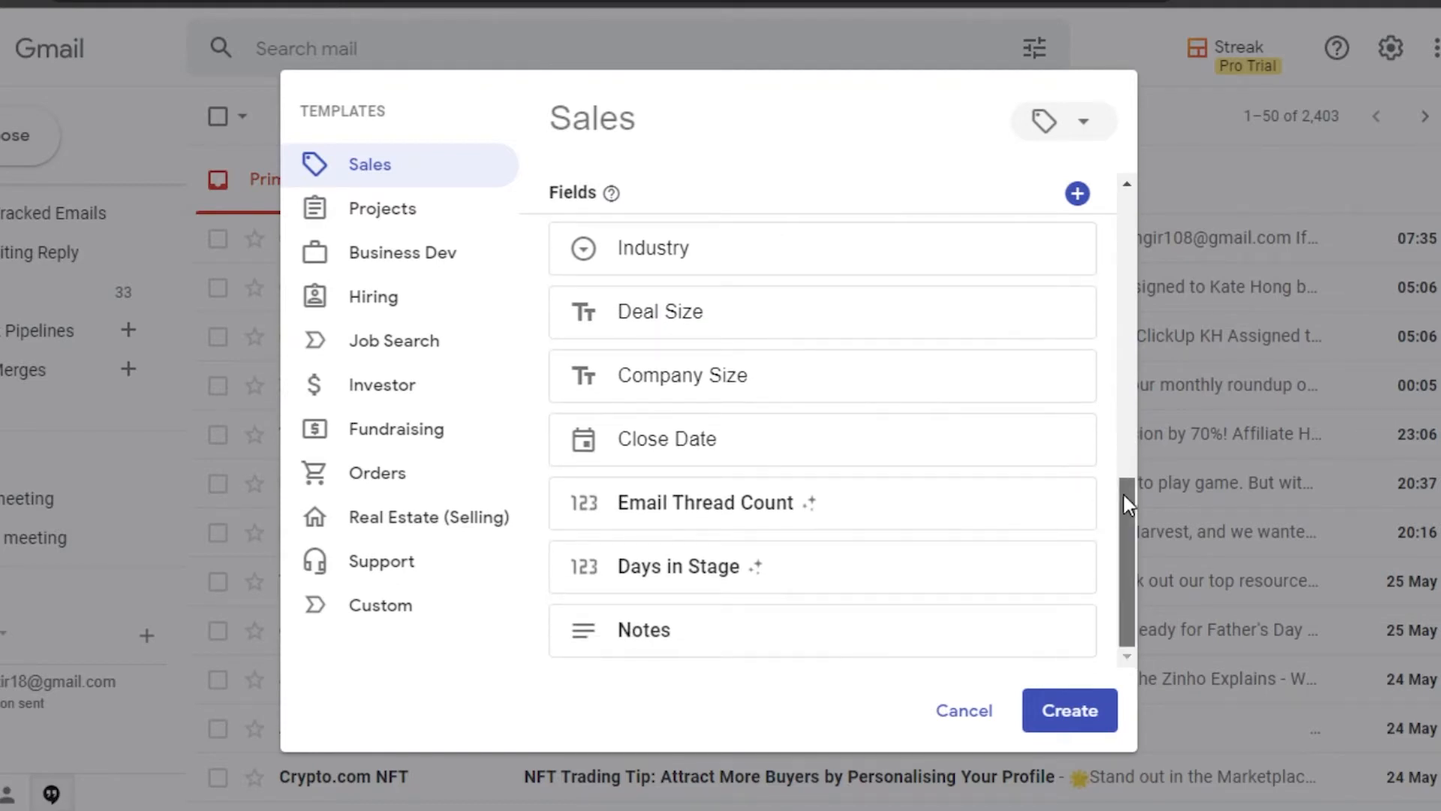
pyautogui.scroll(4, 1126, 265)
pyautogui.moveTo(1128, 413); pyautogui.dragTo(1130, 233)
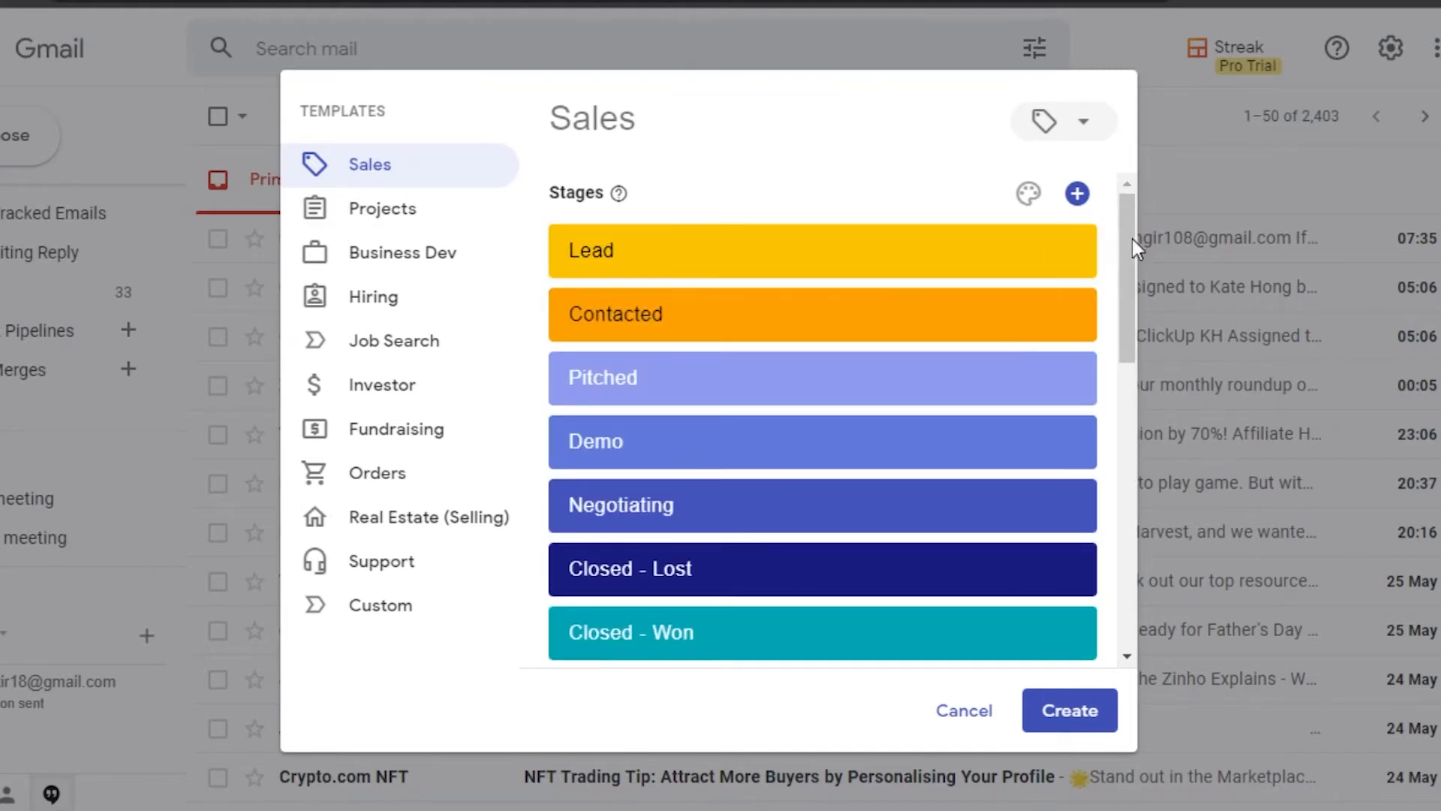
# Add a stage named Renewed to the end of the Sales stages and look at the available stage colour palettes
pyautogui.click(1078, 195)
pyautogui.press('BackSpace')
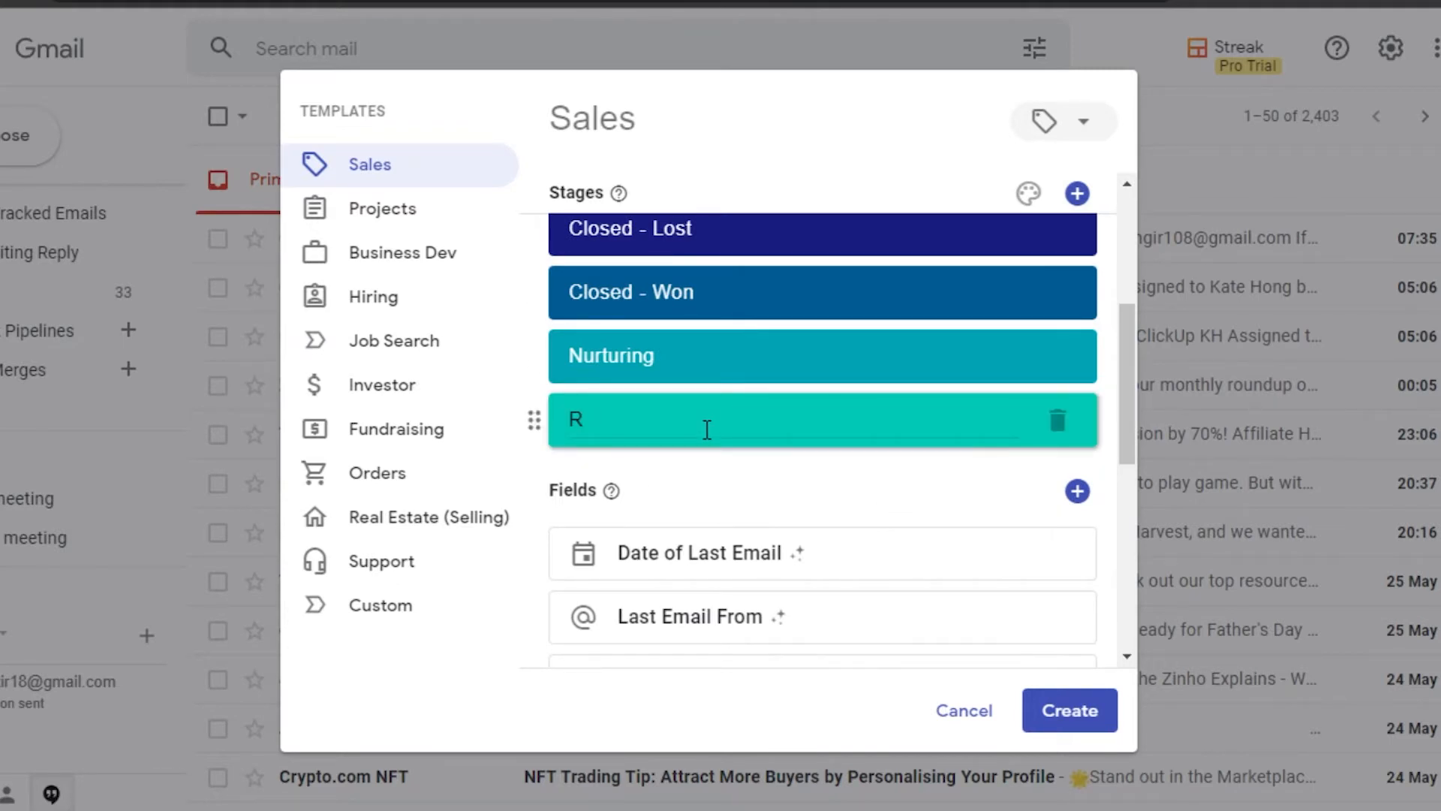
pyautogui.write('Renewed')
pyautogui.click(1028, 194)
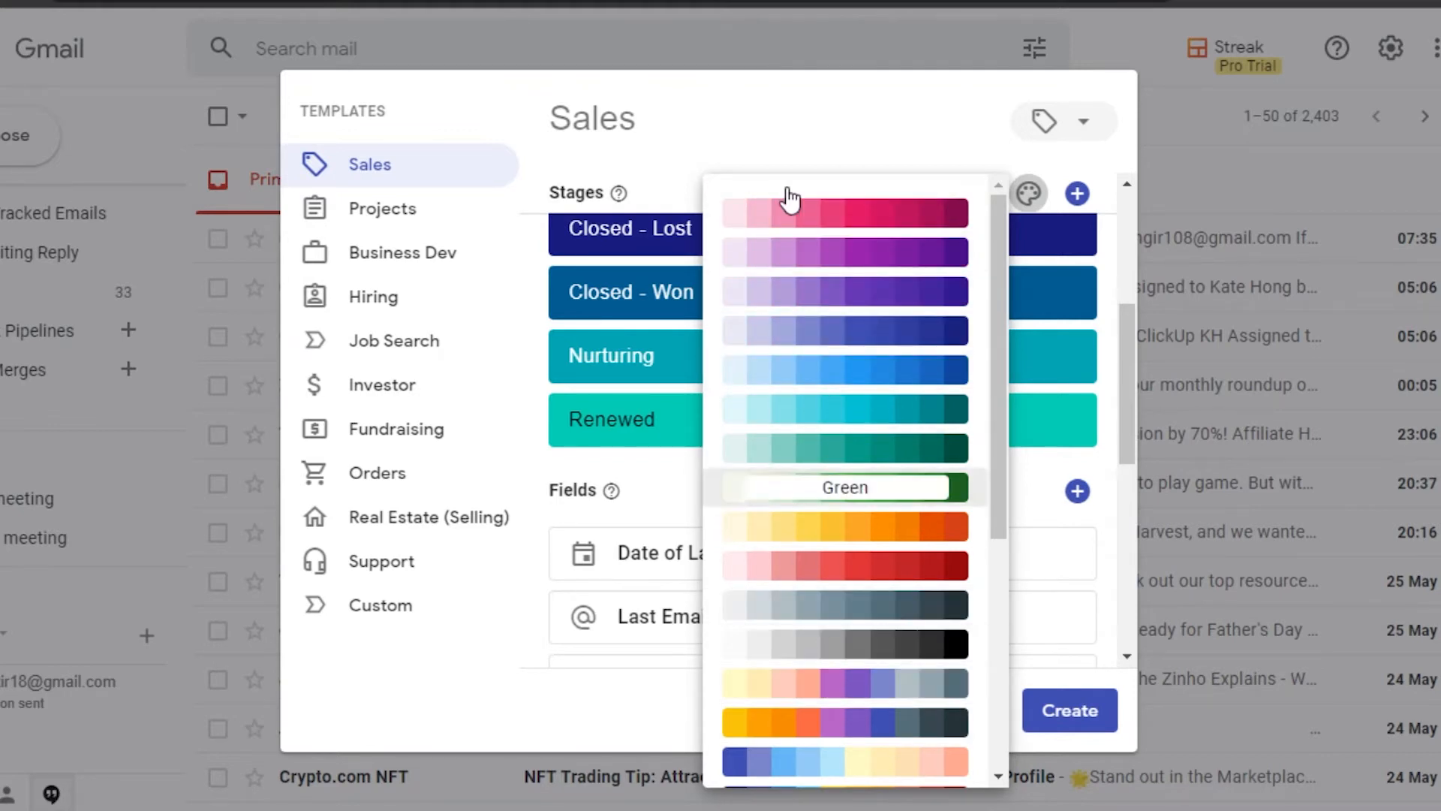
pyautogui.click(878, 119)
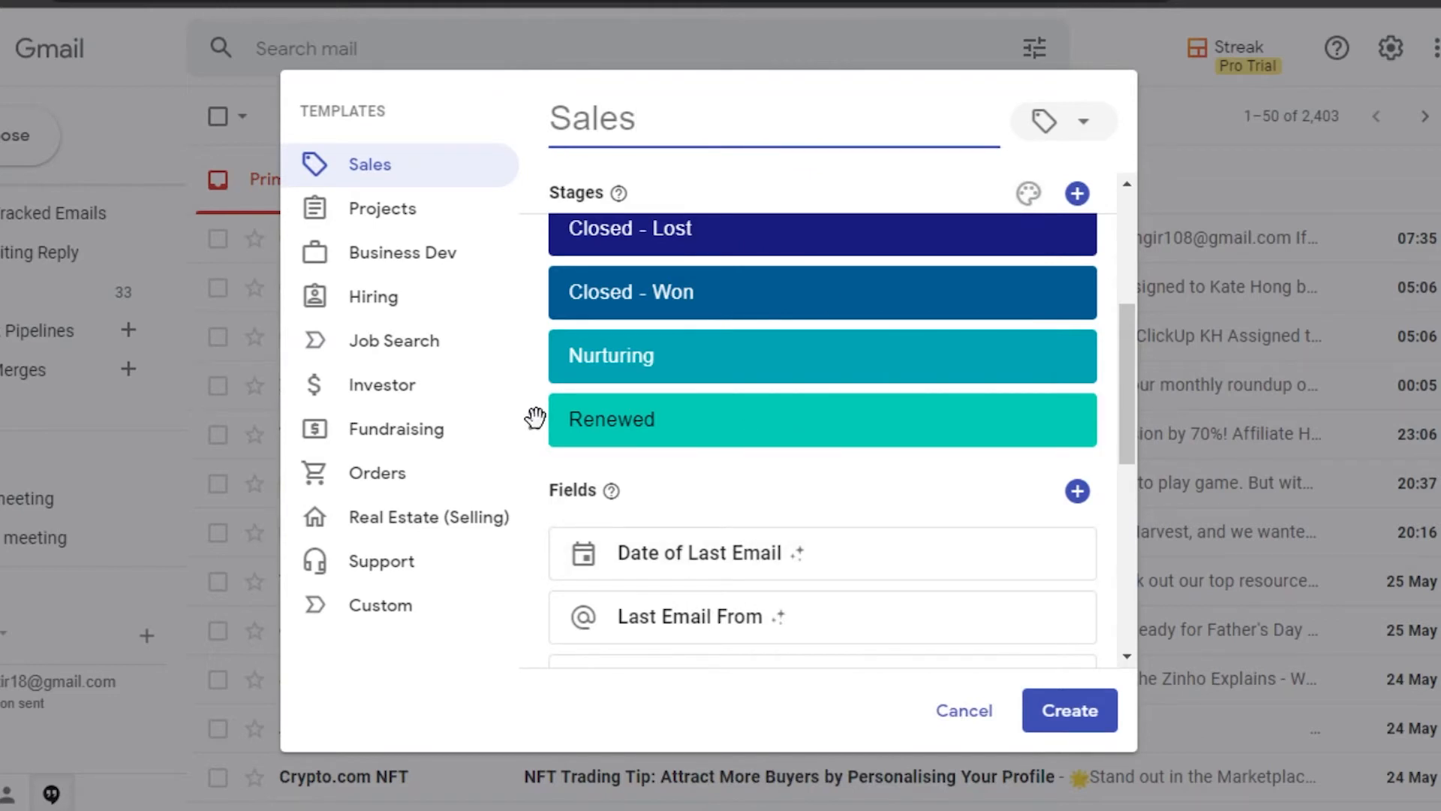
pyautogui.moveTo(535, 418)
pyautogui.mouseDown()
pyautogui.moveTo(535, 318)
pyautogui.moveTo(528, 489)
pyautogui.moveTo(533, 347)
pyautogui.moveTo(530, 441)
pyautogui.moveTo(532, 375)
pyautogui.moveTo(534, 421)
pyautogui.mouseUp()
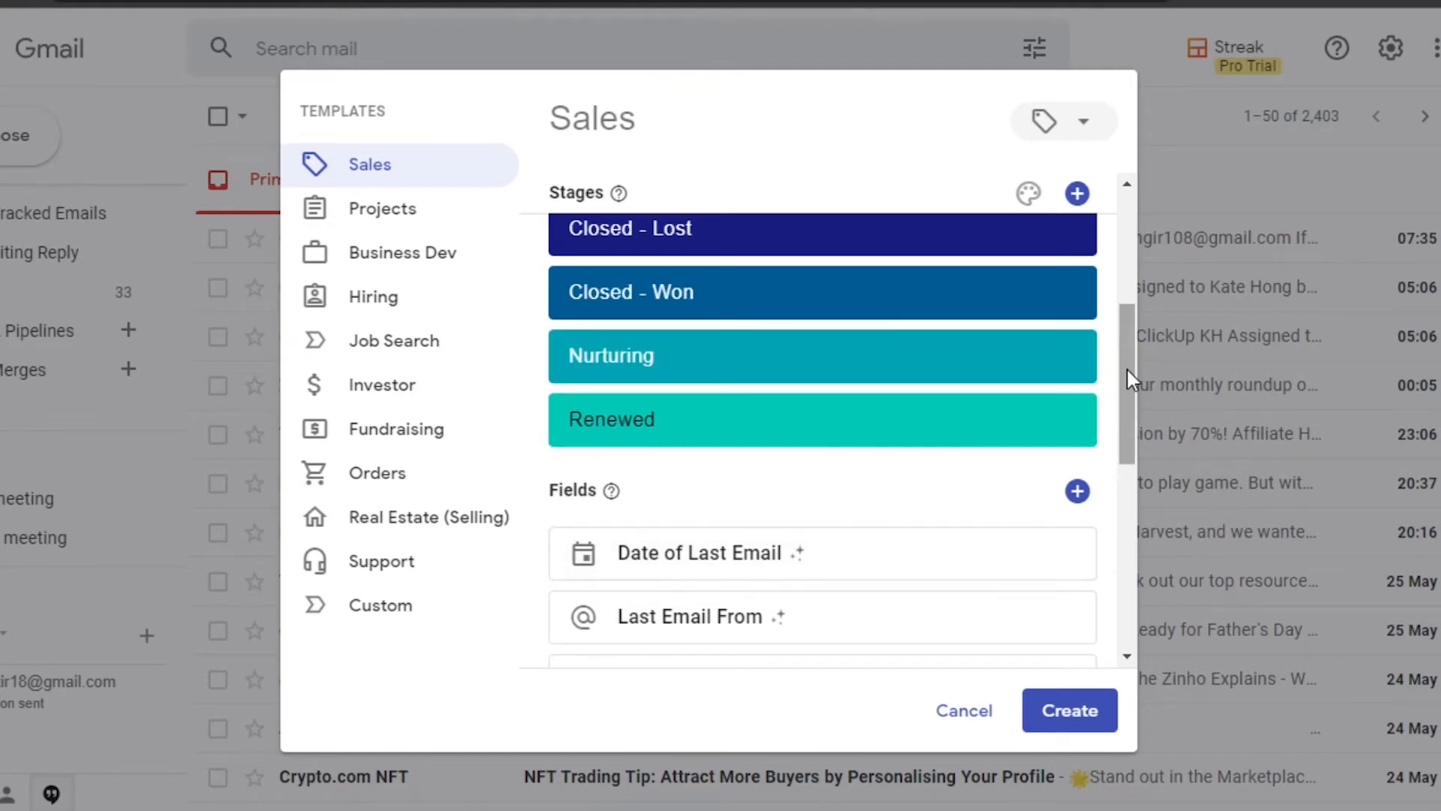
# Delete the Email Thread Count field from the Sales pipeline's fields
pyautogui.moveTo(1129, 376); pyautogui.dragTo(1123, 463)
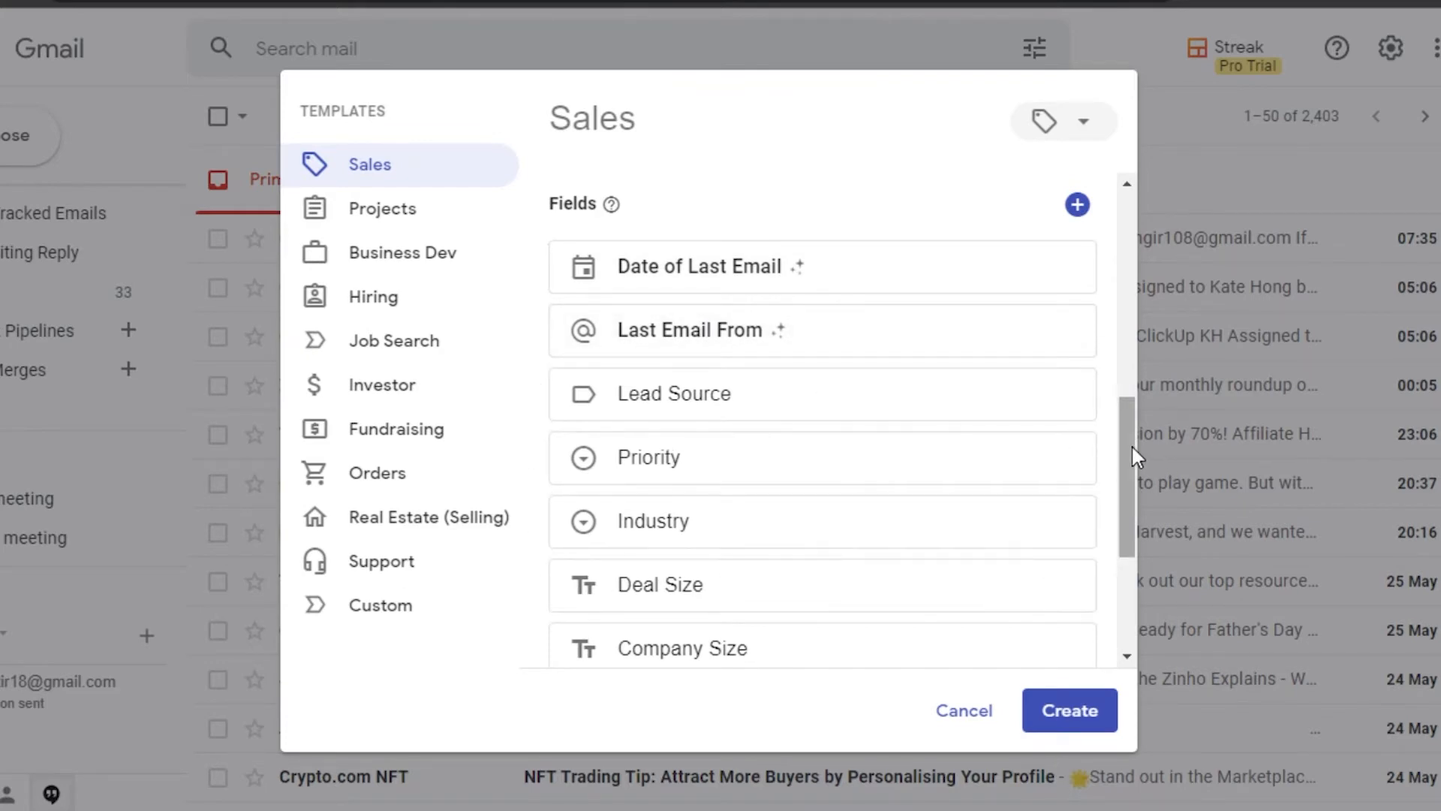
pyautogui.moveTo(1133, 447); pyautogui.dragTo(1132, 543)
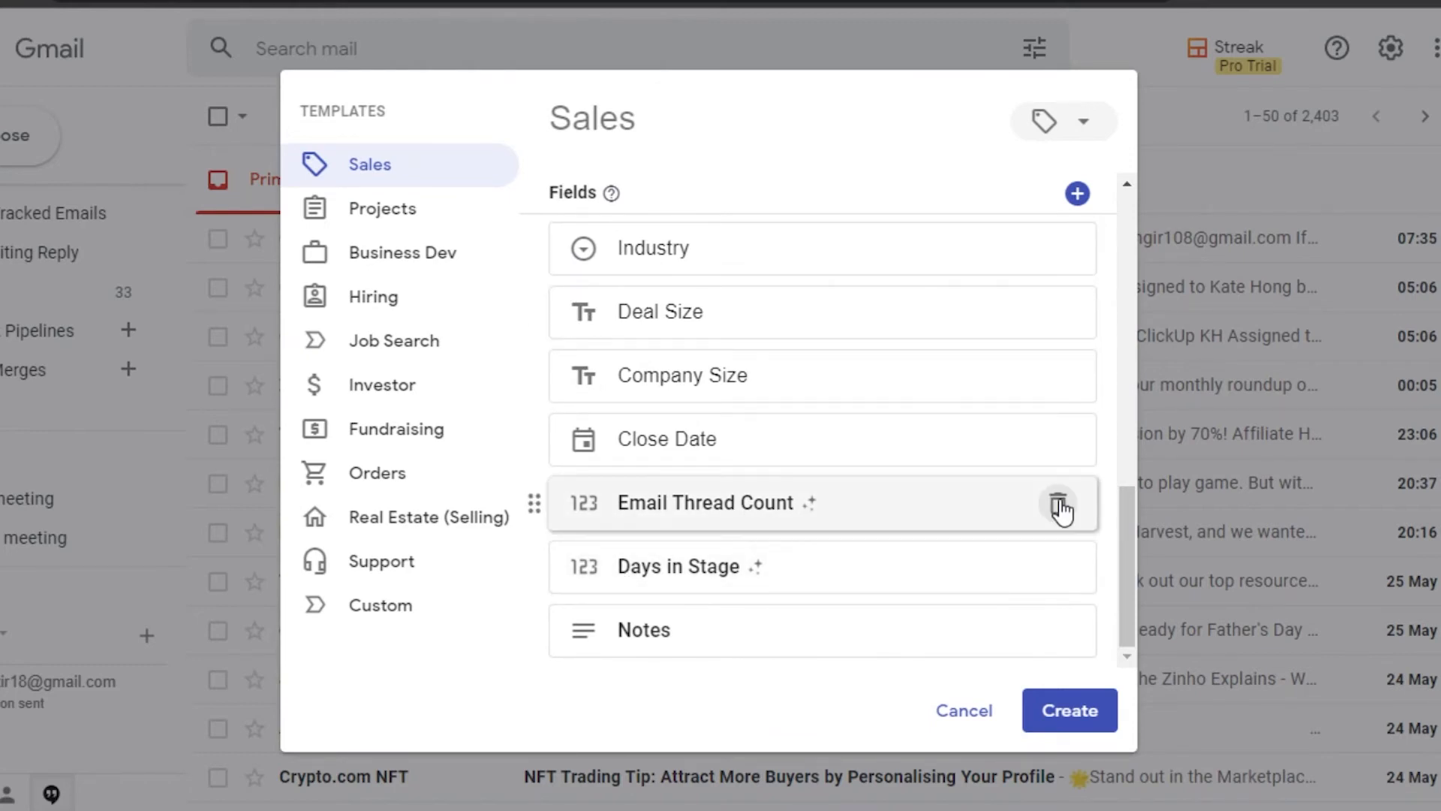
pyautogui.click(1059, 503)
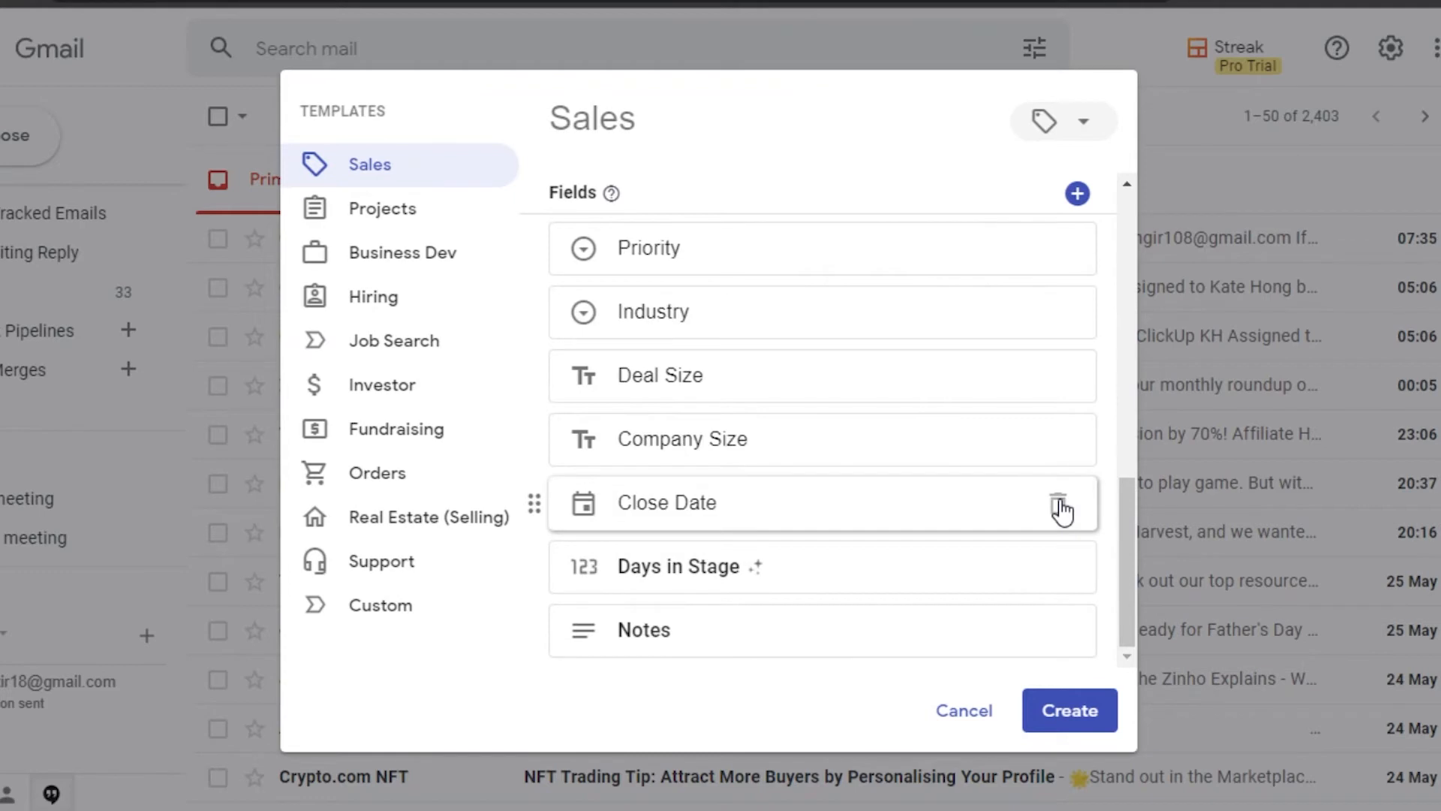
# Add the general magic field Created by to the Sales pipeline's fields
pyautogui.click(1076, 197)
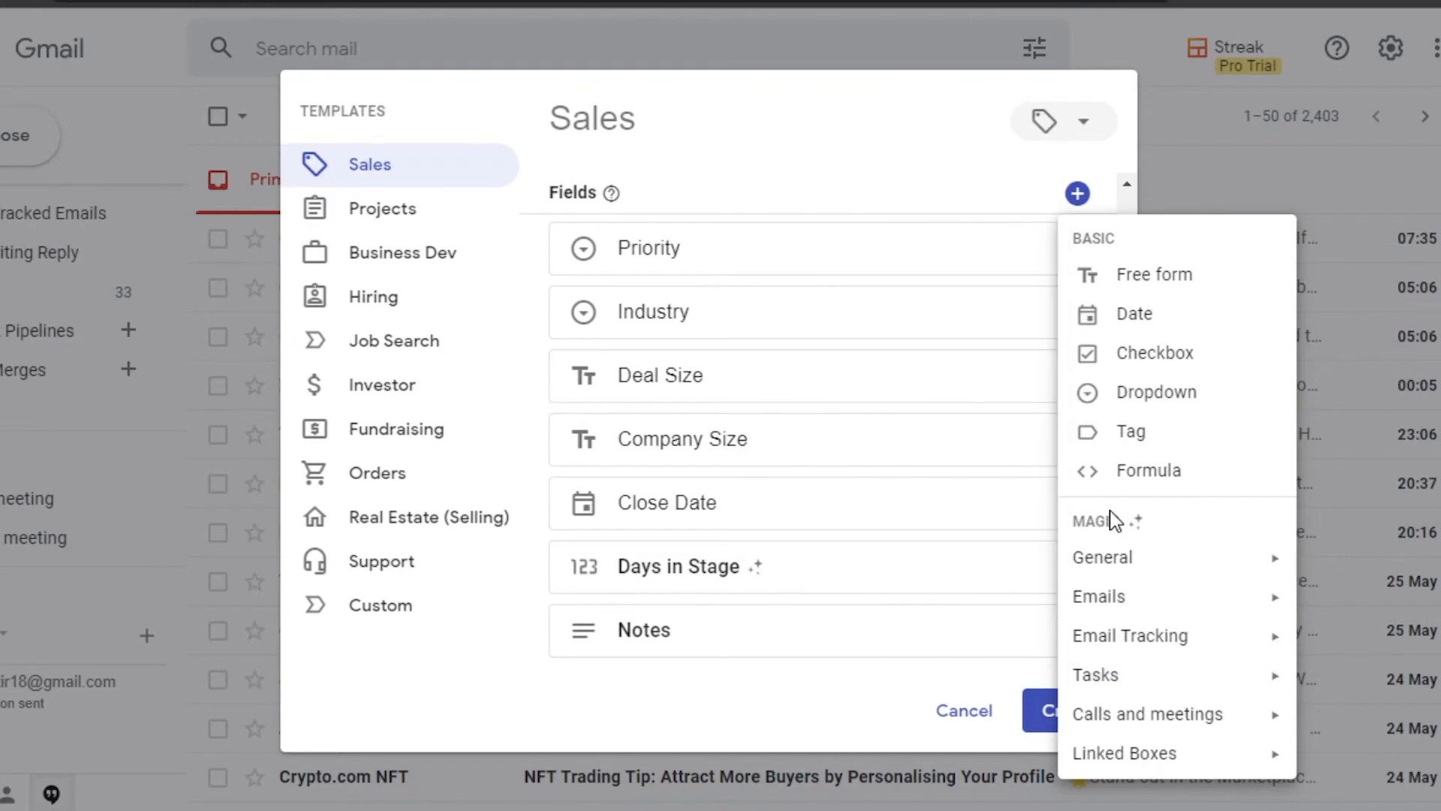
pyautogui.moveTo(1118, 646)
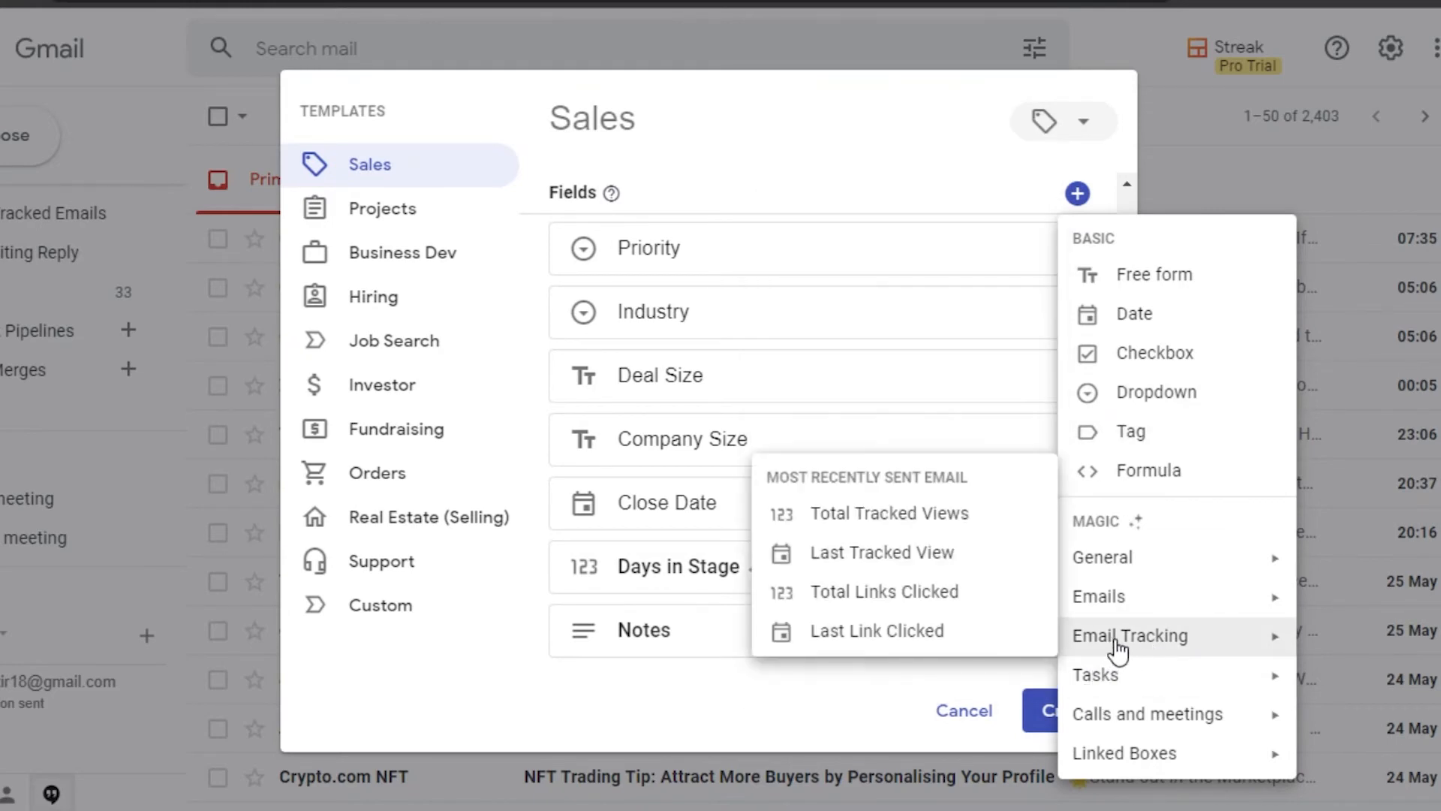
pyautogui.moveTo(1112, 571)
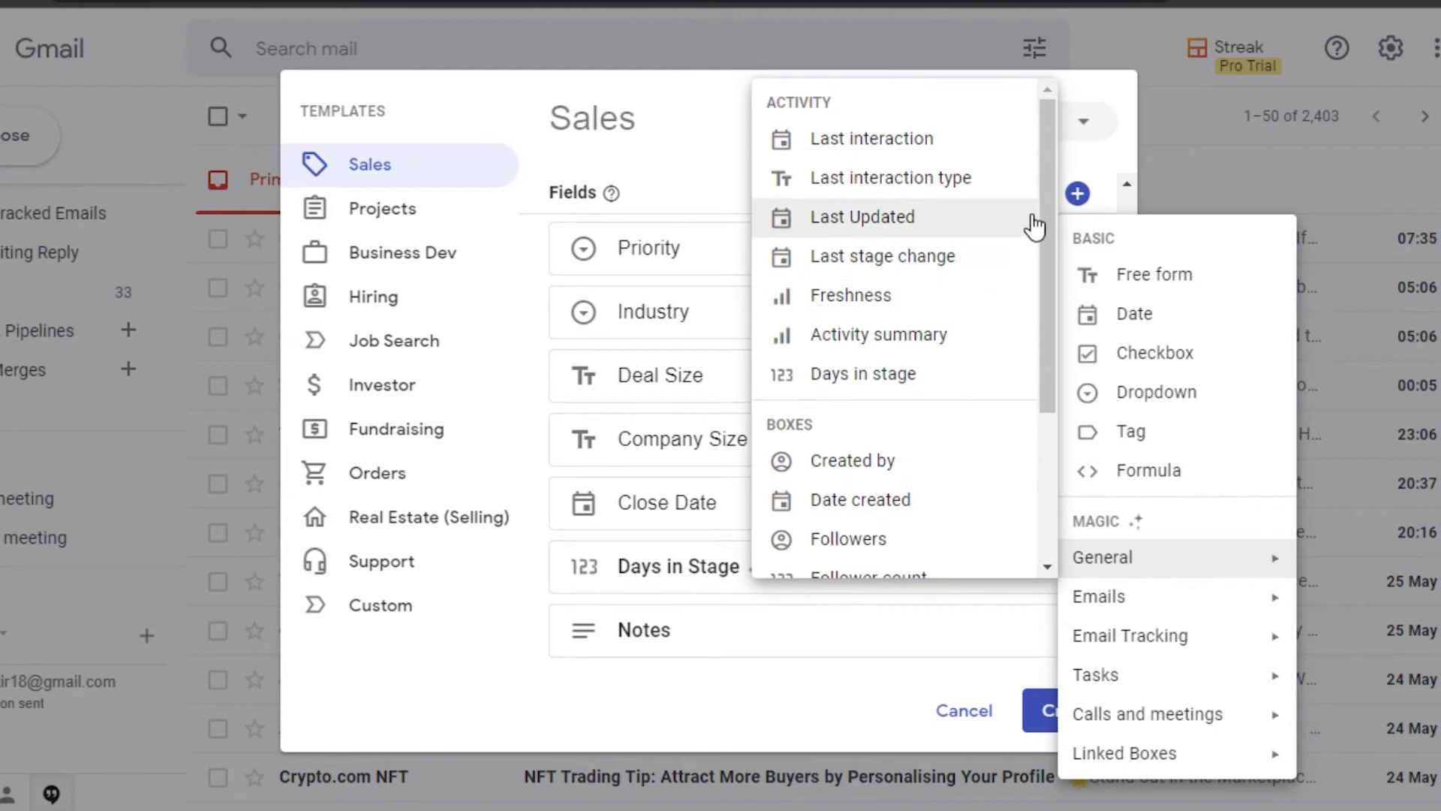
pyautogui.moveTo(1047, 195); pyautogui.dragTo(1051, 312)
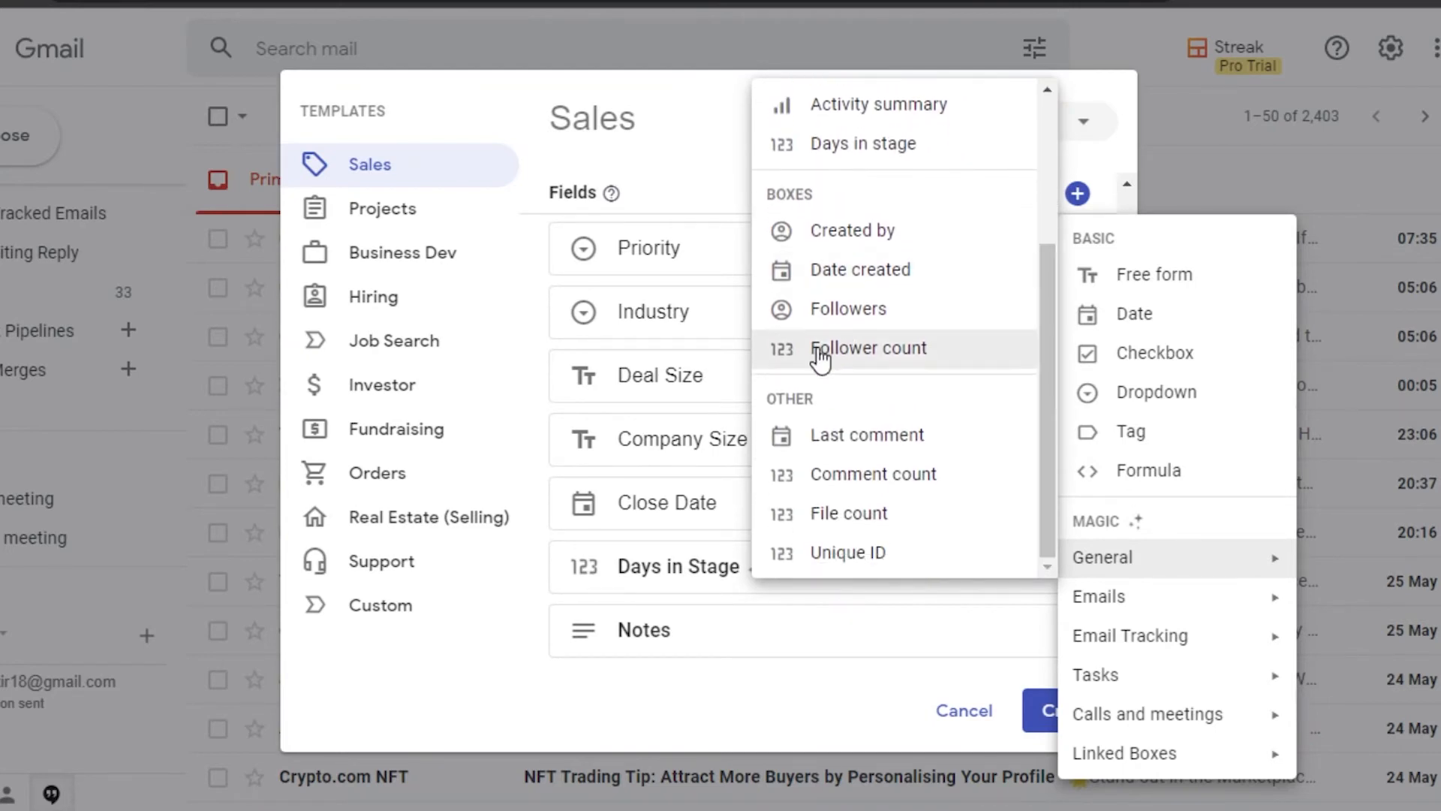
pyautogui.click(817, 235)
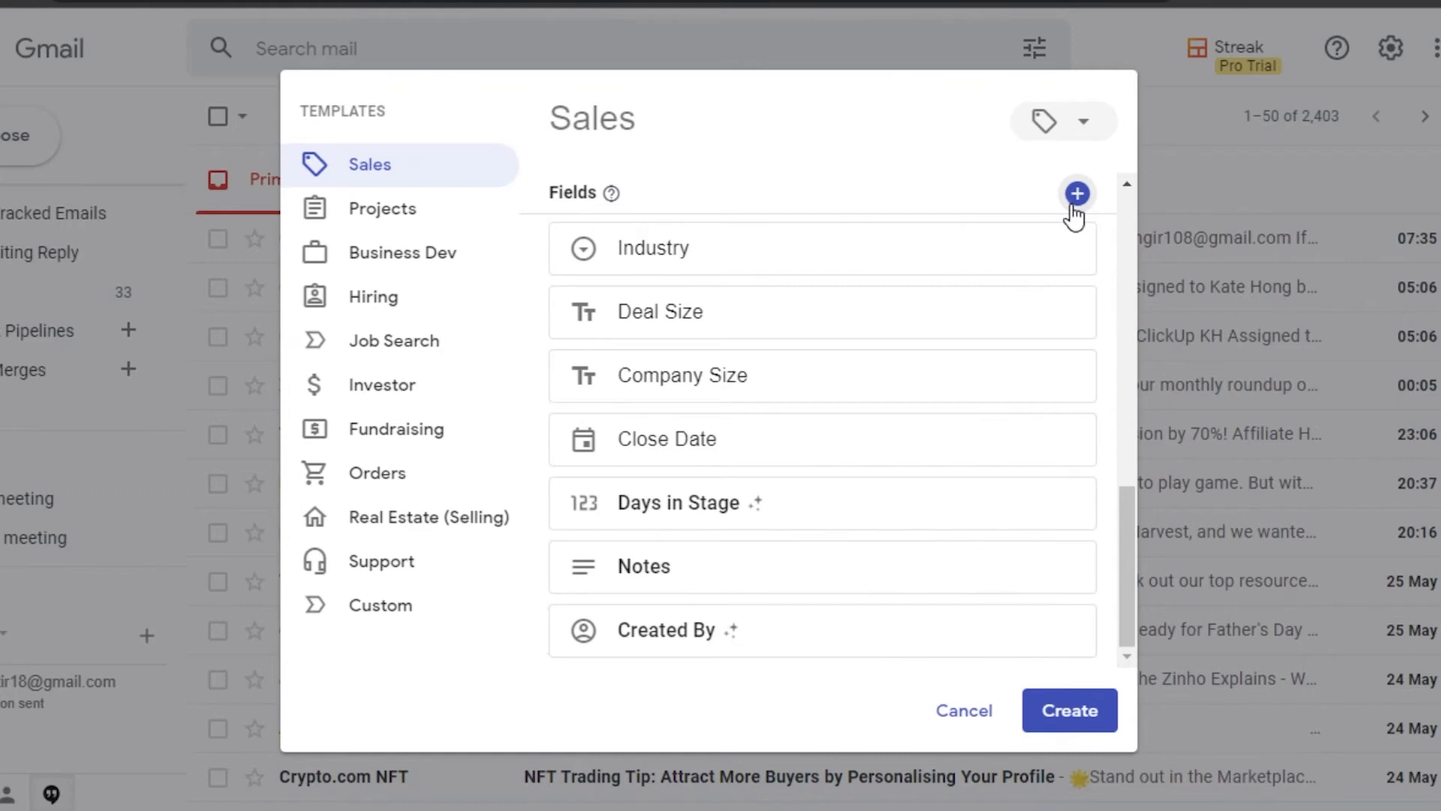
# Add the email magic field All recipients to the Sales pipeline's fields
pyautogui.click(1075, 207)
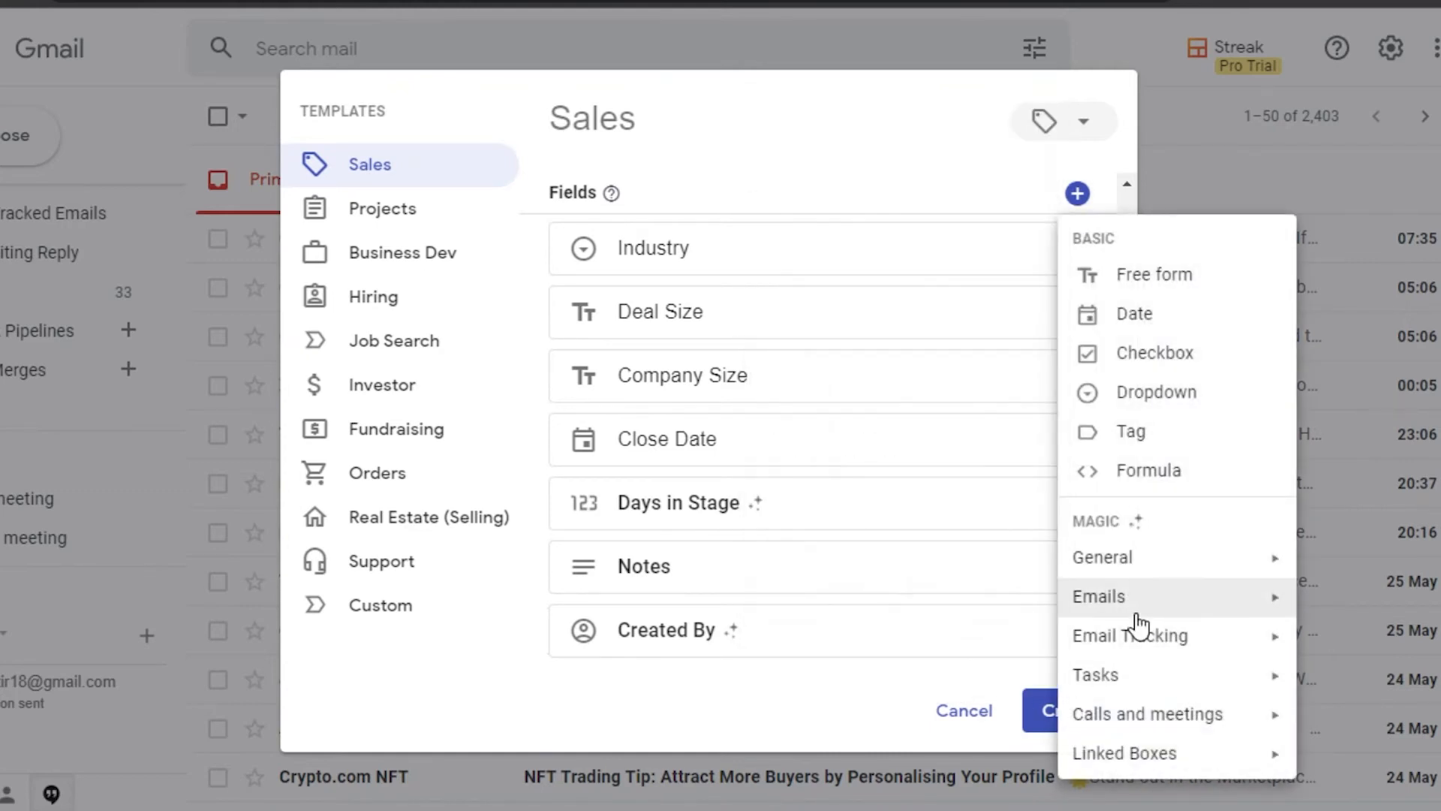
pyautogui.moveTo(1139, 639)
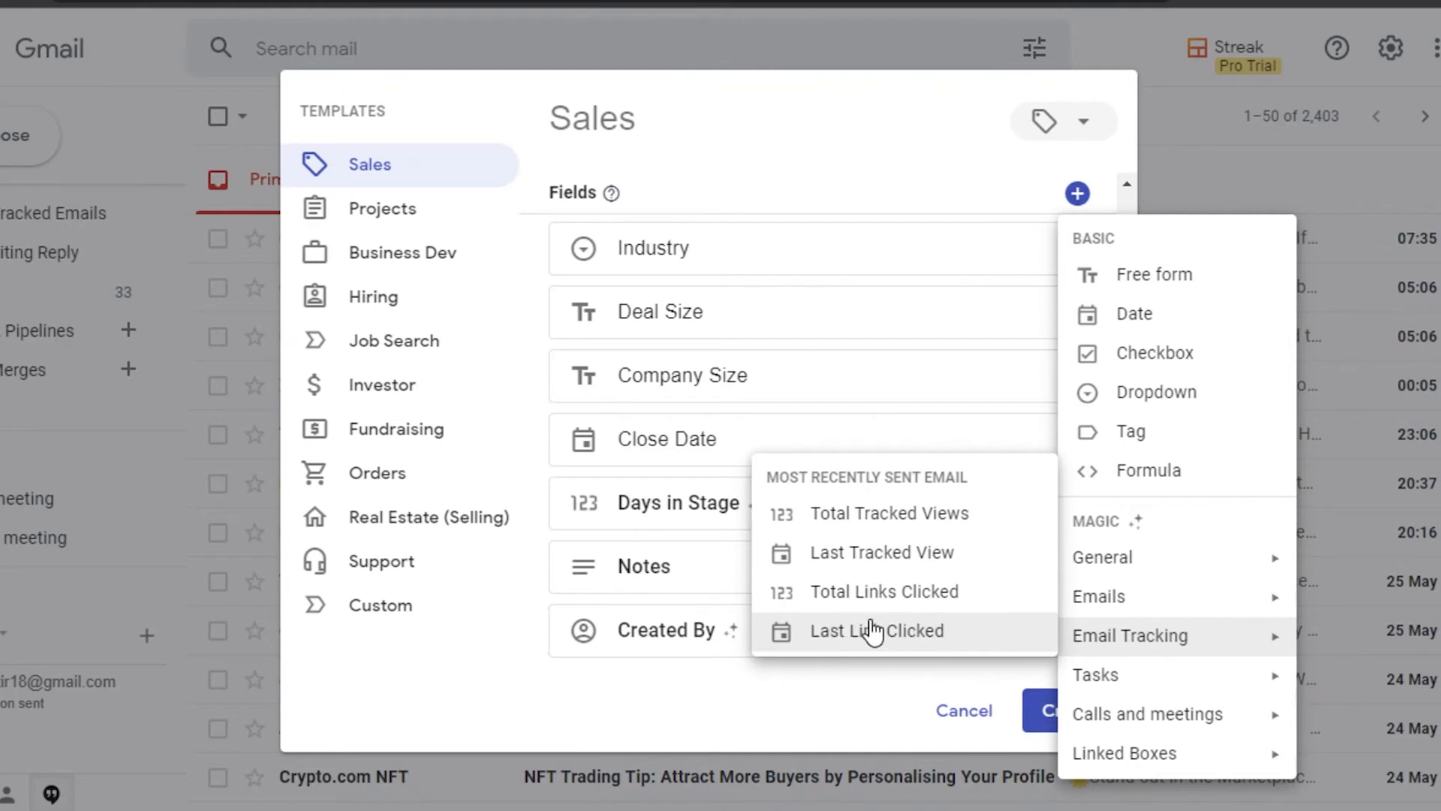
pyautogui.moveTo(1070, 599)
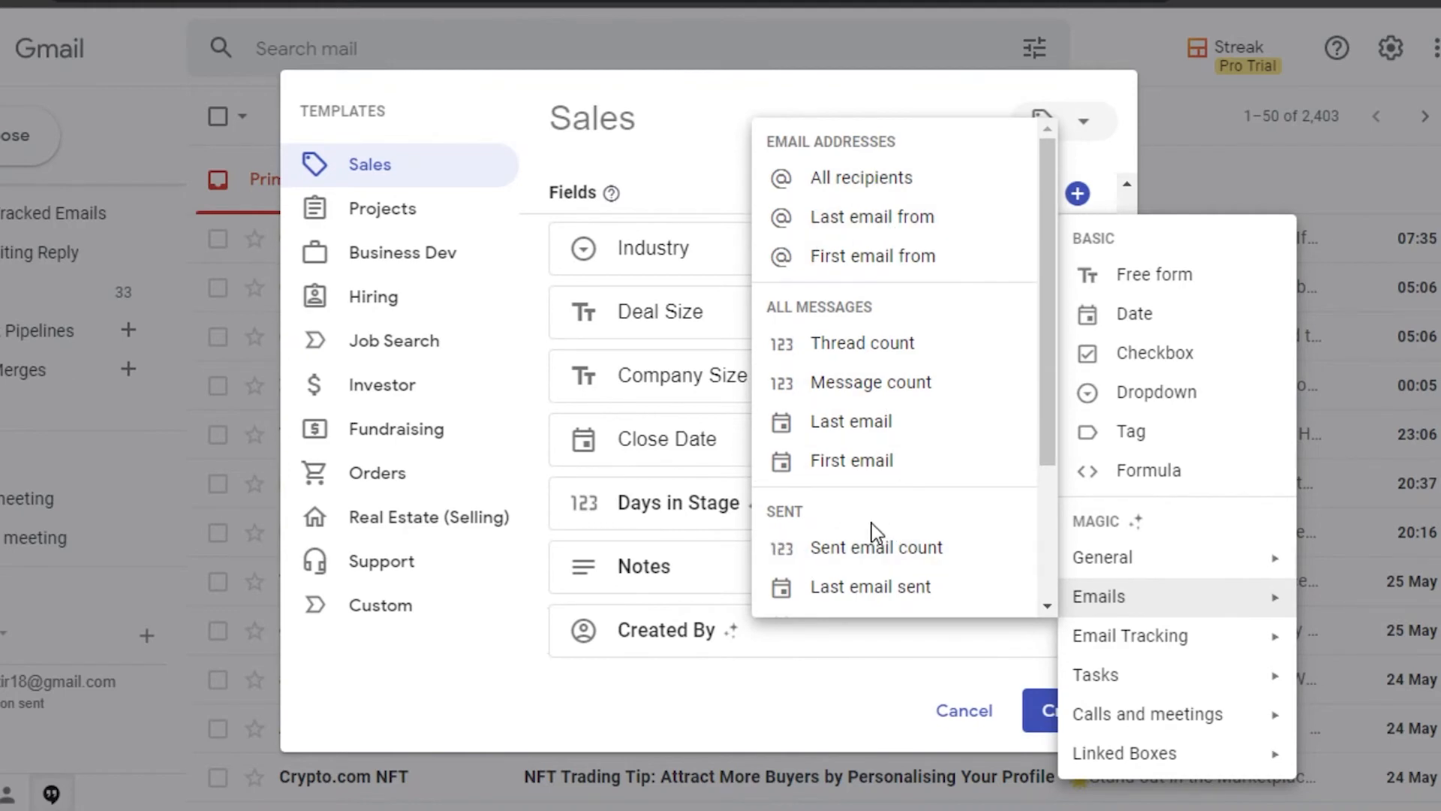
pyautogui.click(856, 174)
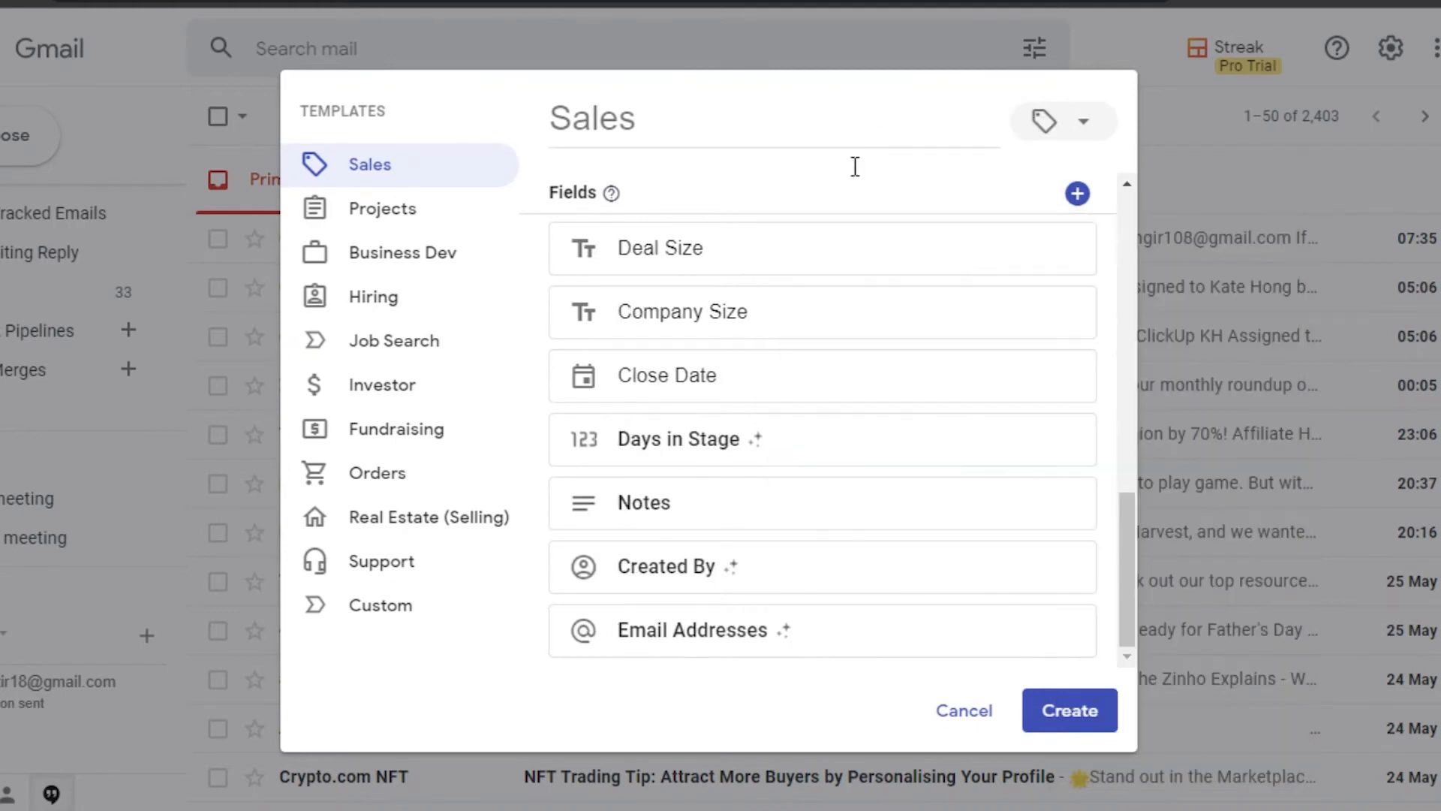
# Create the Sales pipeline with its sharing set to Private and close the welcome sidebar
pyautogui.scroll(2, 1120, 425)
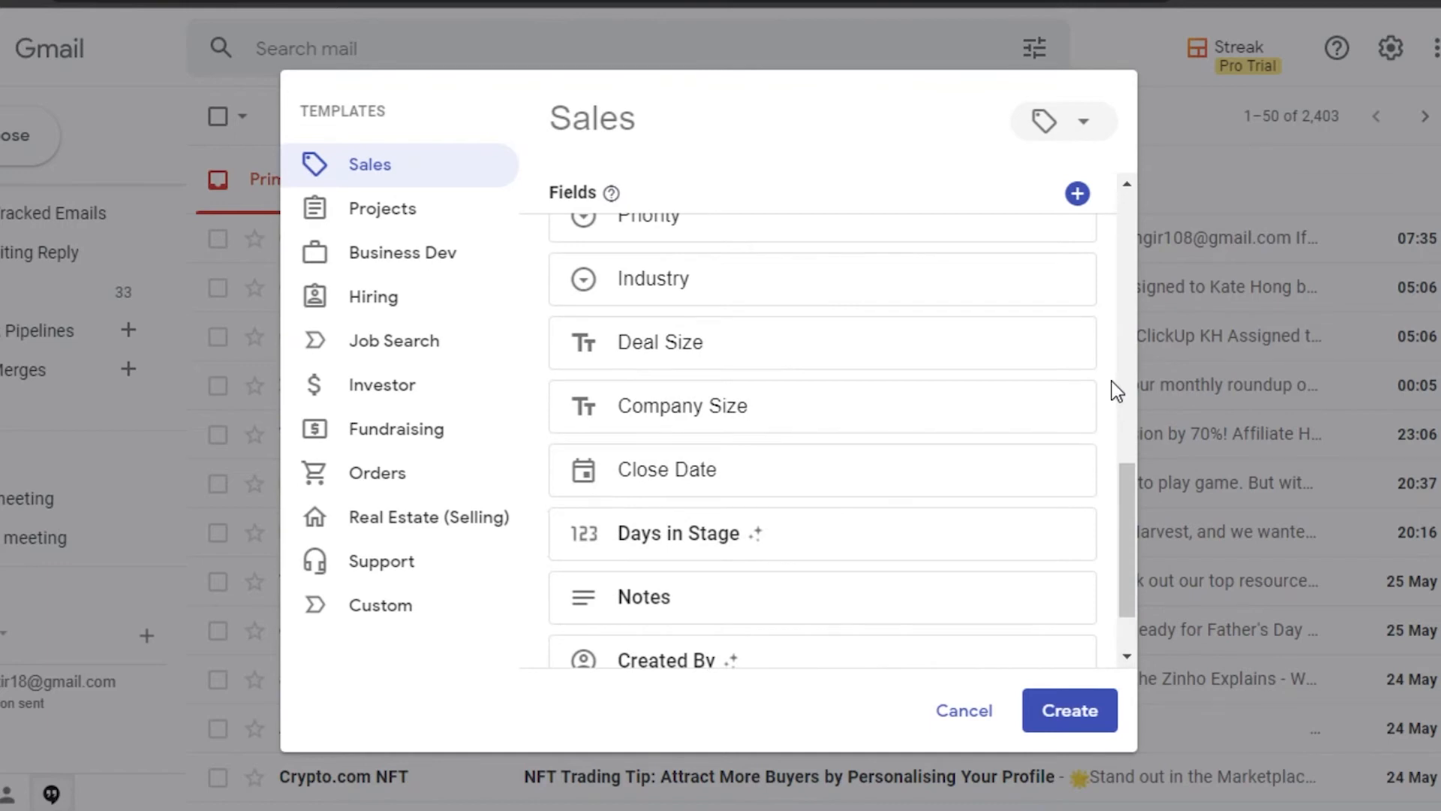
pyautogui.moveTo(1122, 489); pyautogui.dragTo(1123, 200)
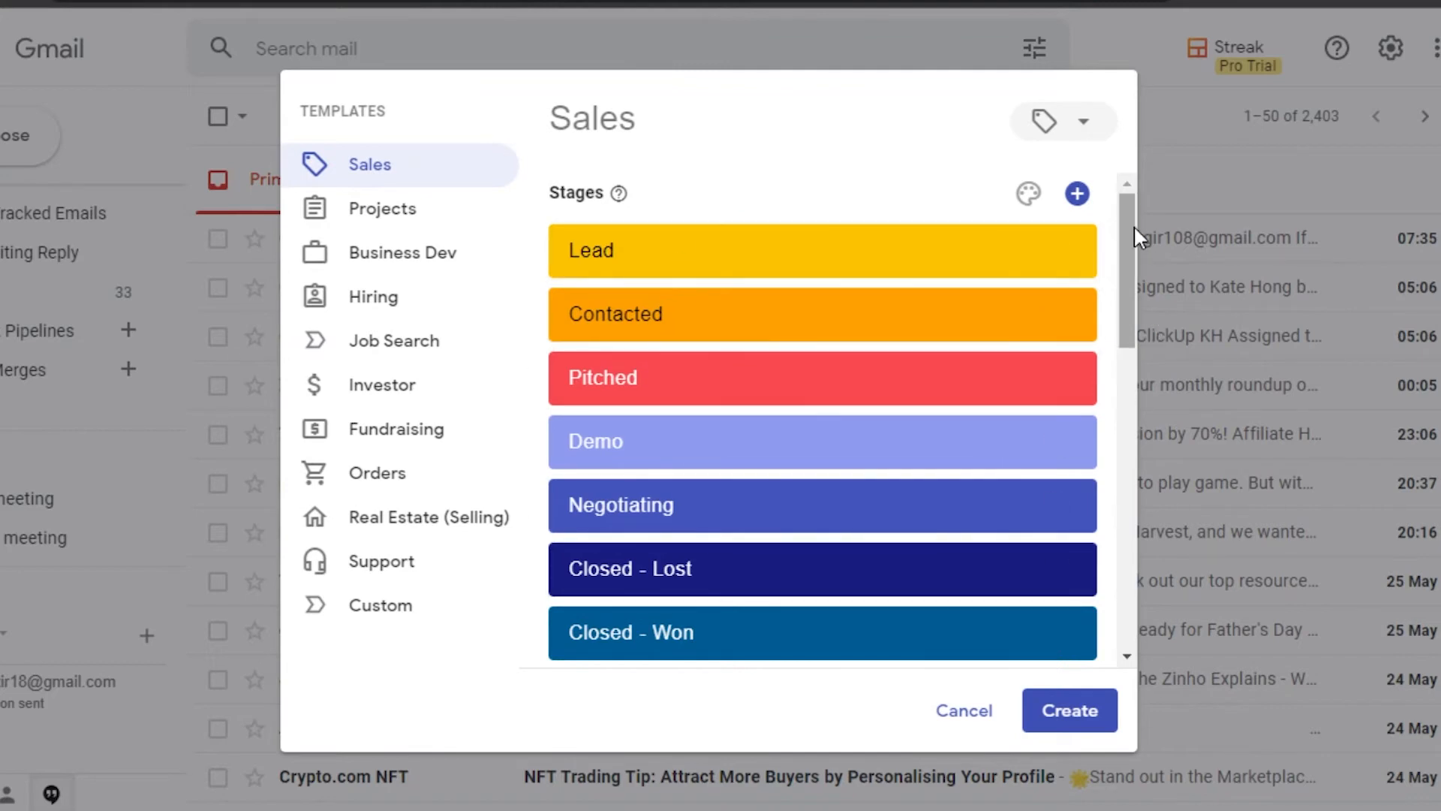
pyautogui.moveTo(1132, 218); pyautogui.dragTo(1134, 301)
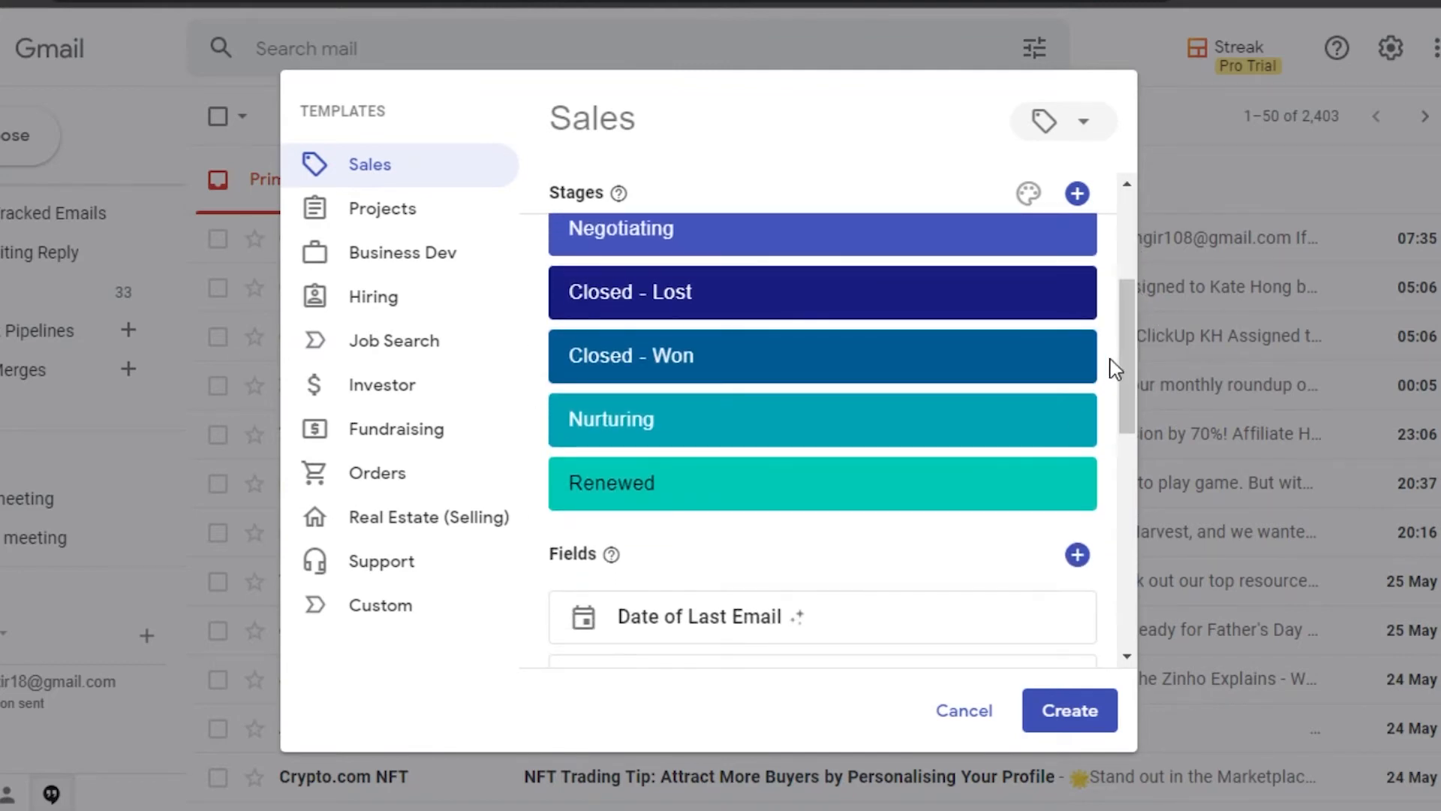
pyautogui.scroll(3, 1138, 335)
pyautogui.scroll(-5, 1138, 385)
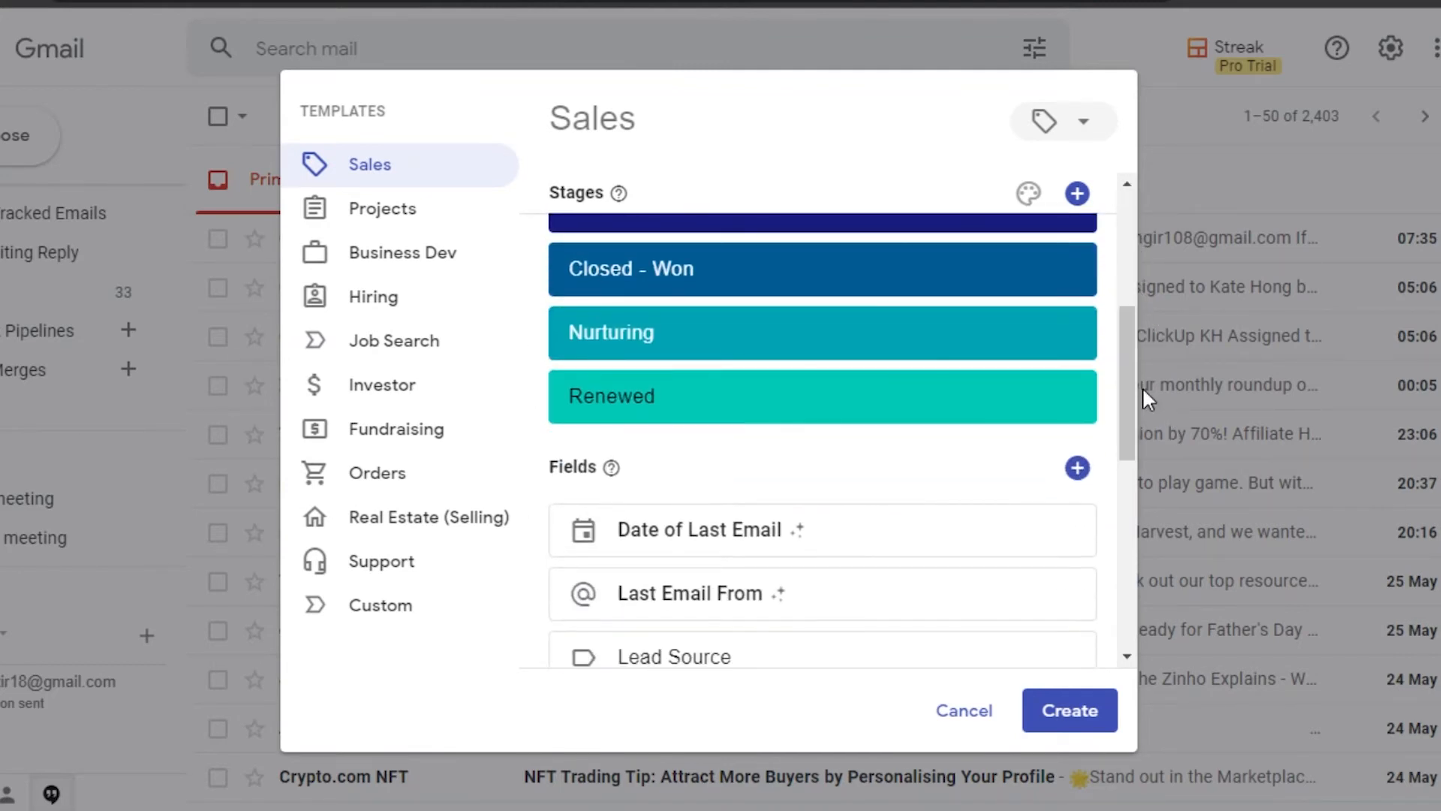
pyautogui.moveTo(1129, 372); pyautogui.dragTo(1122, 602)
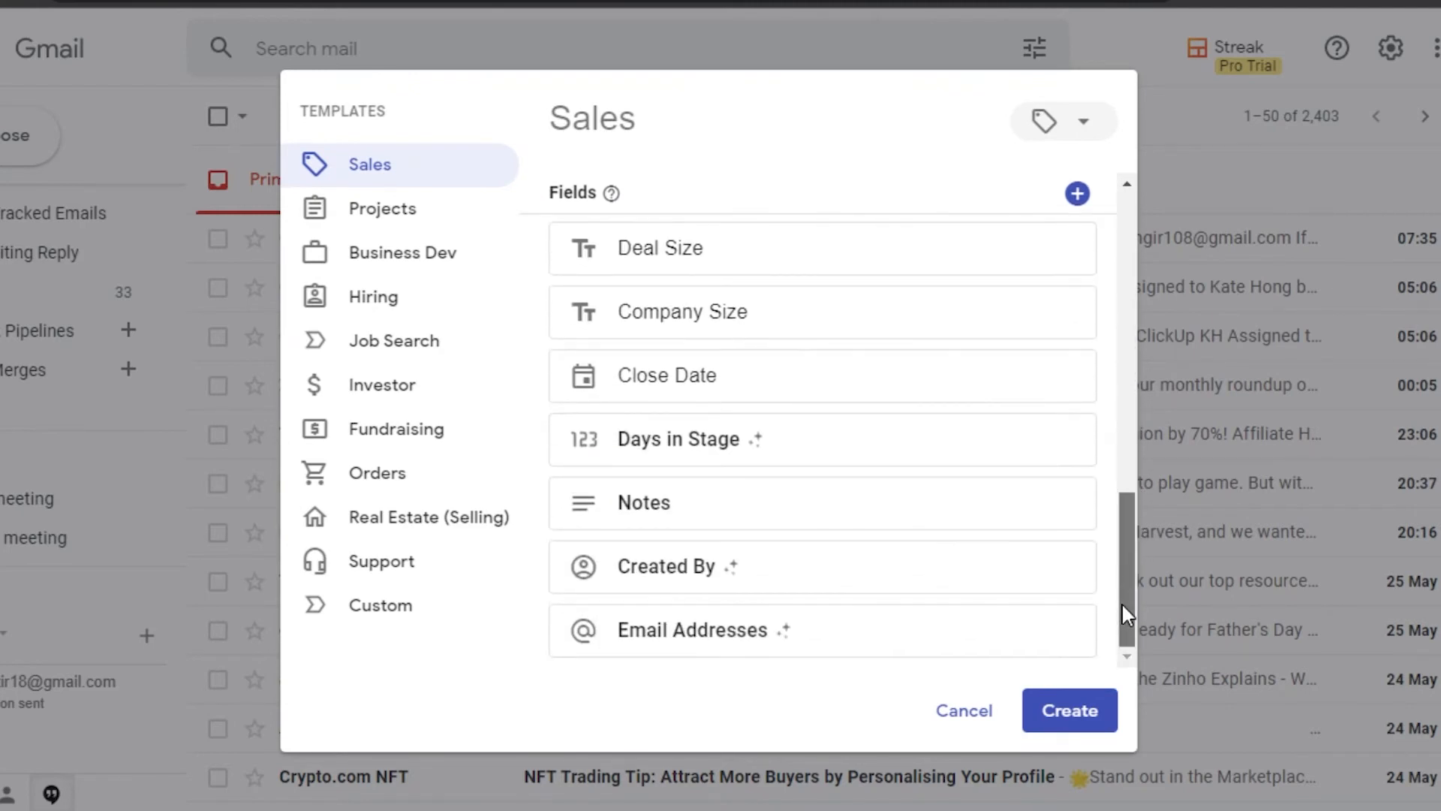
pyautogui.click(1054, 710)
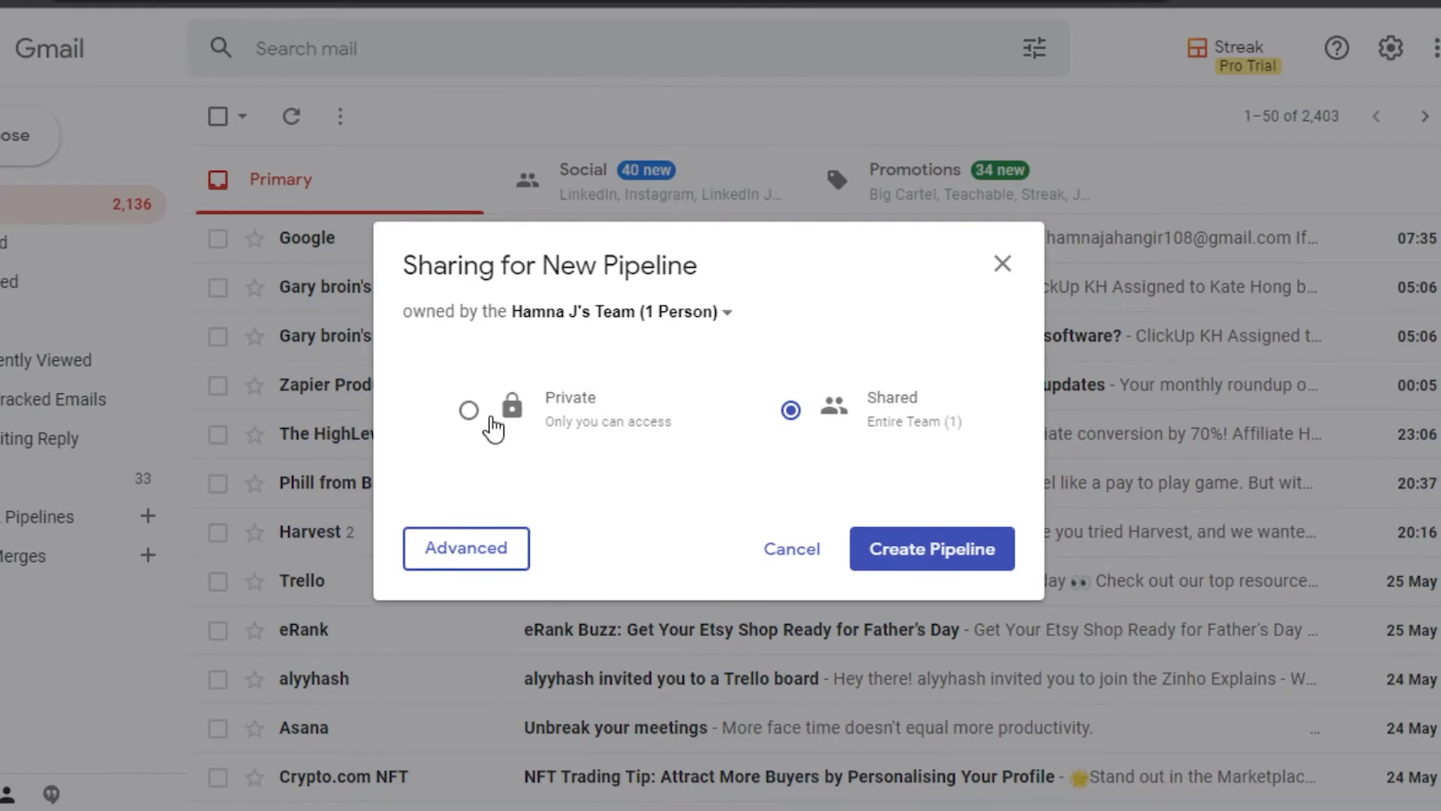
pyautogui.click(468, 411)
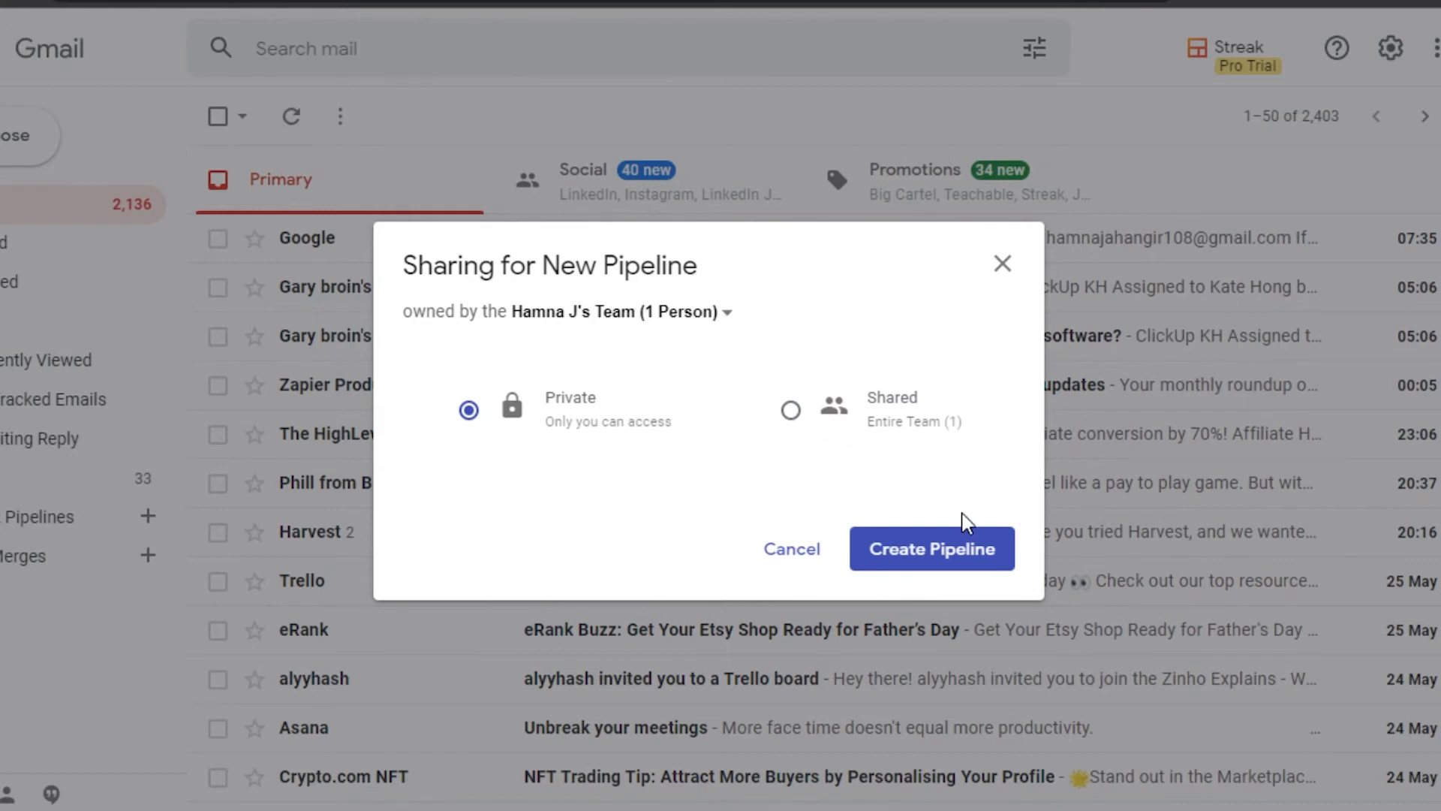
pyautogui.click(938, 552)
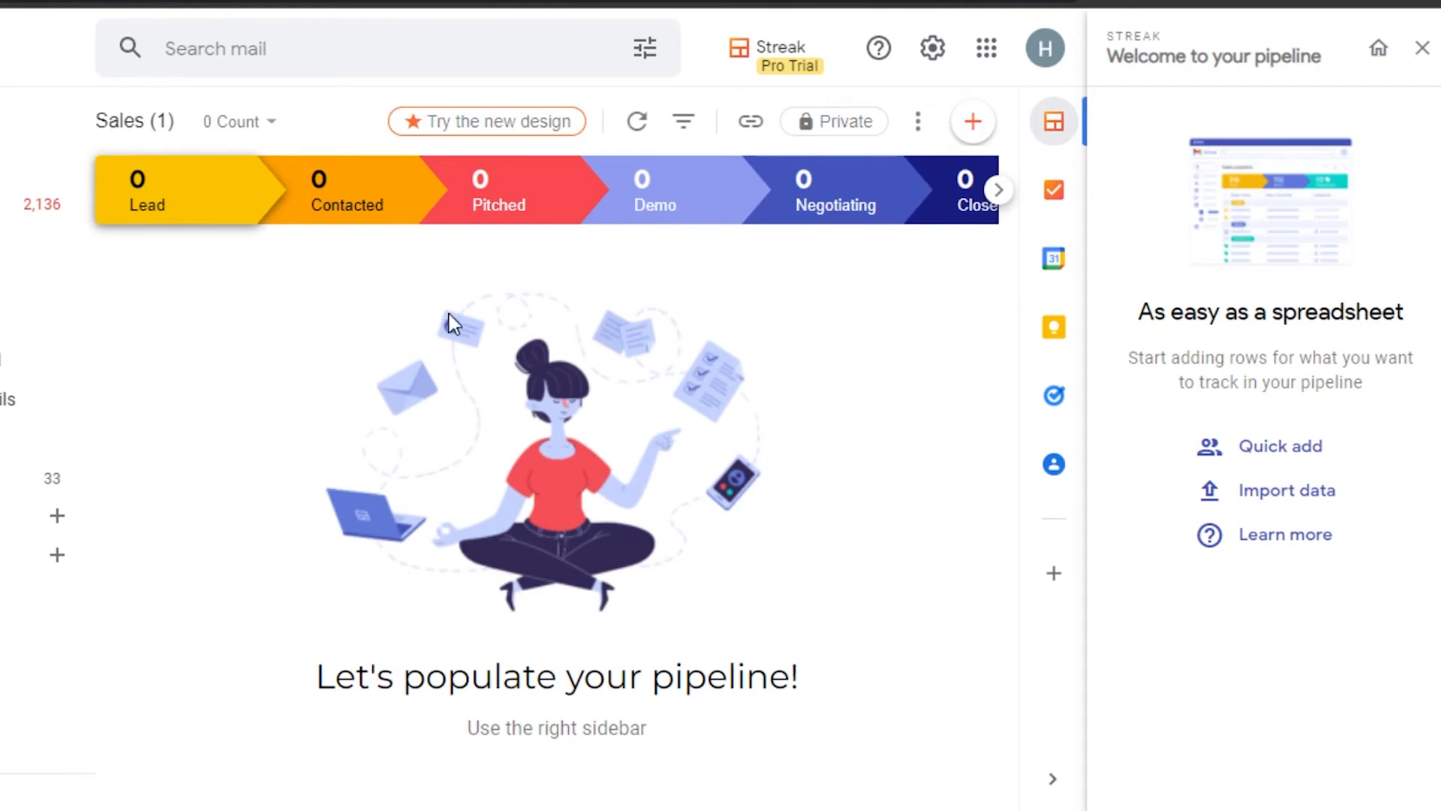
pyautogui.click(1390, 41)
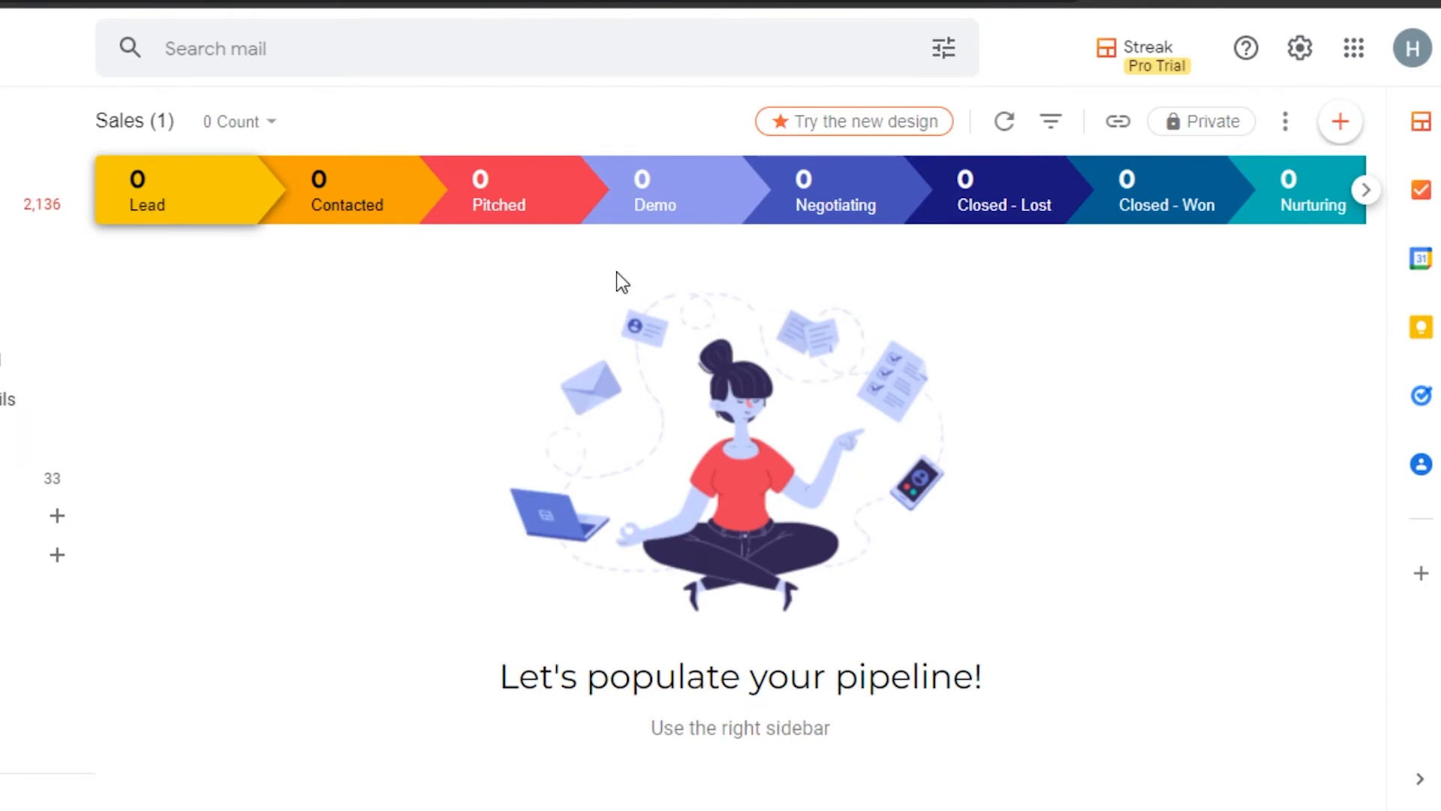
# Add a box named Task 1 to the Lead stage of the Sales pipeline
pyautogui.click(263, 192)
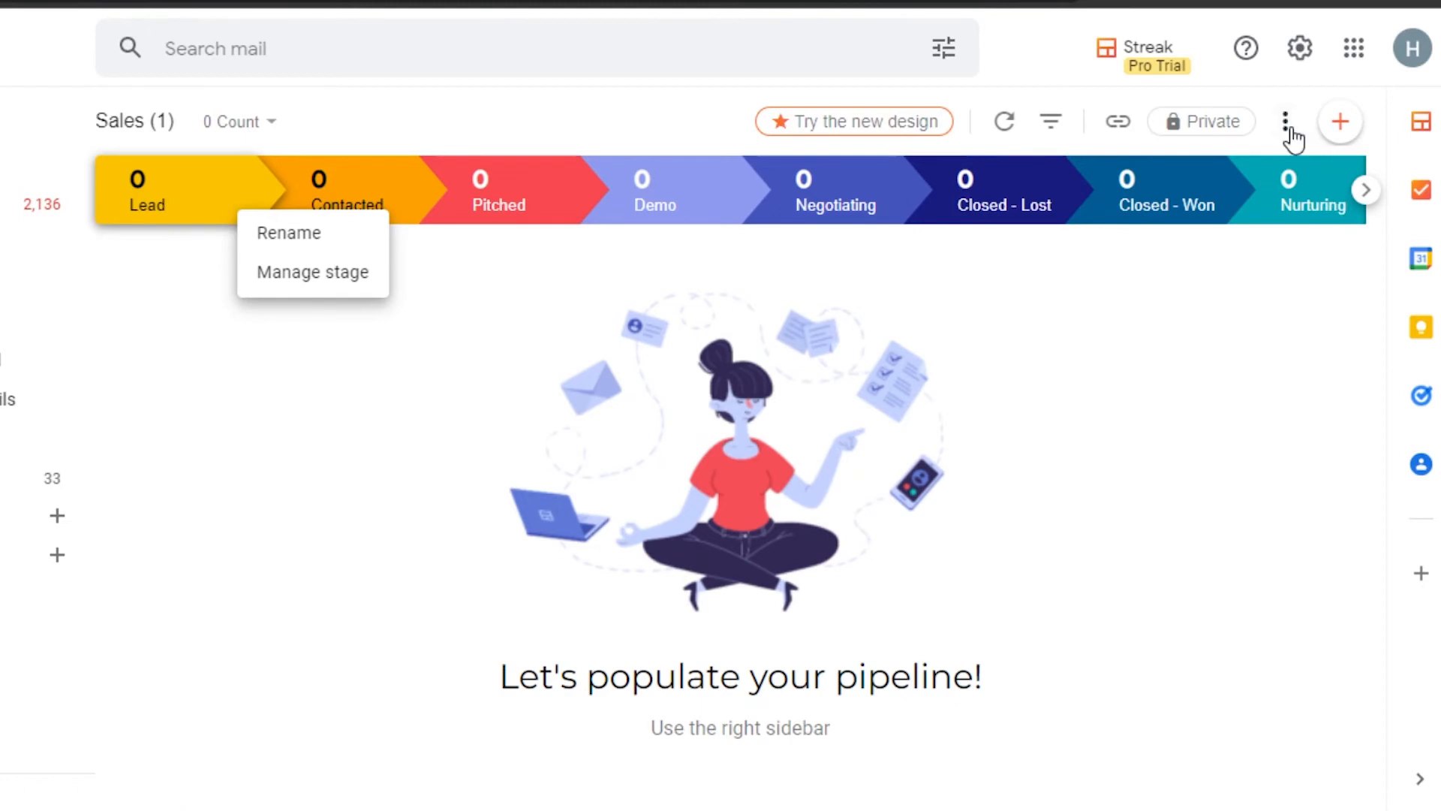
pyautogui.click(1342, 123)
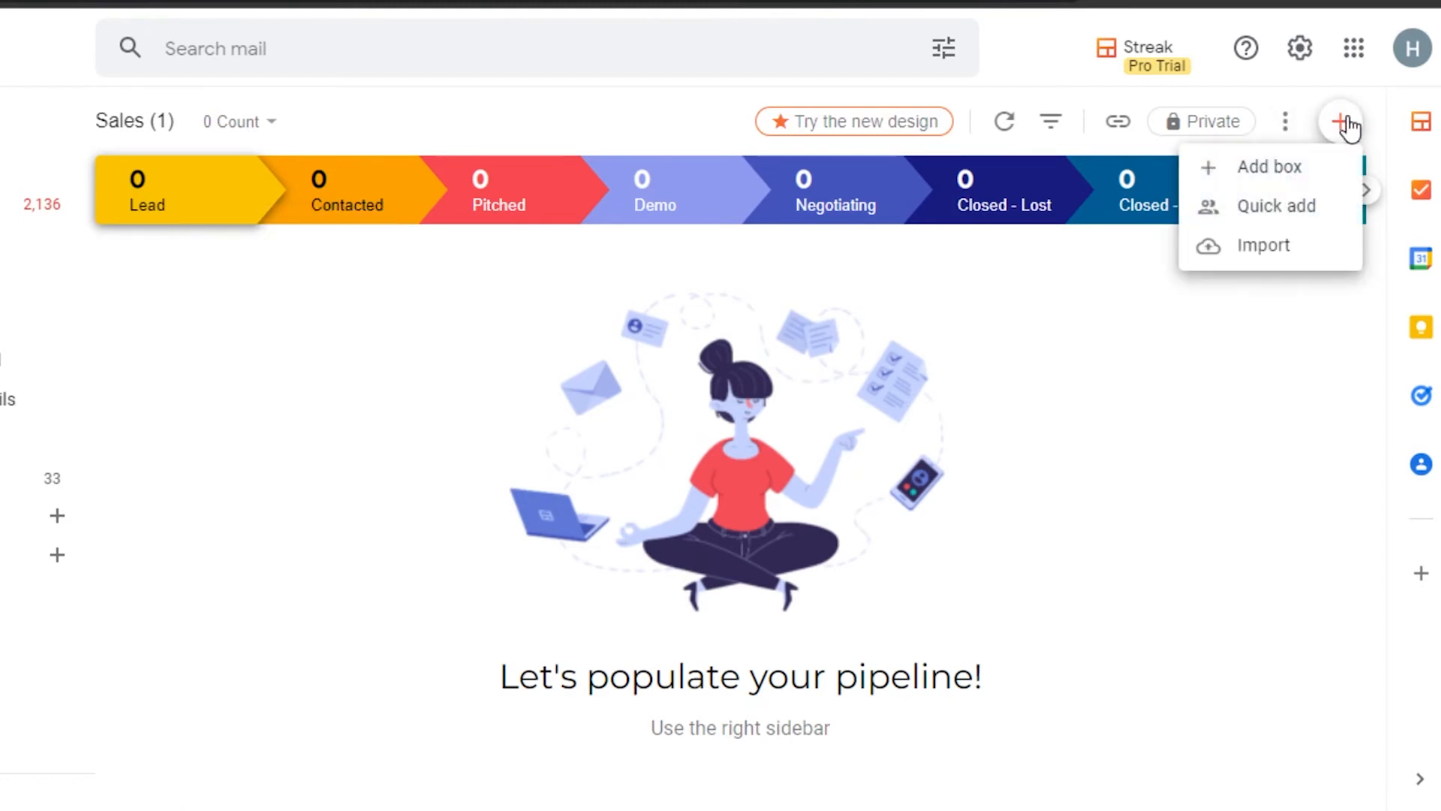
pyautogui.click(1267, 172)
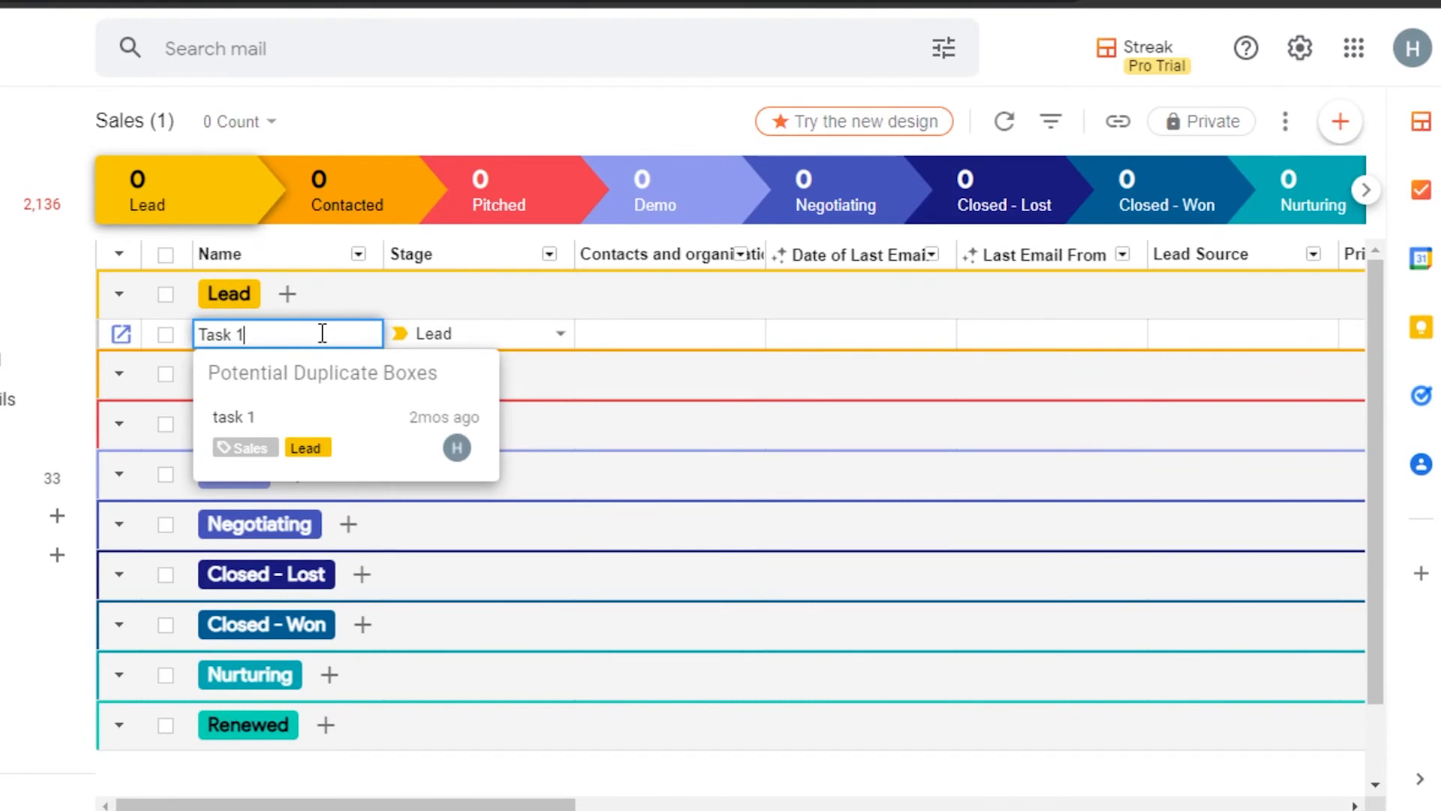
pyautogui.press('Return')
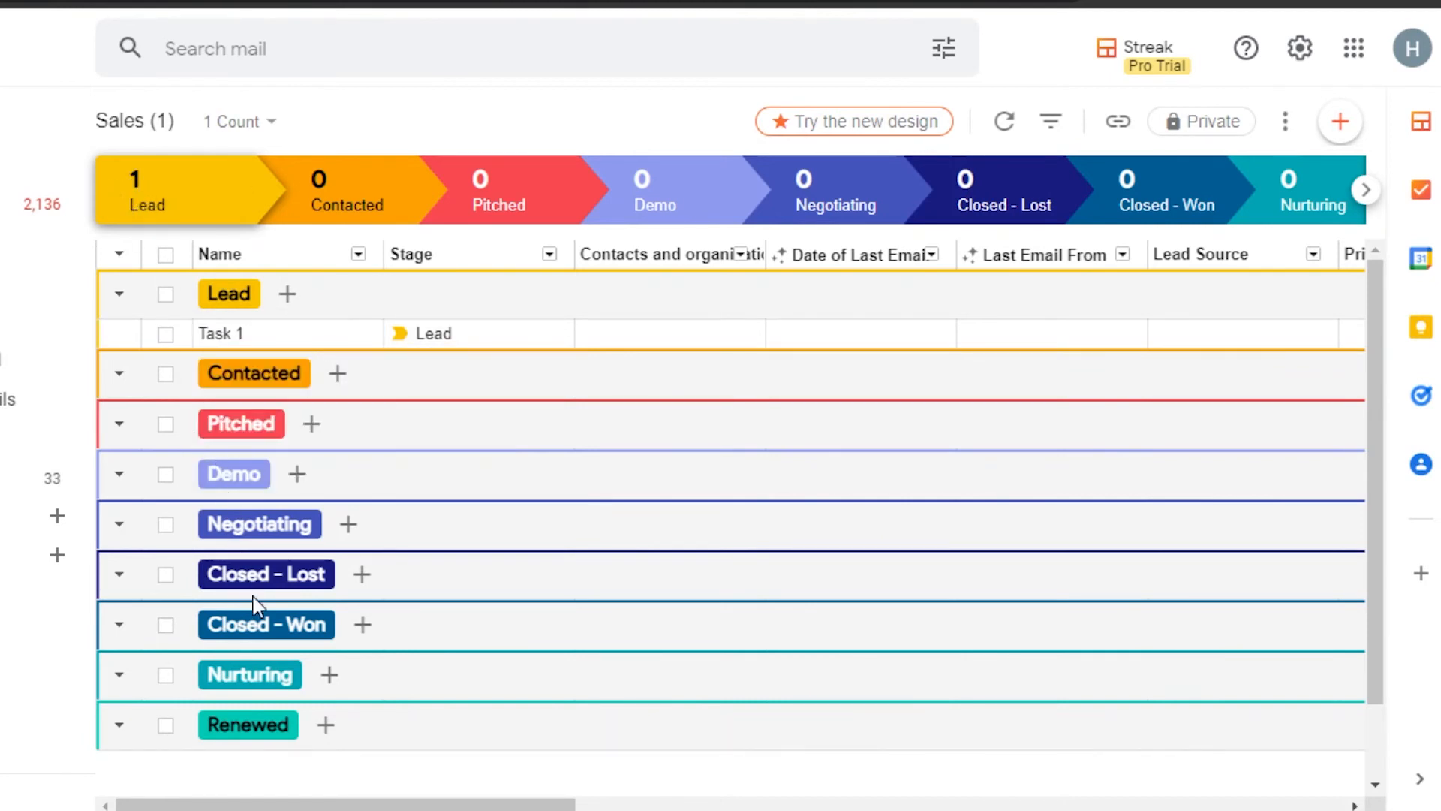
# Add two boxes named task 2 and task 3 to the Closed - Won stage
pyautogui.click(363, 625)
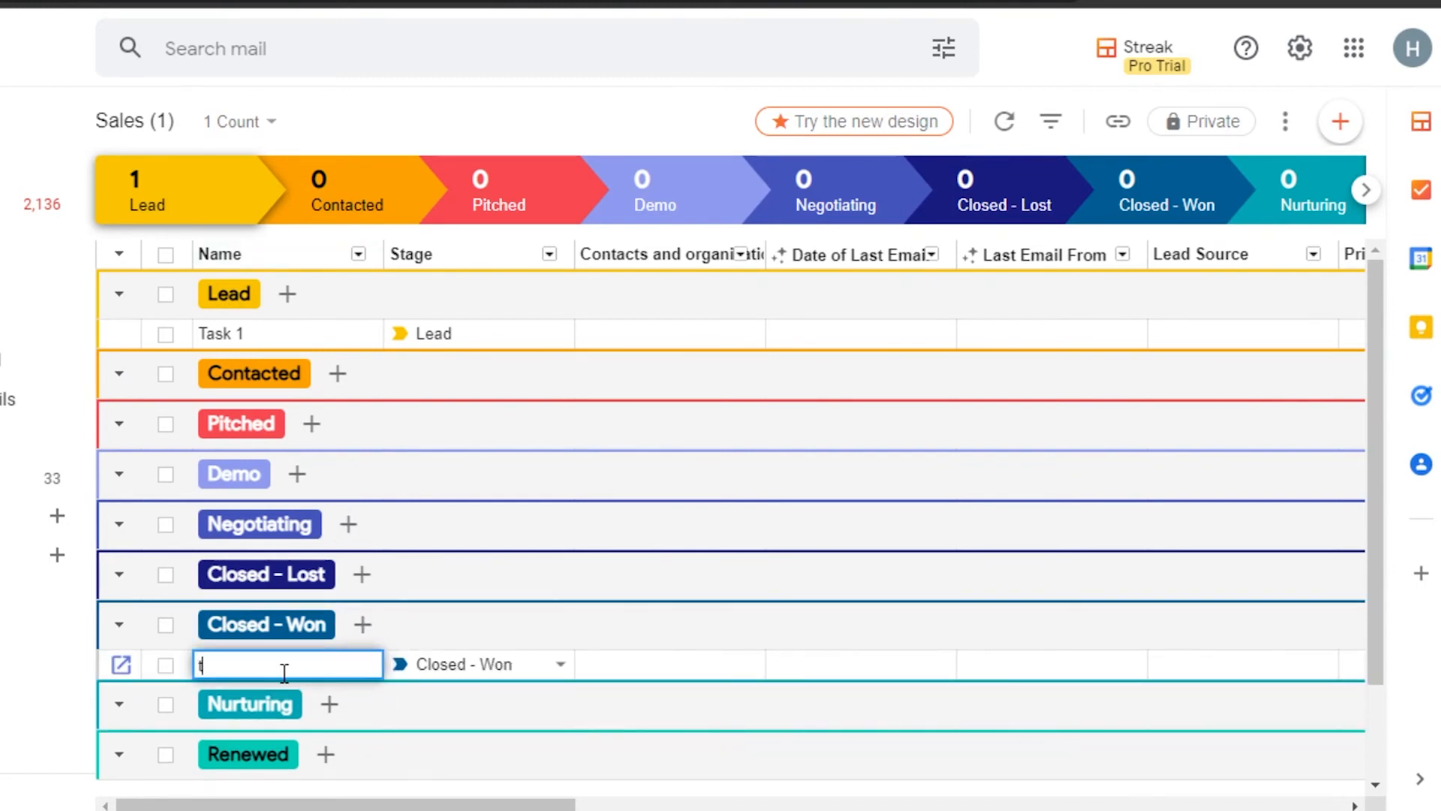
pyautogui.write('task 2')
pyautogui.click(363, 624)
pyautogui.write('t')
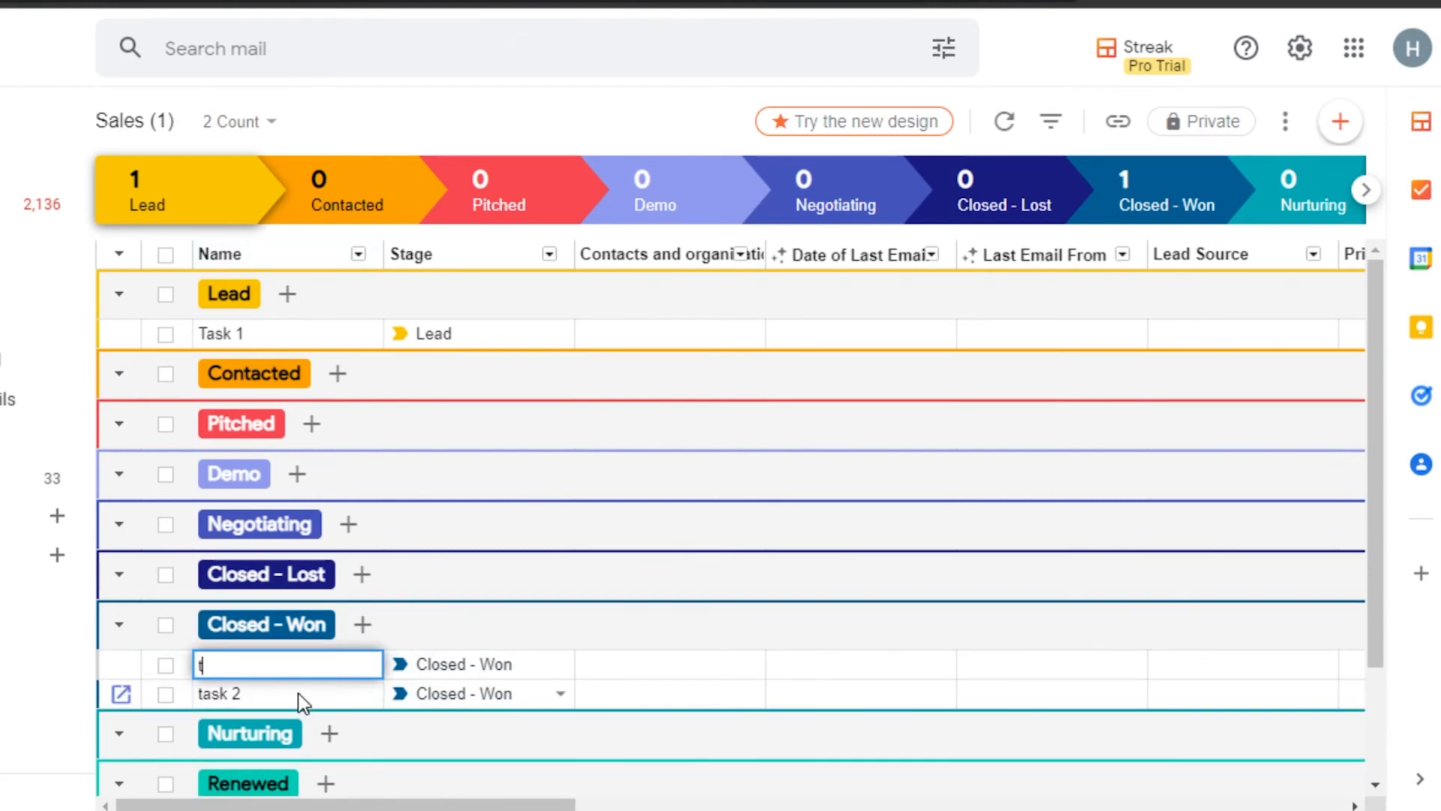
pyautogui.write('ask 3')
pyautogui.press('Return')
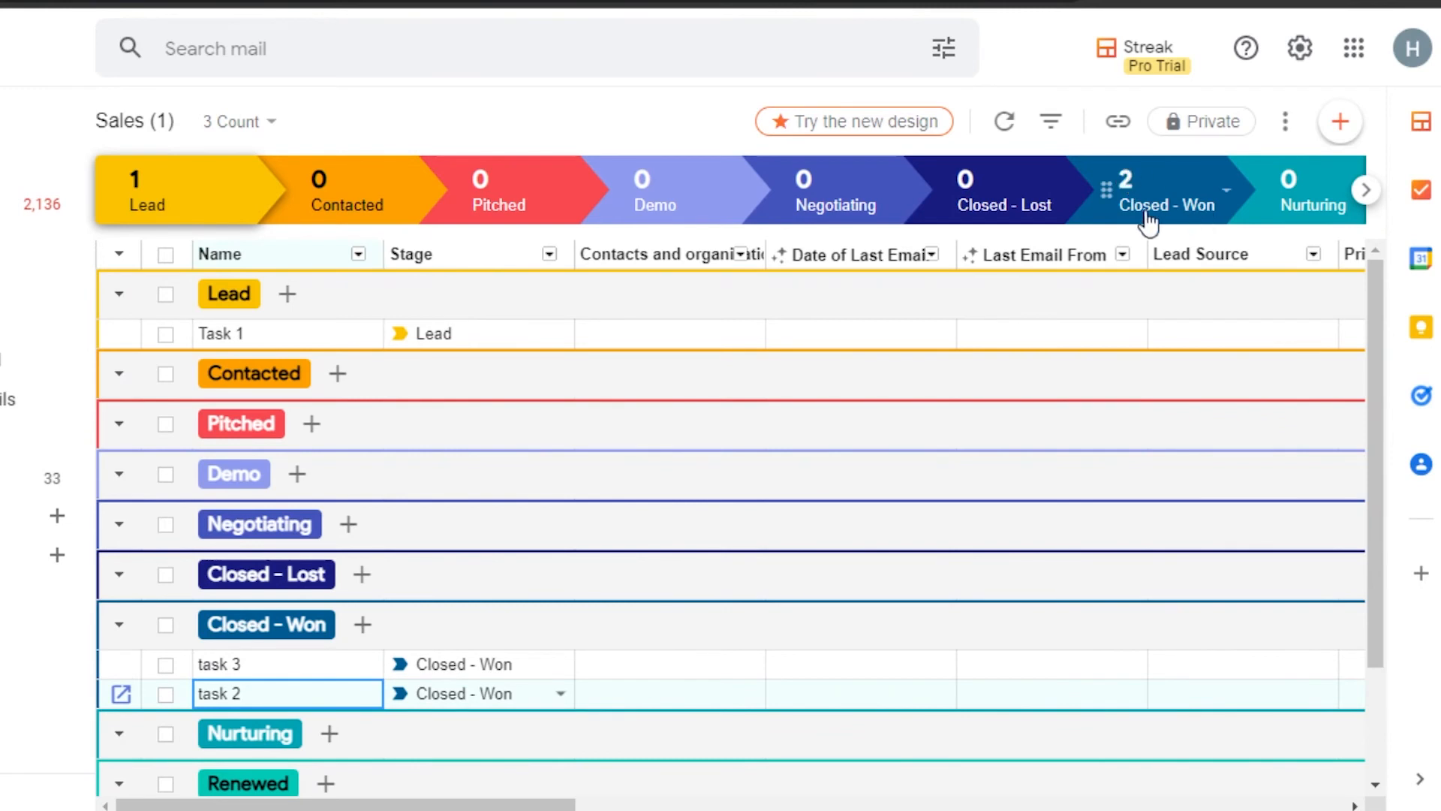
# Add a box named task 4 to the Pitched stage of the Sales pipeline
pyautogui.click(312, 425)
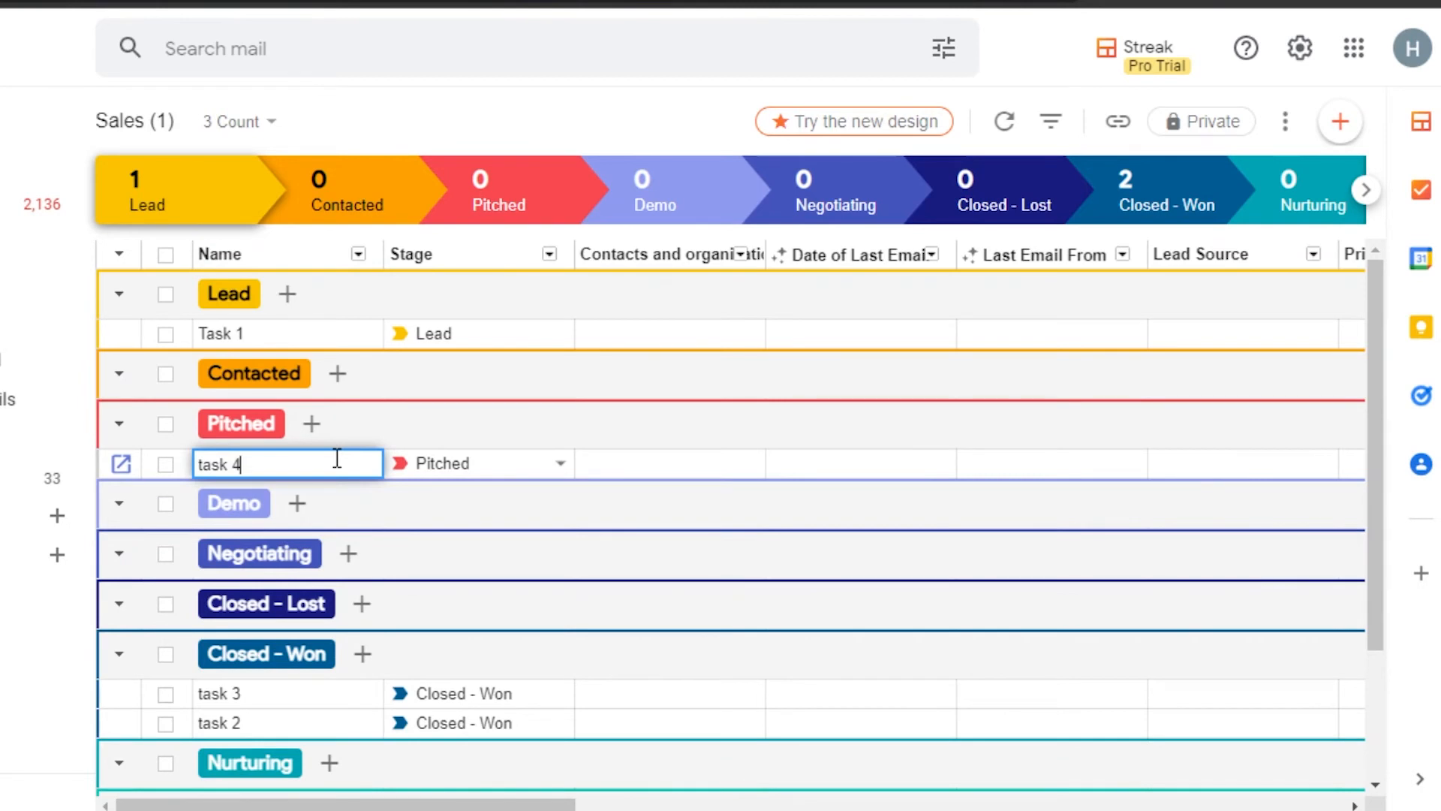
pyautogui.press('Return')
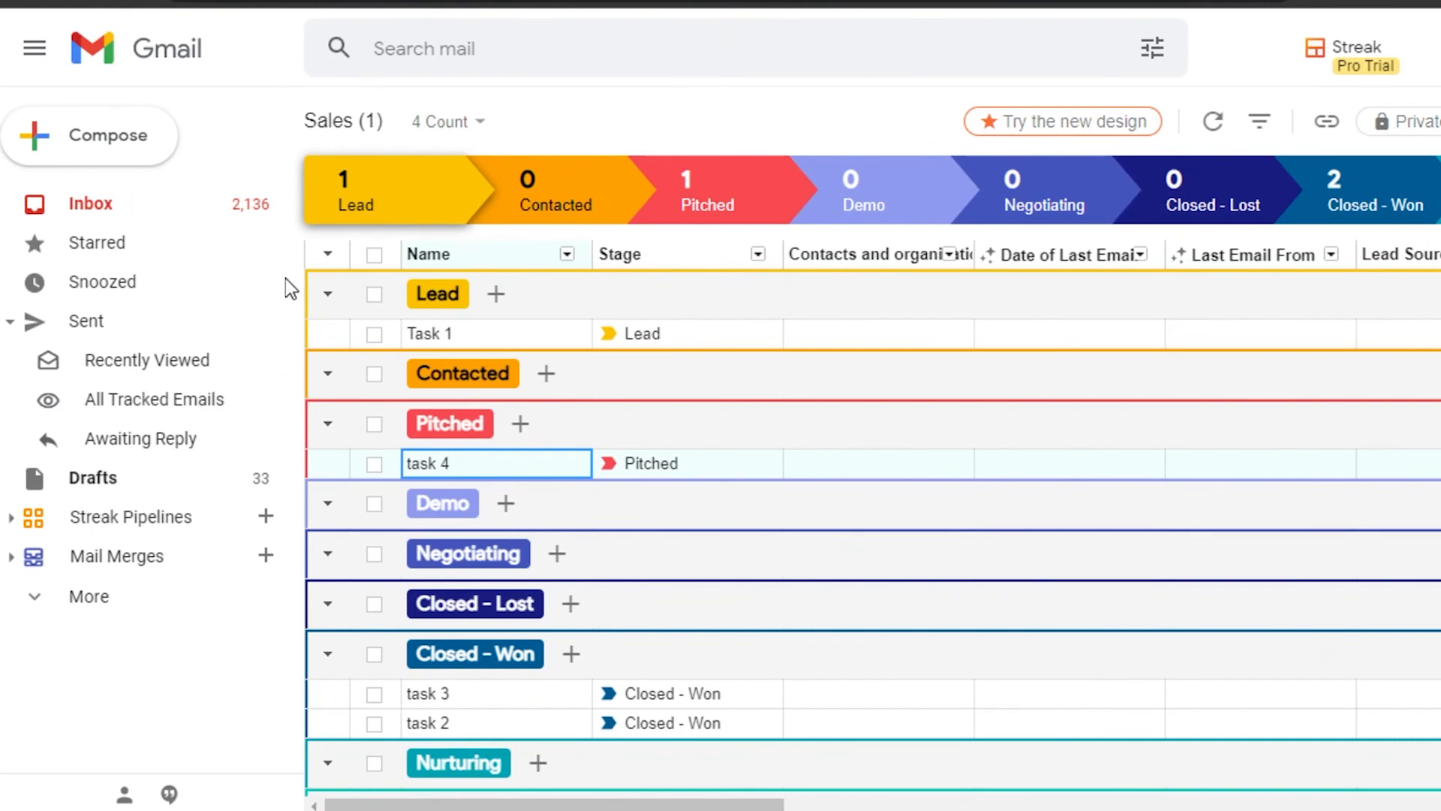
# Expand the additional mail folders and the Mail Merges group, and start a new mail merge message
pyautogui.click(70, 597)
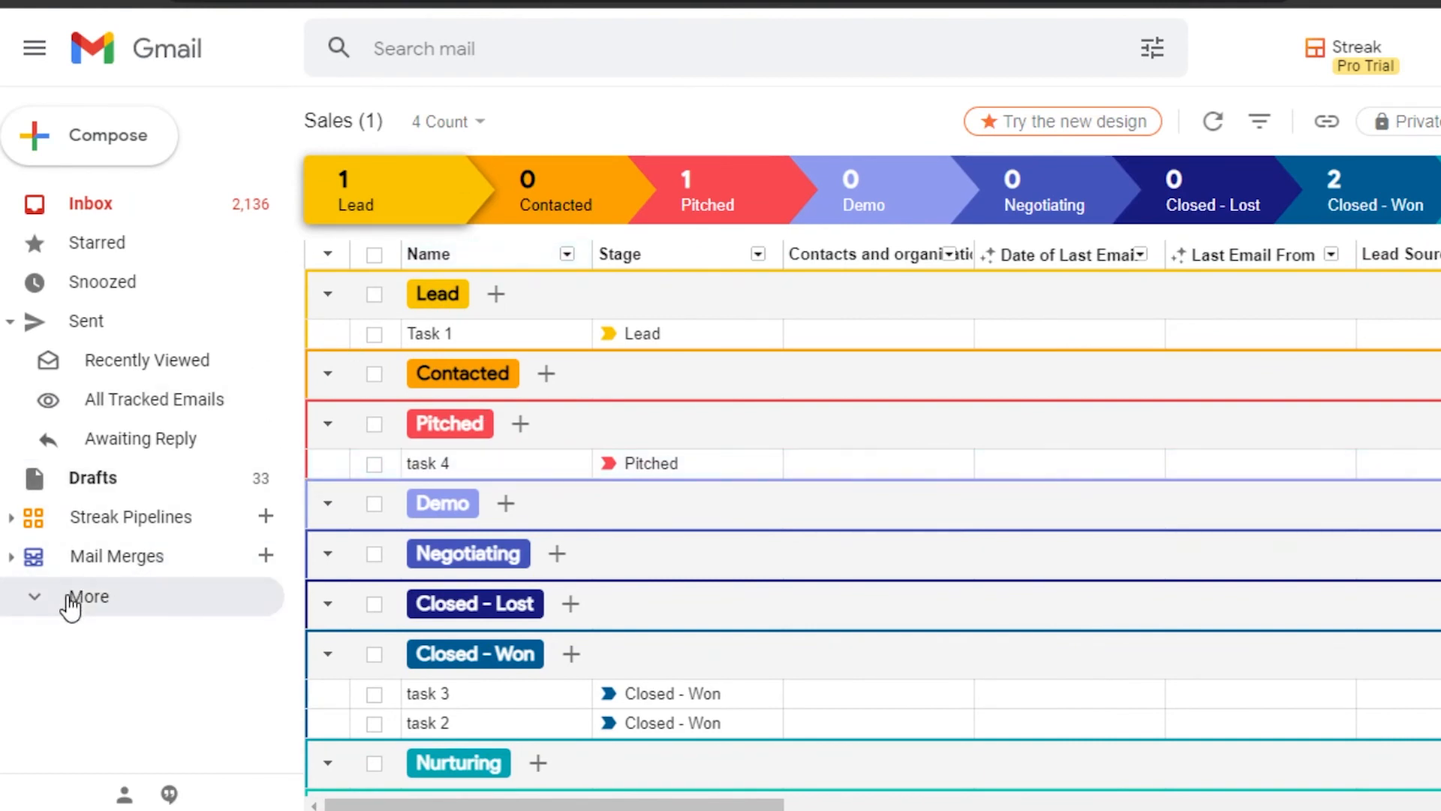
pyautogui.click(201, 559)
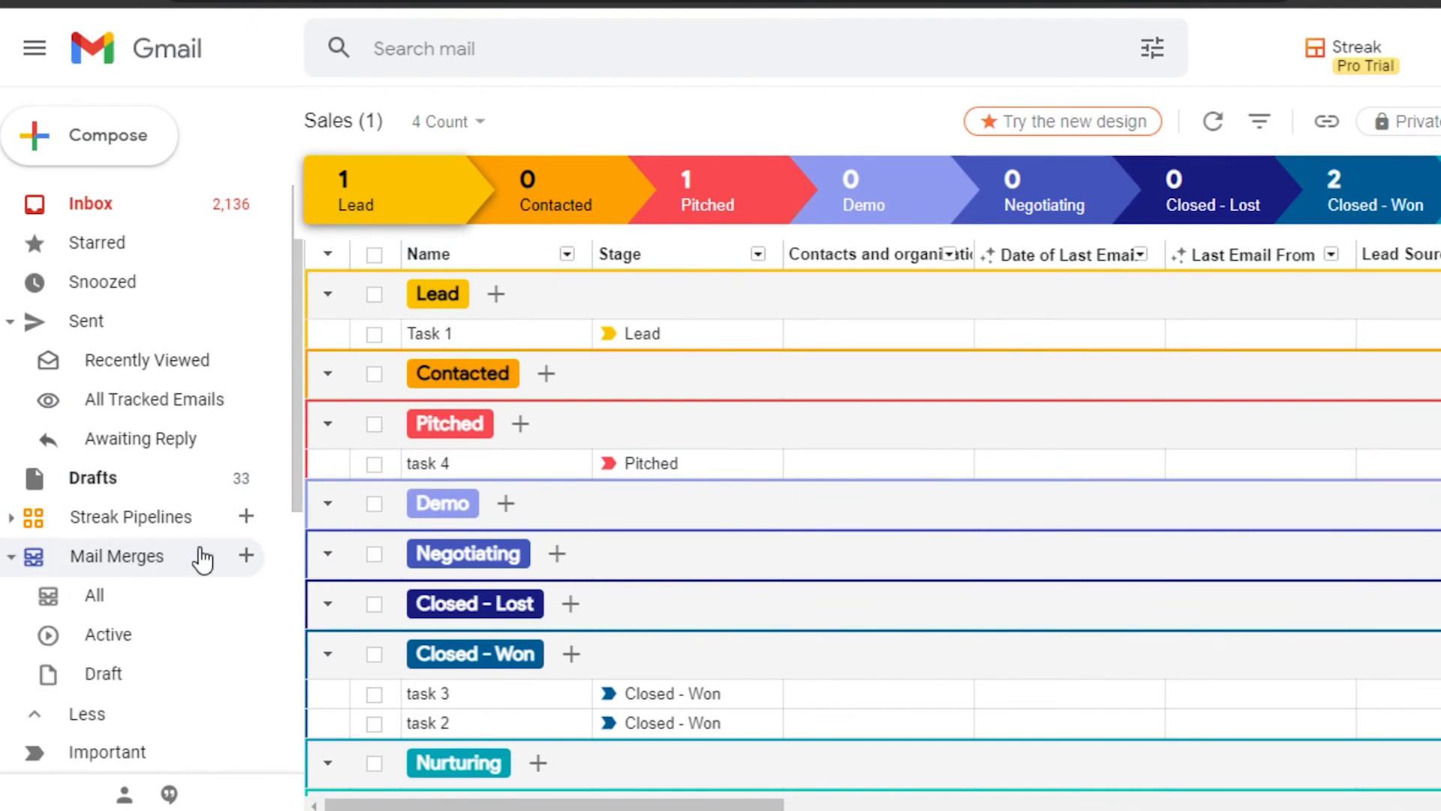
pyautogui.click(246, 555)
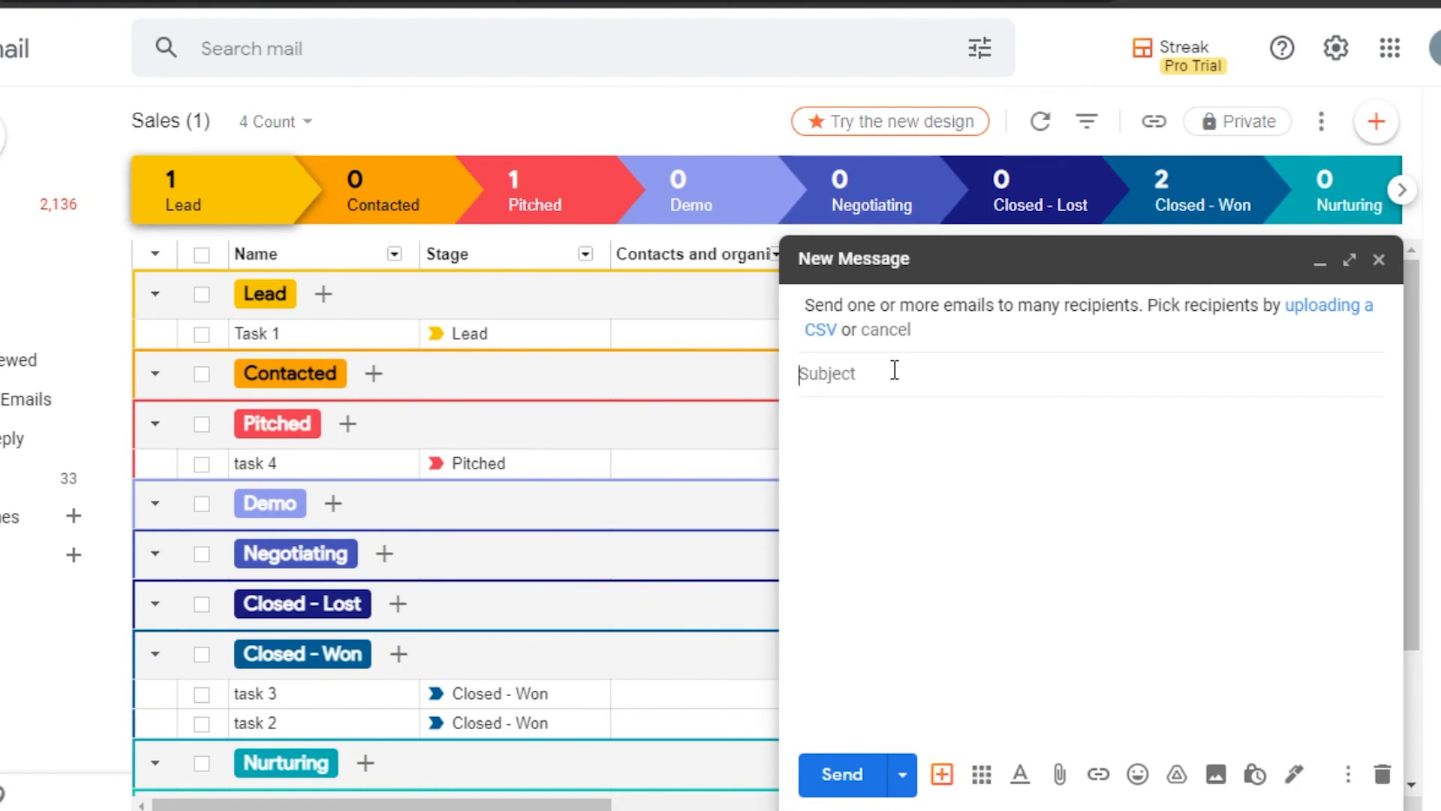
# Attach the mail merge message to a new unnamed Streak box in the Sales (1) pipeline
pyautogui.click(943, 776)
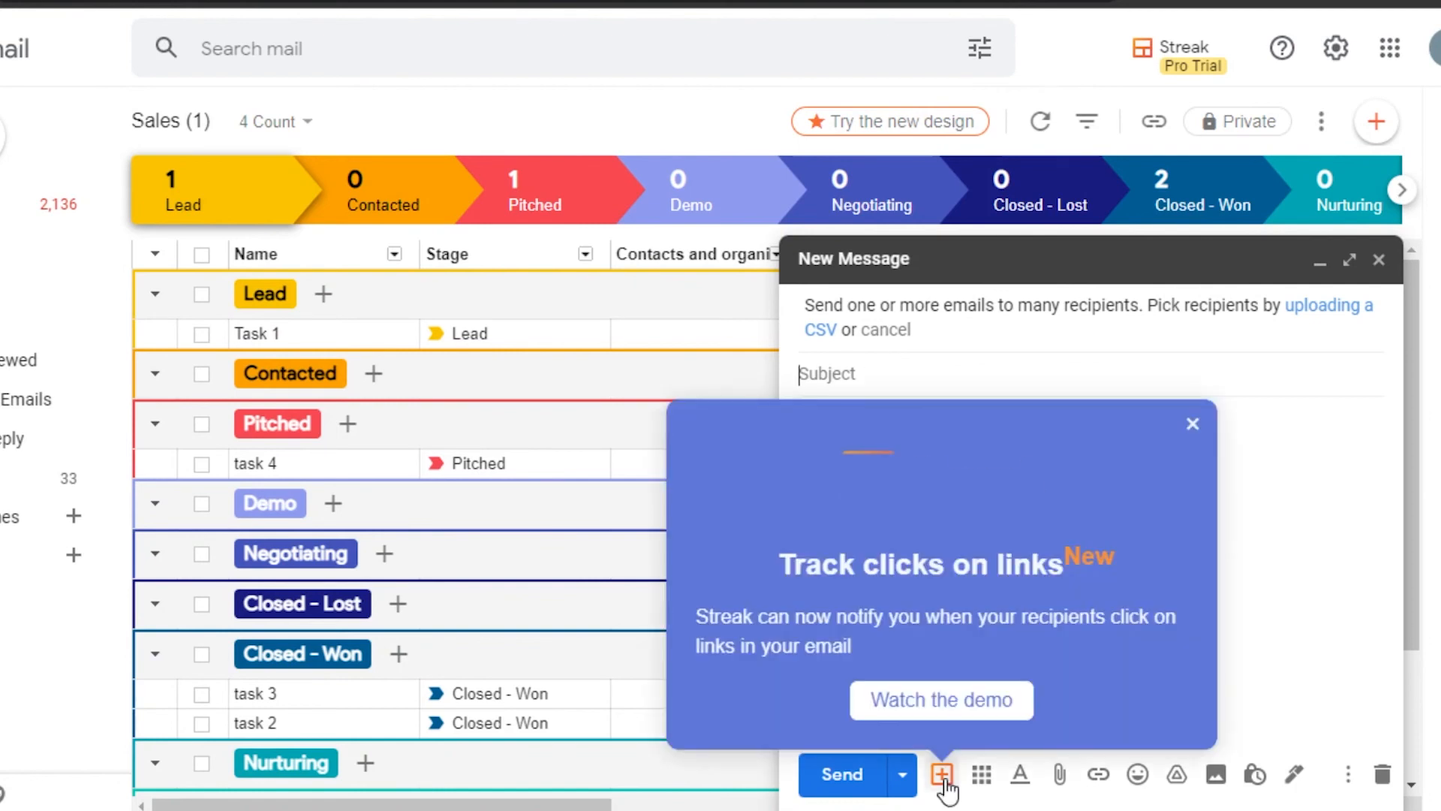
pyautogui.click(943, 775)
pyautogui.click(943, 774)
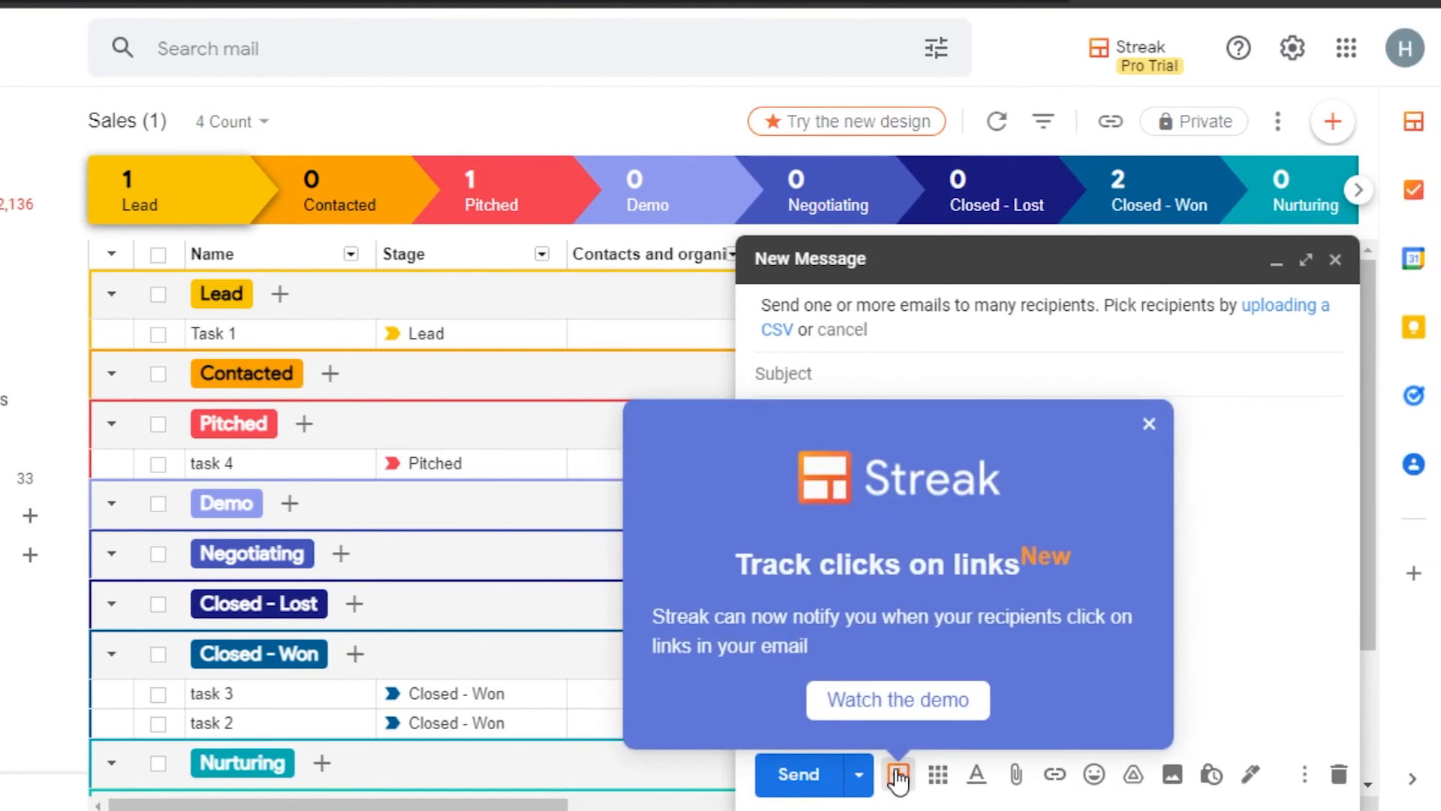
pyautogui.click(897, 773)
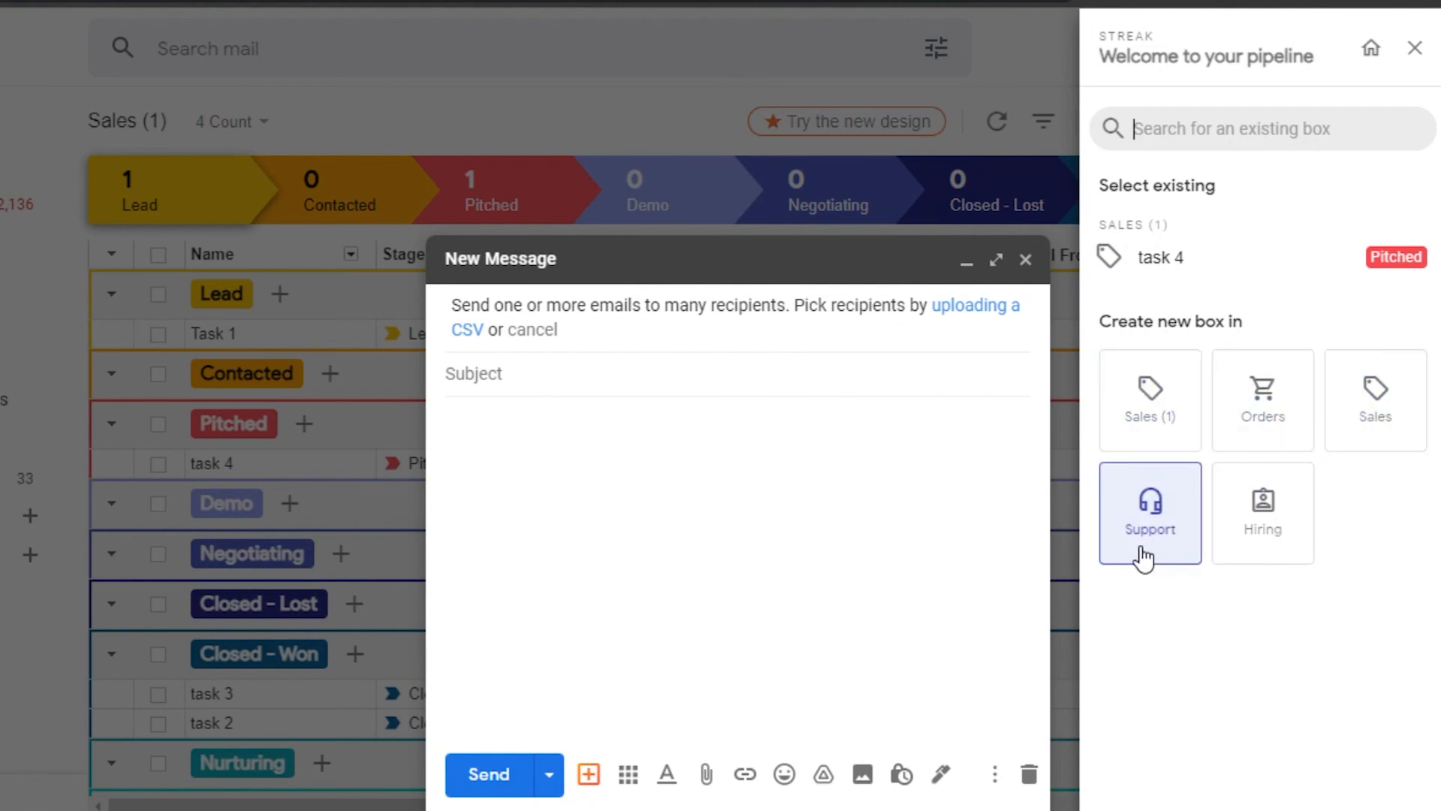
pyautogui.click(1252, 518)
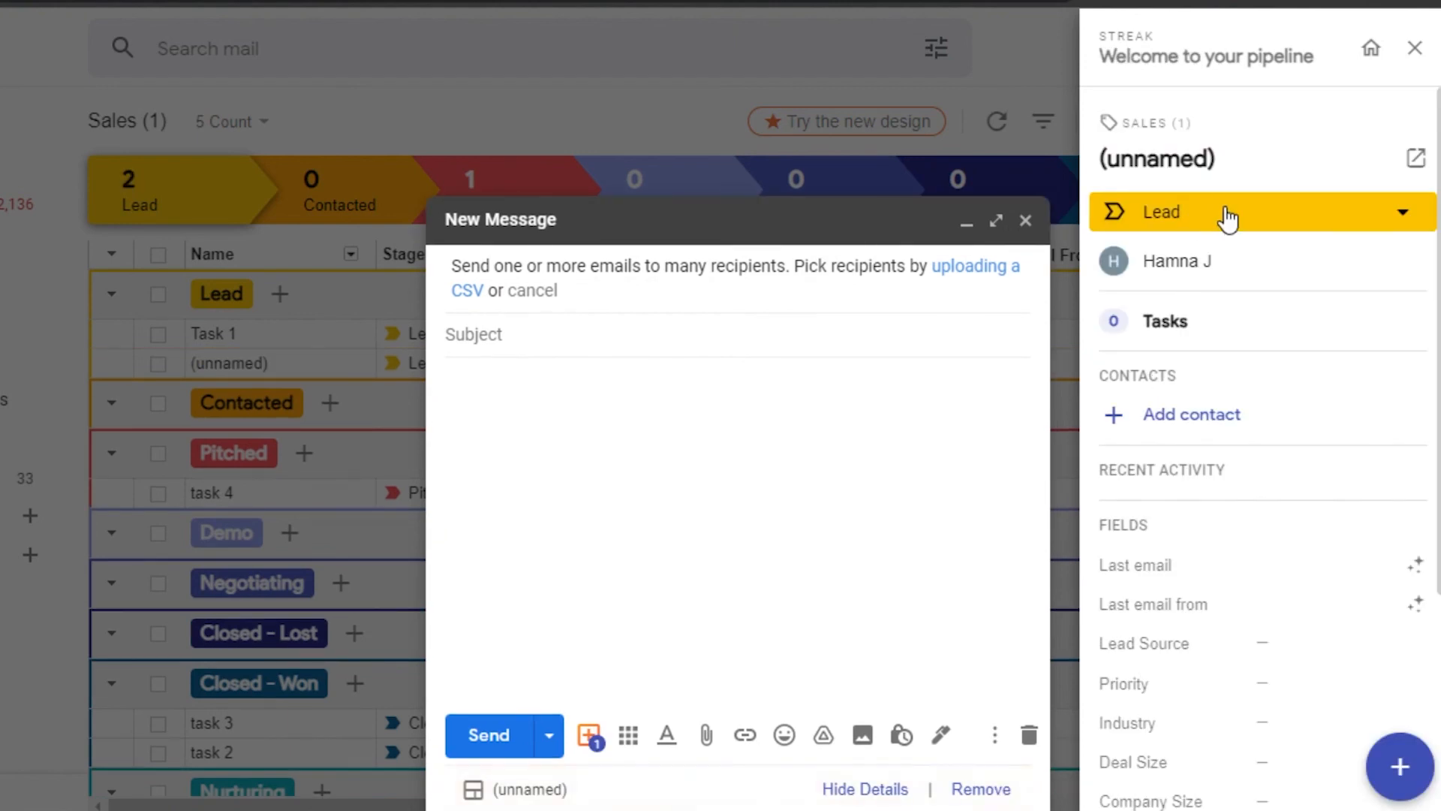
# Examine the unnamed box's stage, assignee, contacts, fields and addable item types, and close its details and the draft message
pyautogui.click(1282, 216)
pyautogui.click(1200, 259)
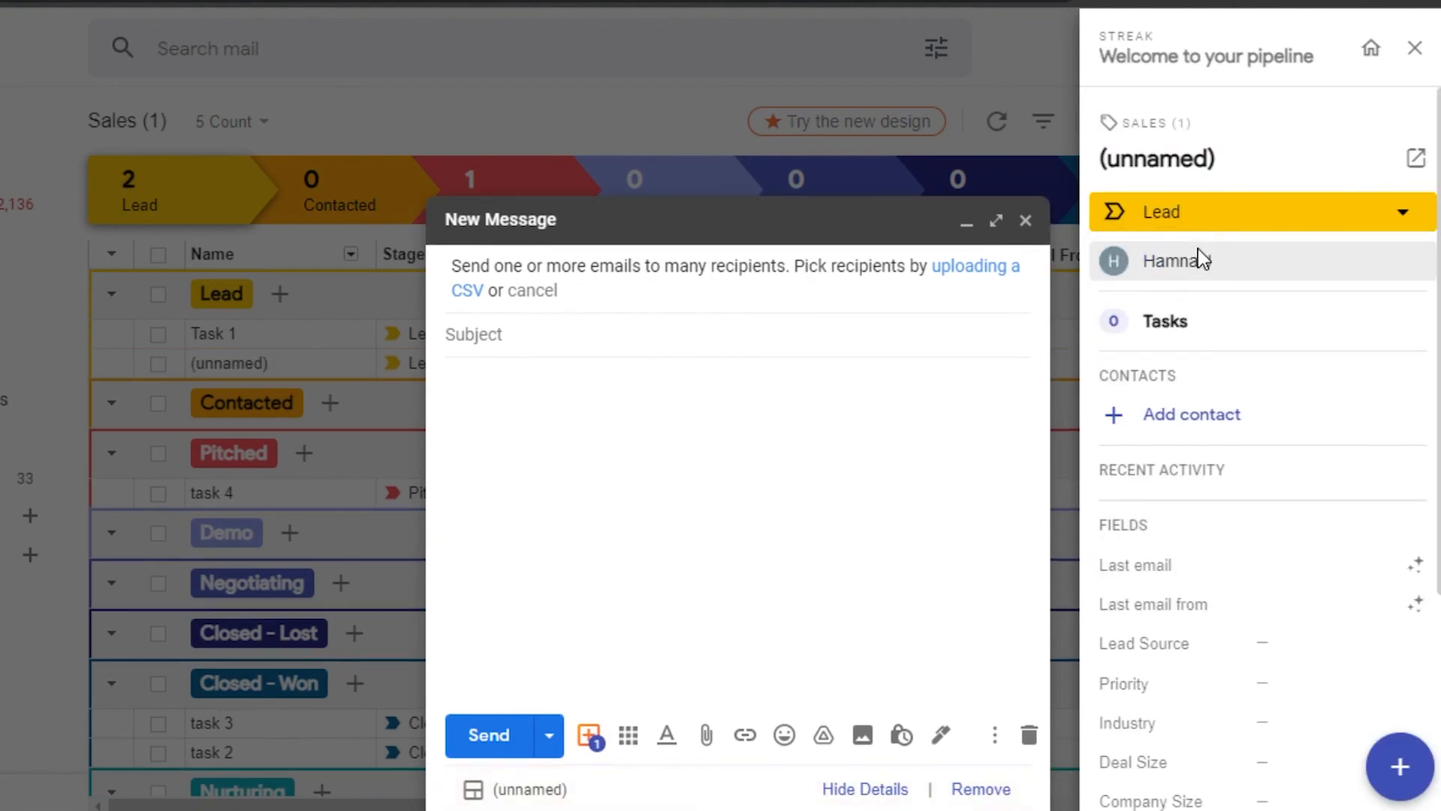
pyautogui.click(1137, 422)
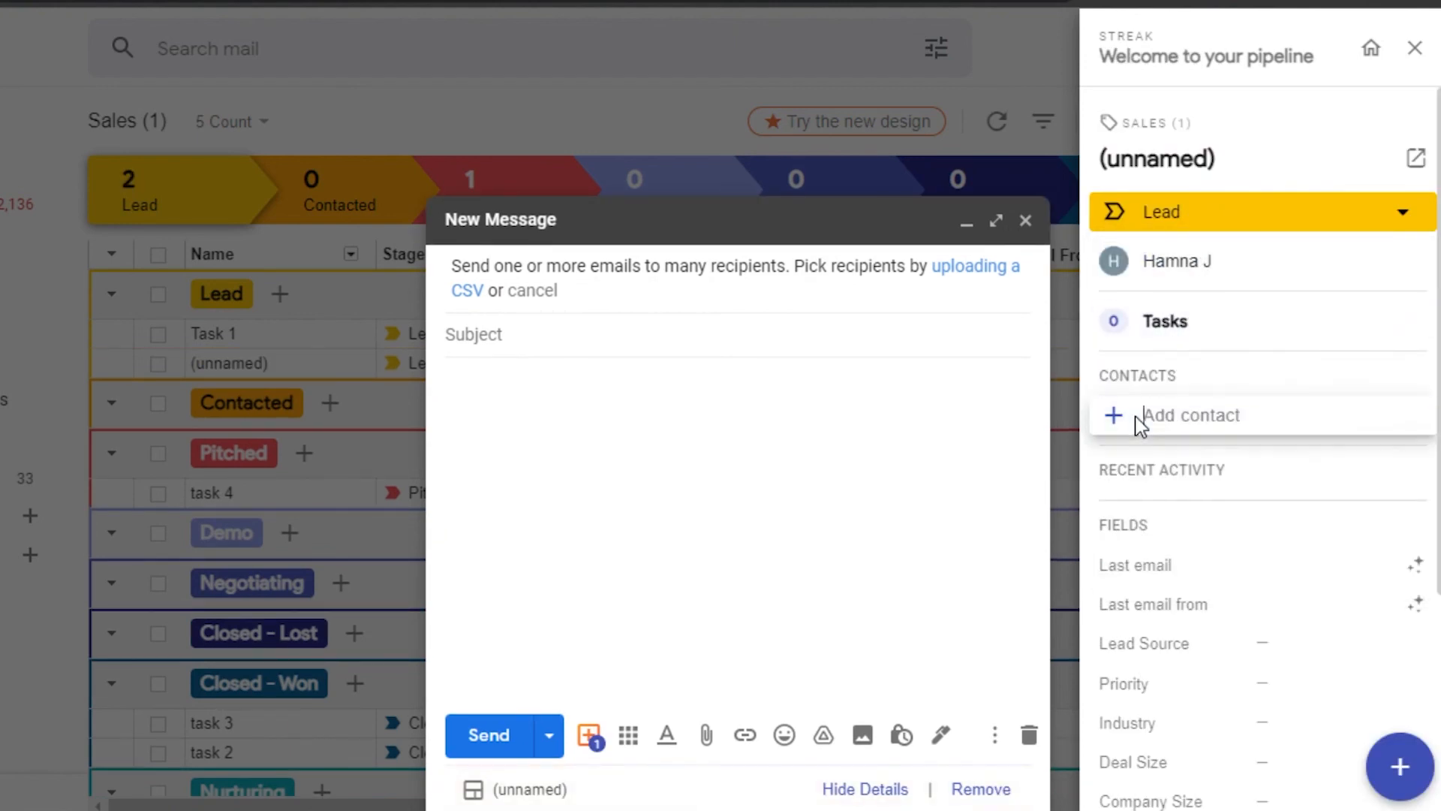
pyautogui.scroll(-4, 1400, 506)
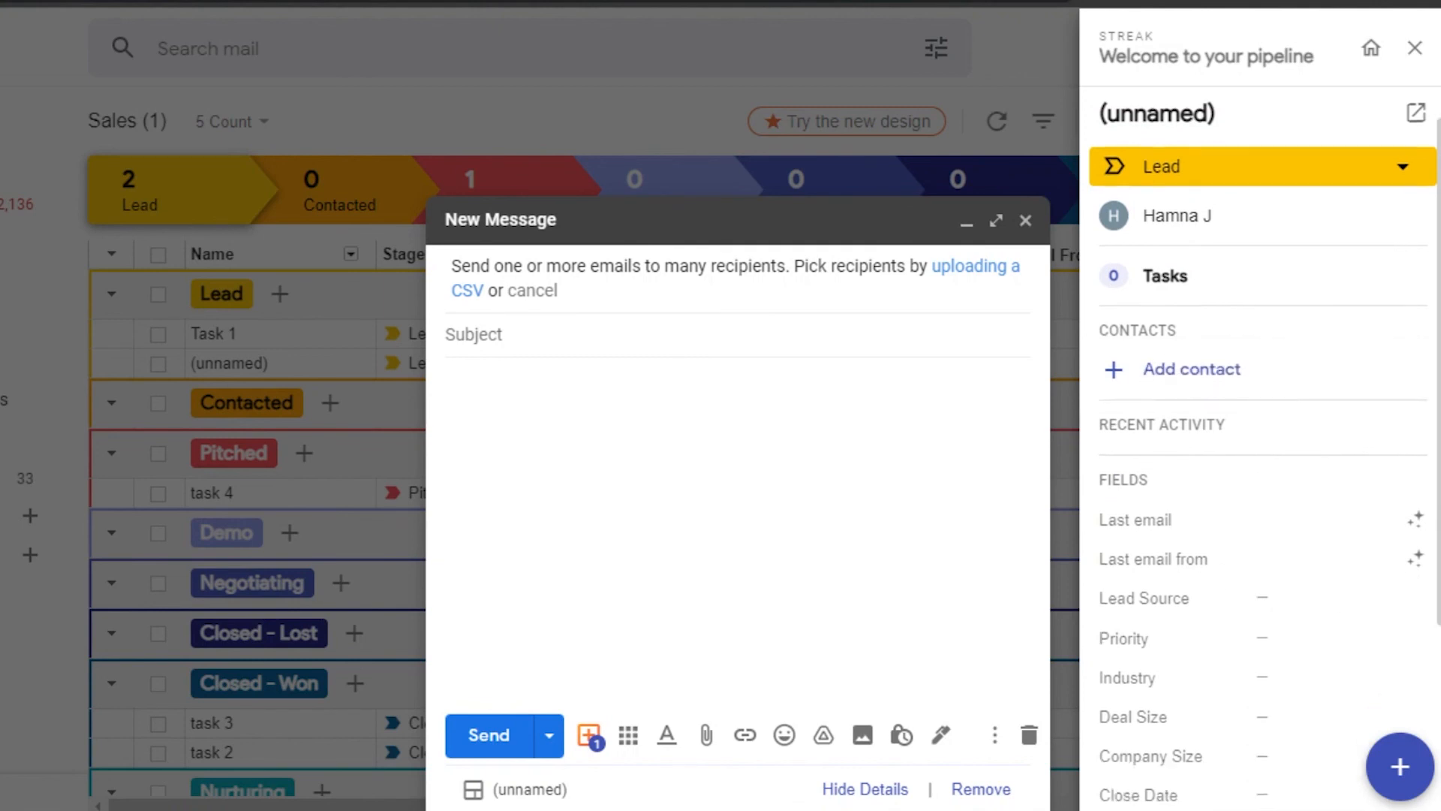
pyautogui.scroll(4, 1399, 505)
pyautogui.scroll(-4, 1329, 222)
pyautogui.scroll(4, 1328, 221)
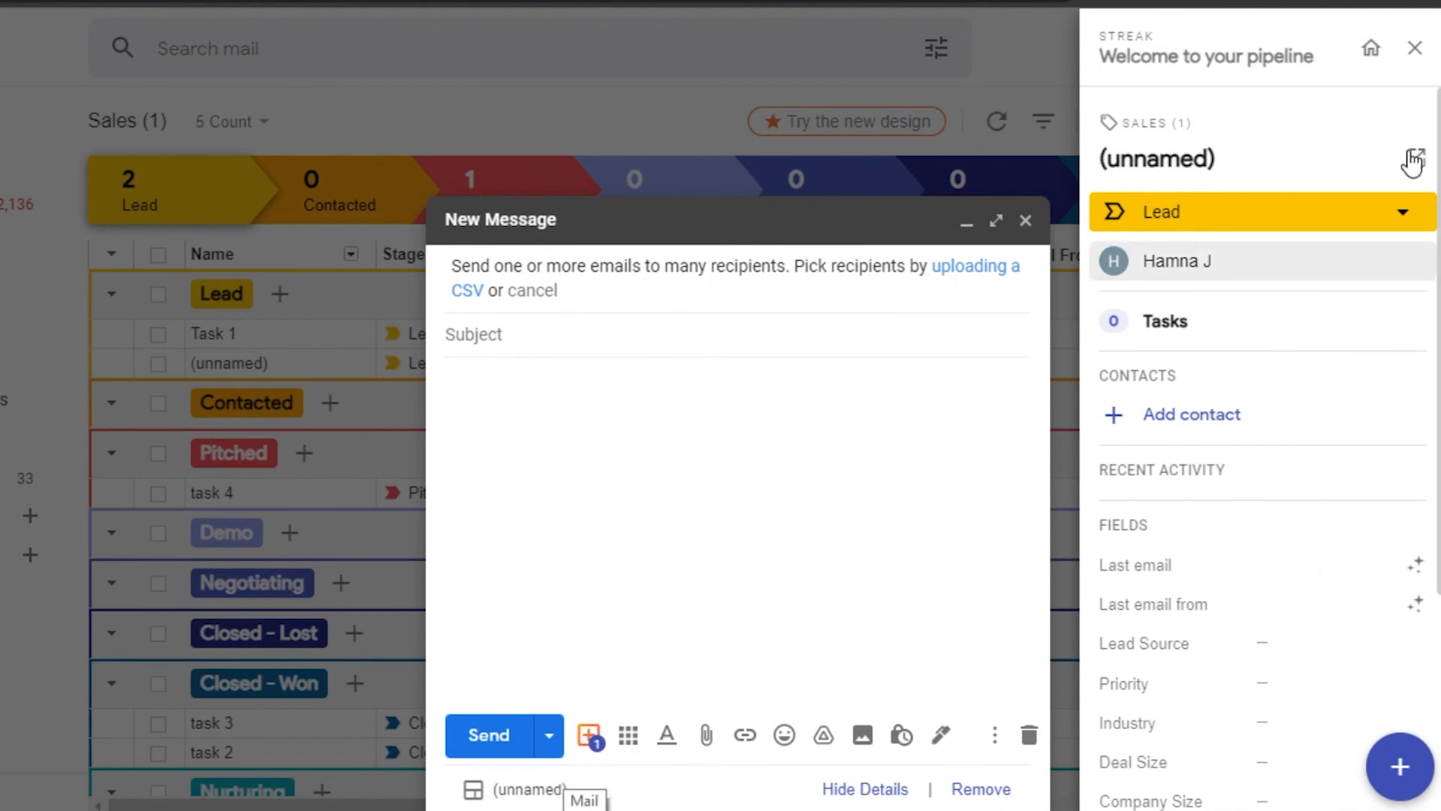
pyautogui.moveTo(1398, 784)
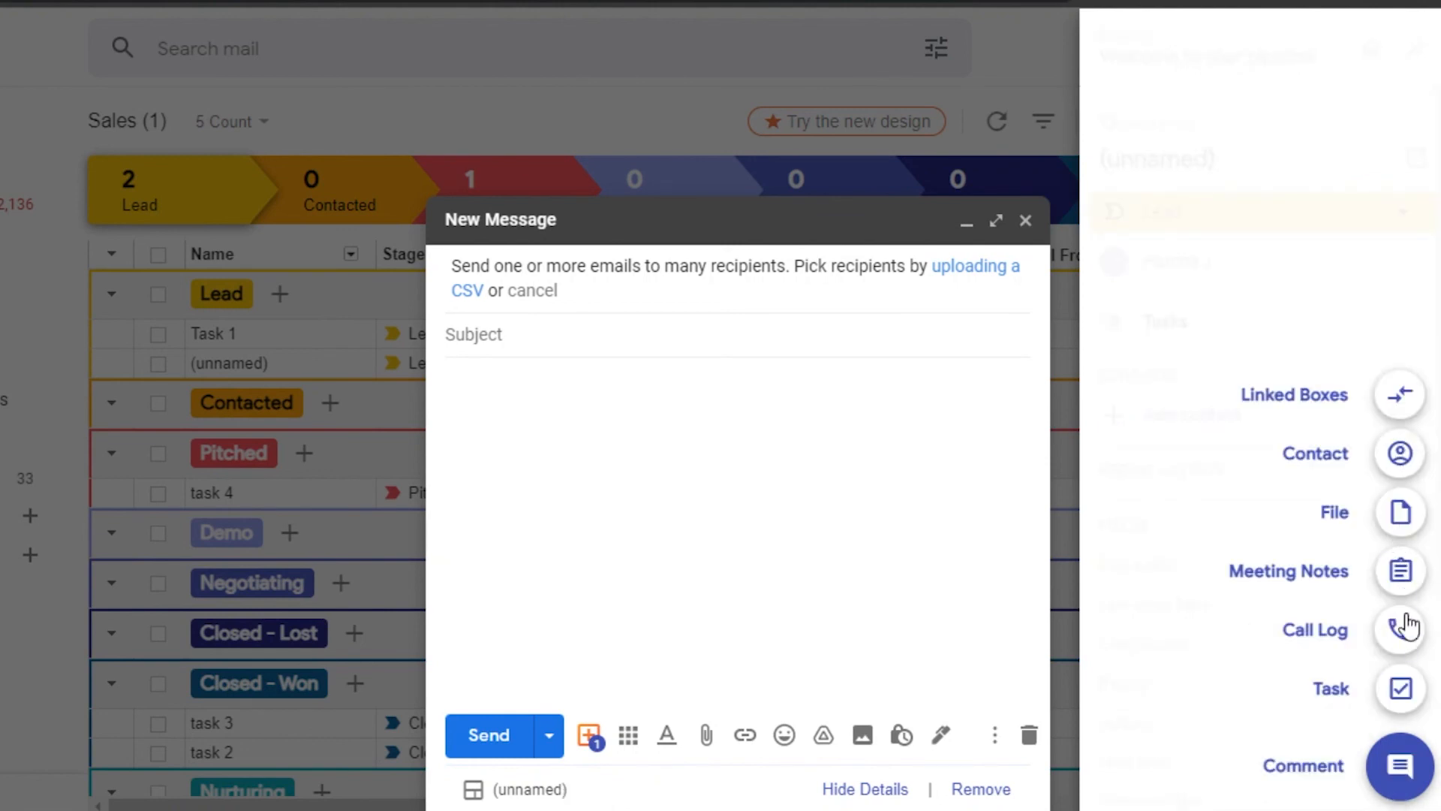
pyautogui.click(1406, 54)
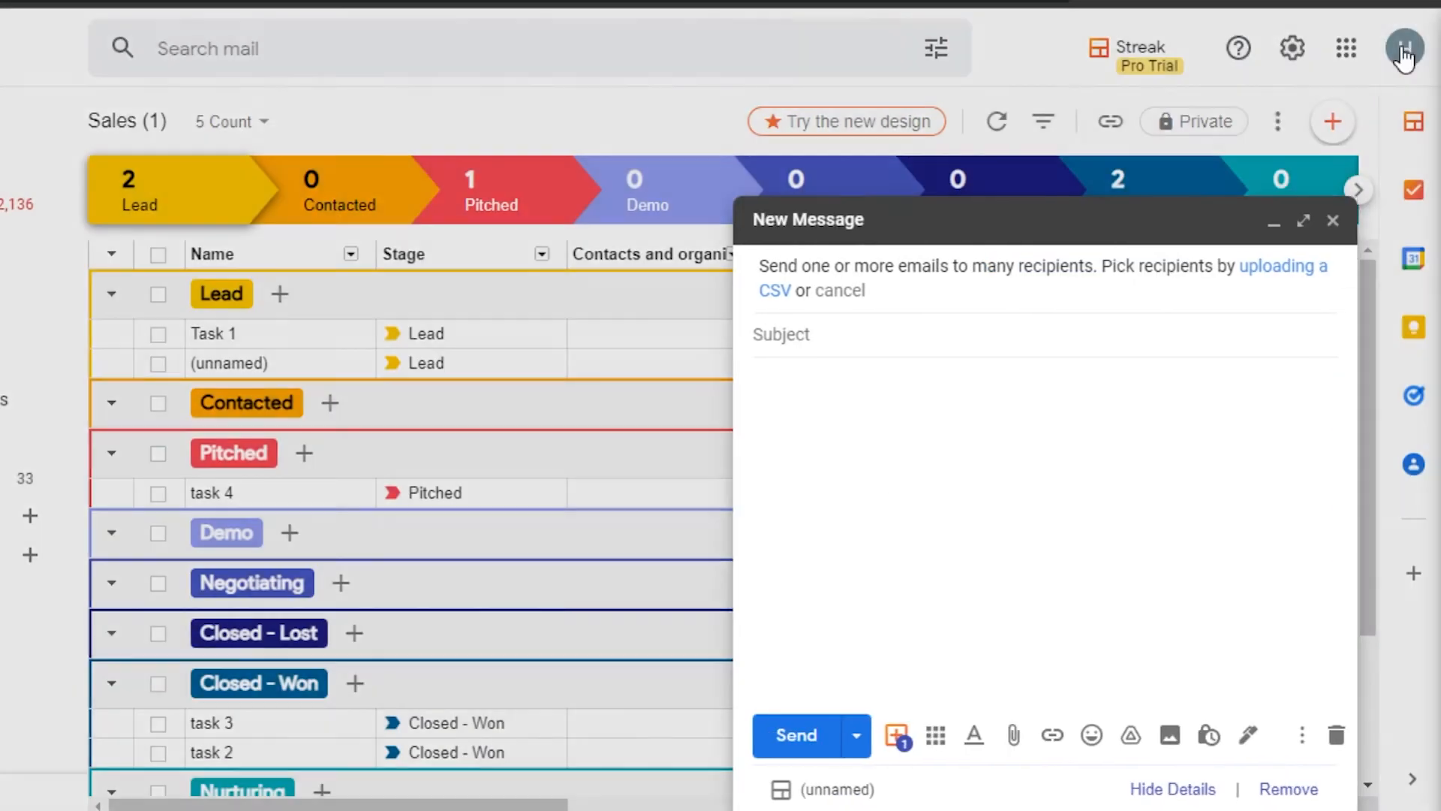
pyautogui.click(1333, 219)
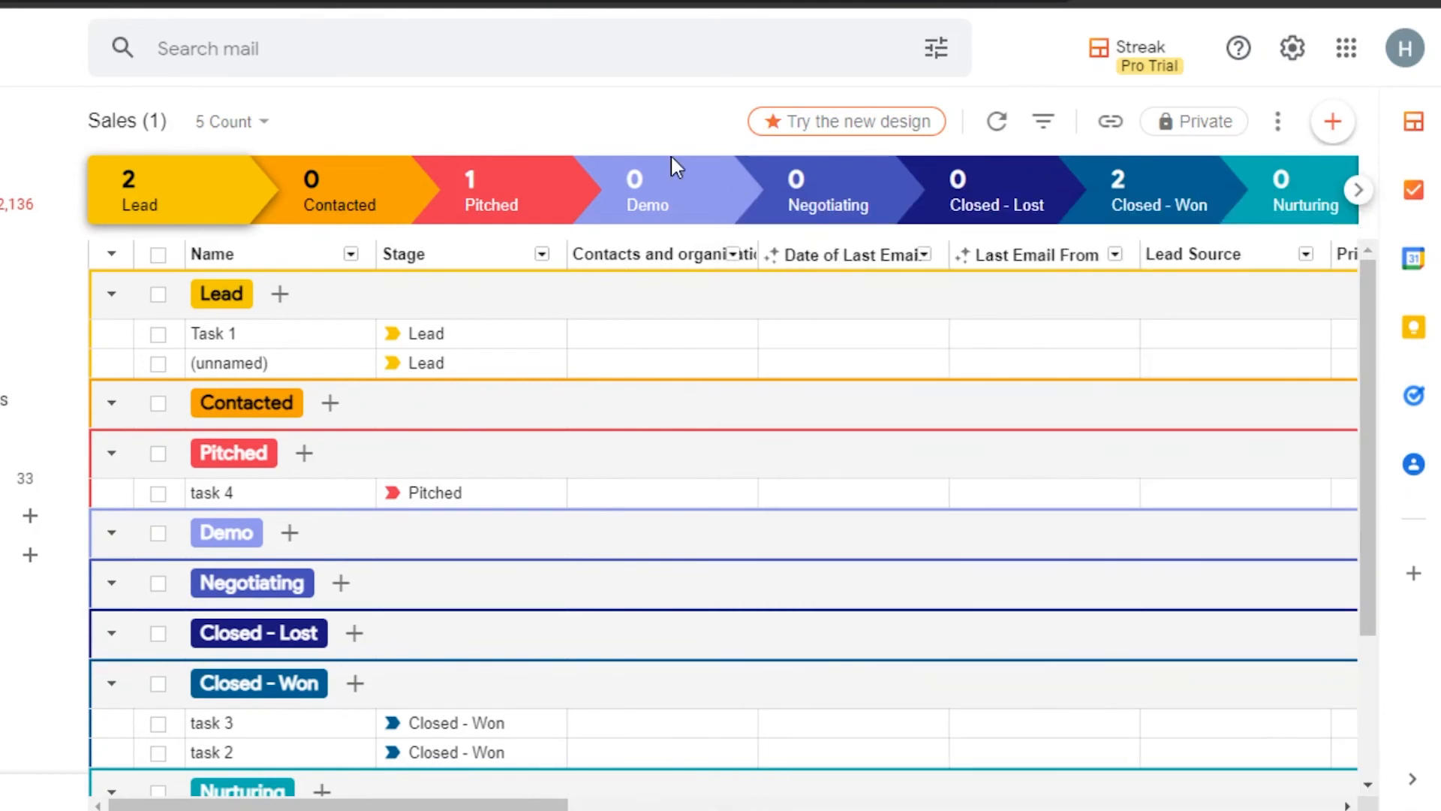
pyautogui.moveTo(1371, 318); pyautogui.dragTo(1384, 224)
pyautogui.moveTo(835, 304)
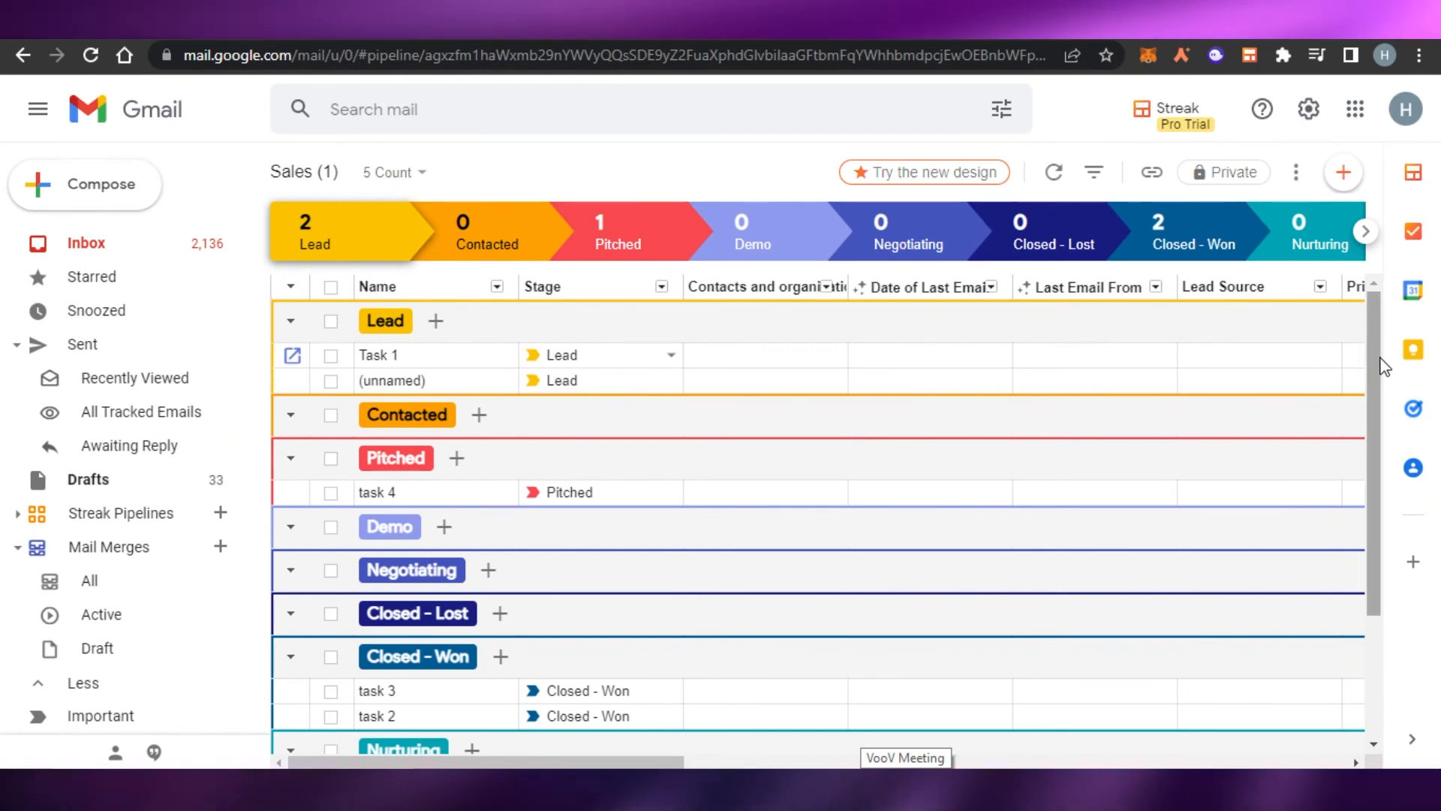
pyautogui.scroll(-3, 1384, 510)
pyautogui.scroll(3, 1377, 363)
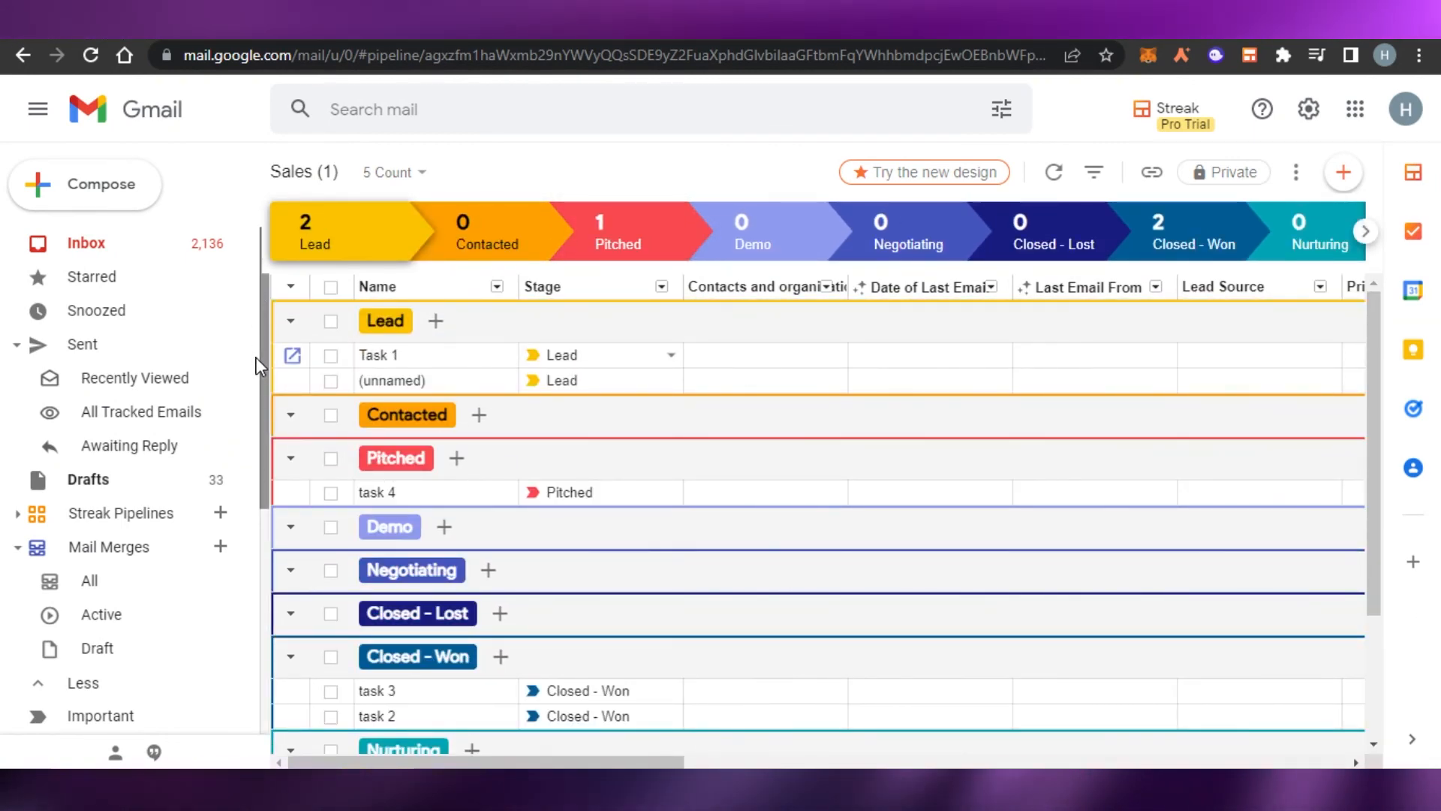
pyautogui.moveTo(265, 367); pyautogui.dragTo(263, 335)
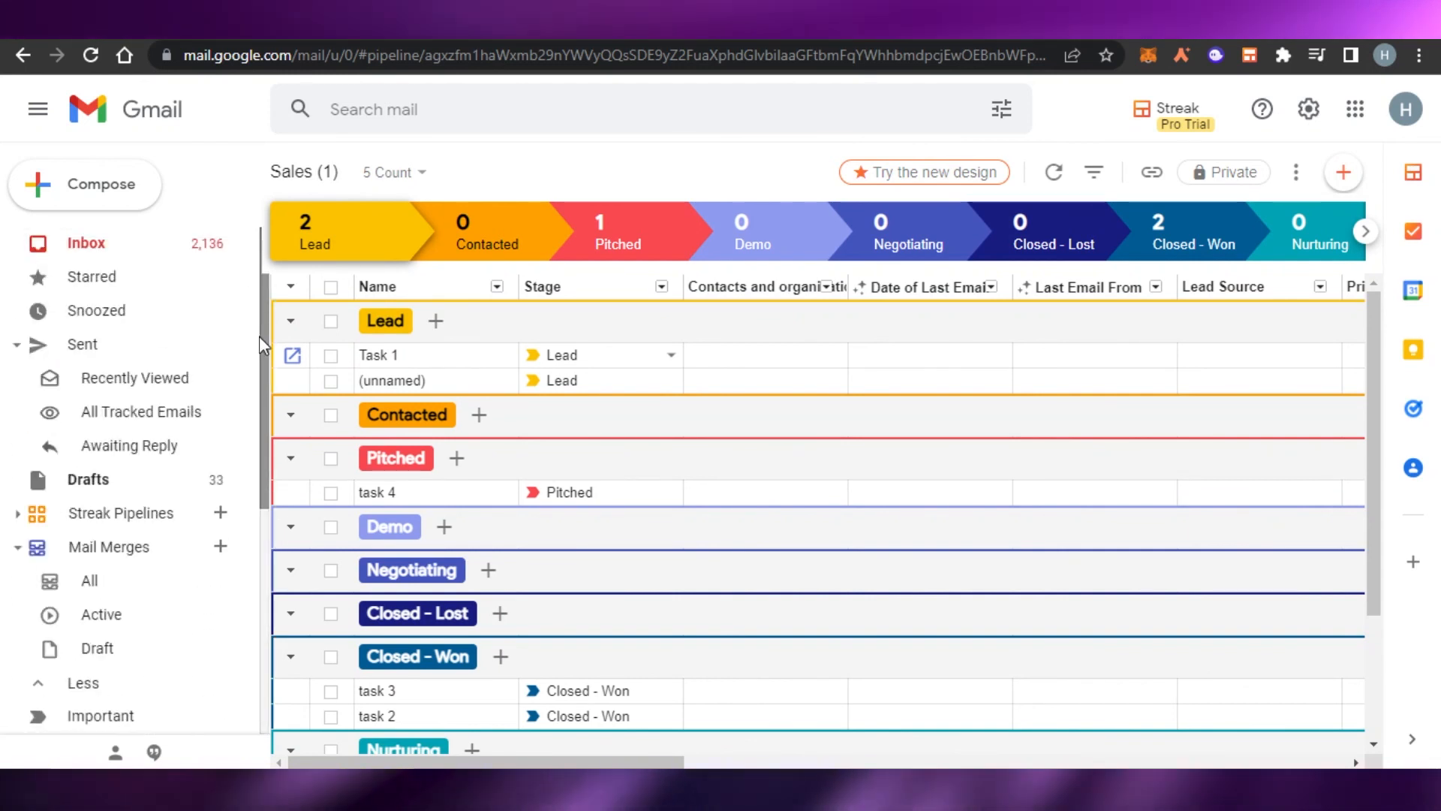